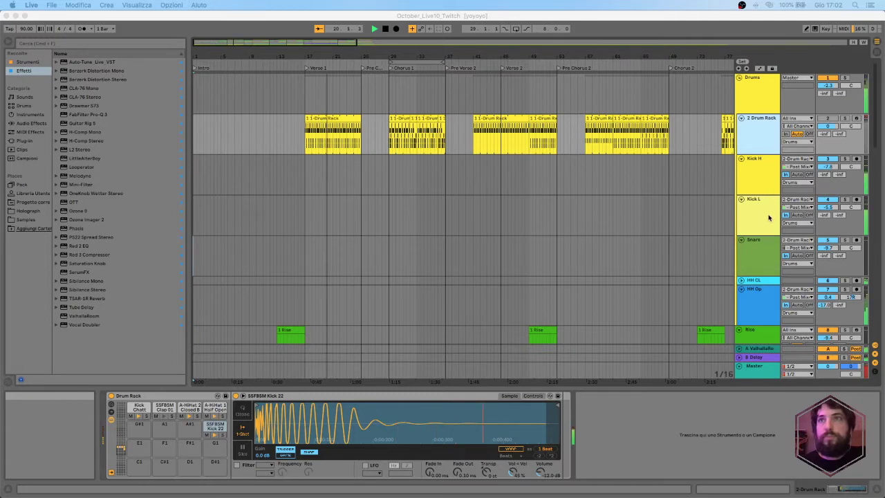
Display the device chain of the Vocal track while the arrangement plays.
scroll(765, 217, "down", 5)
scroll(764, 218, "down", 3)
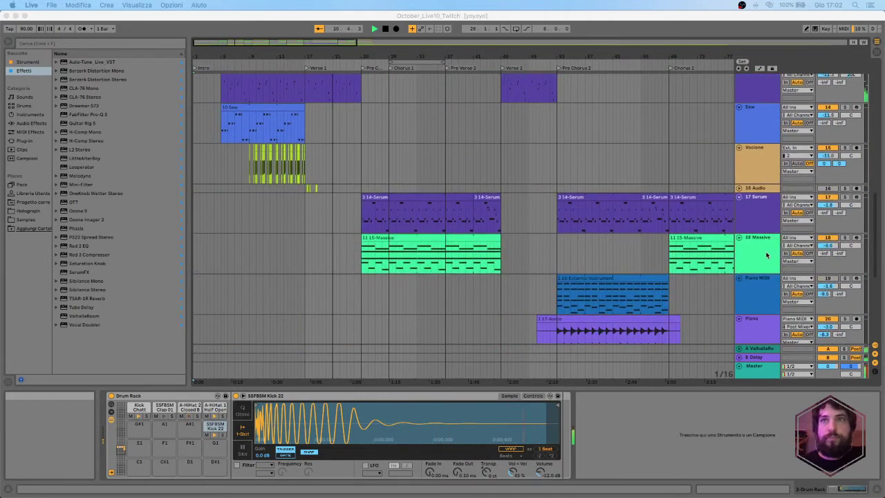
scroll(765, 218, "down", 6)
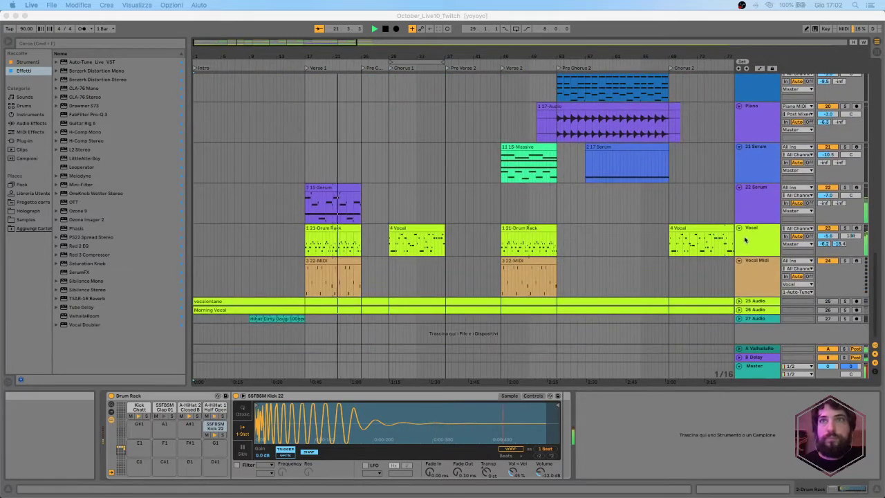
left_click(752, 238)
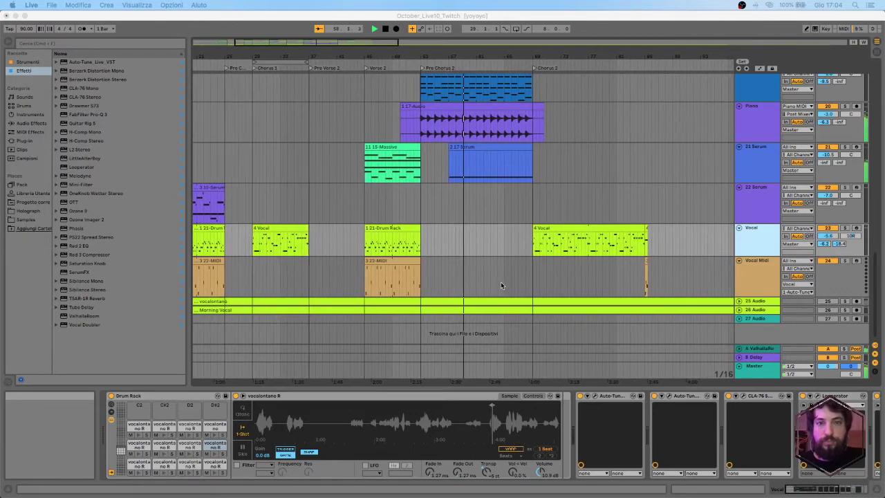
Stop the playback and return the song position to the start of the arrangement.
scroll(501, 289, "up", 3)
scroll(502, 288, "up", 15)
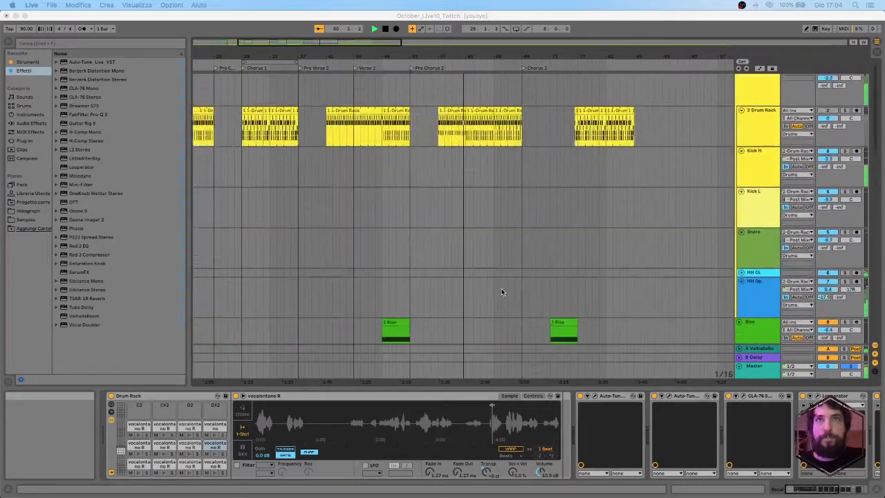
scroll(501, 288, "up", 1)
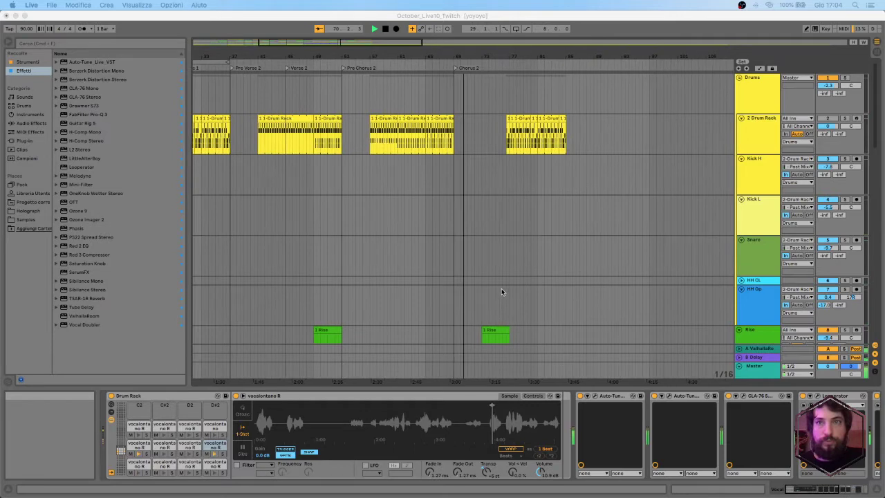
left_click(743, 397)
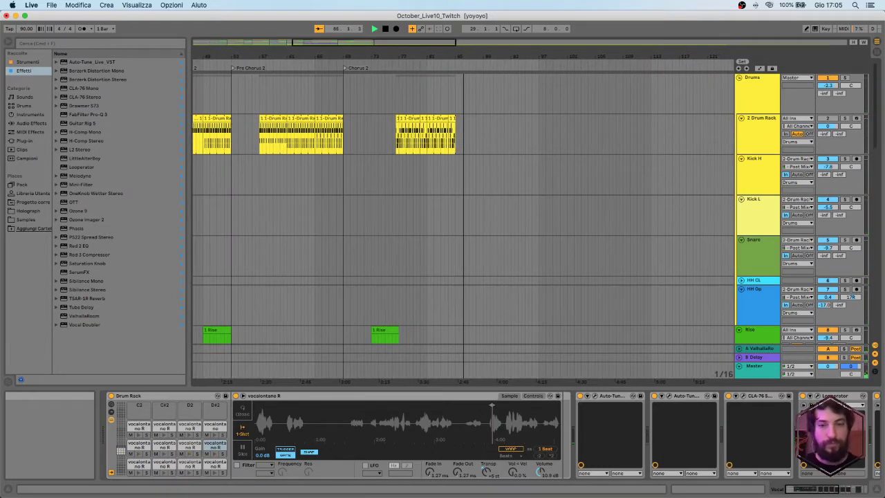
left_click(492, 217)
key("space")
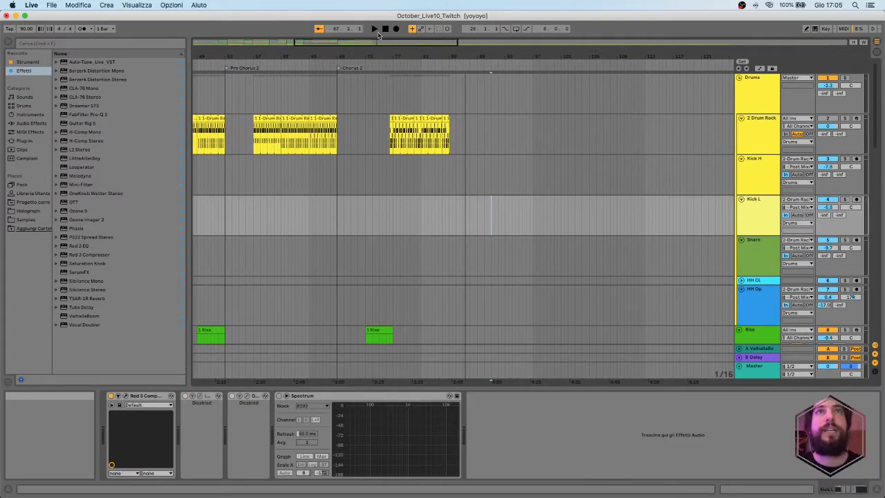
key("Home")
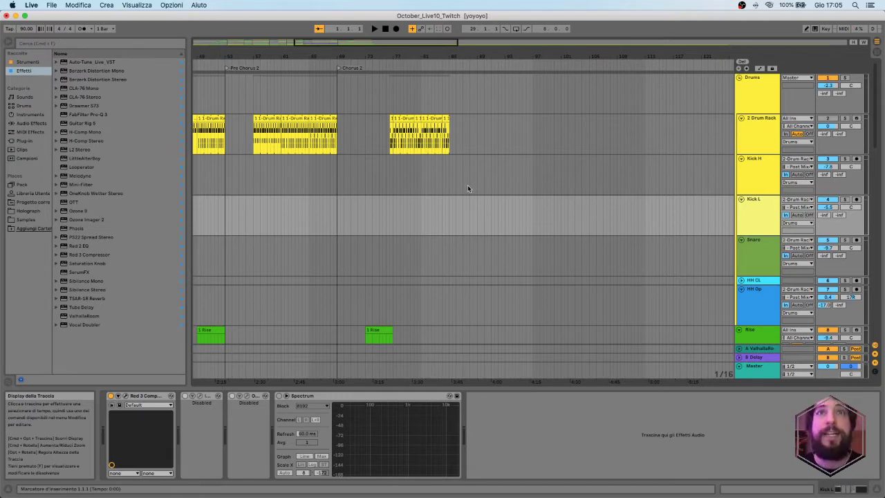
scroll(454, 193, "left", 10)
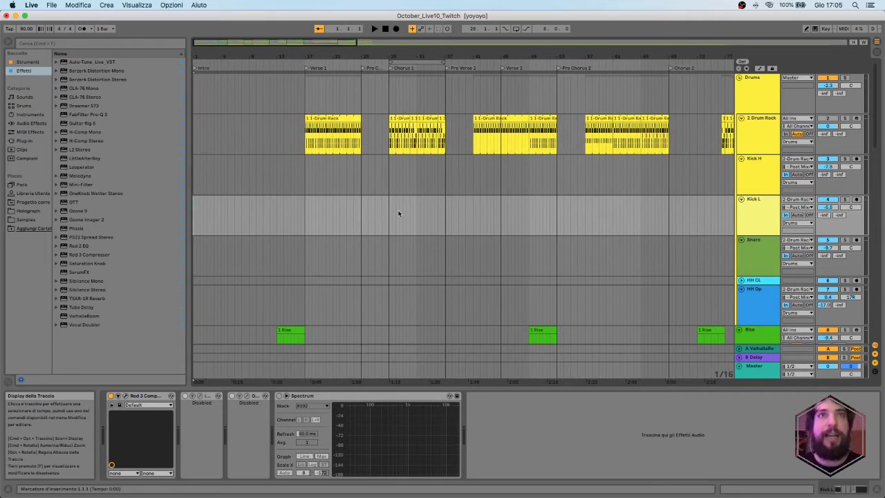
Examine the arrangement from the drum tracks down to the vocals, highlighting the Chorus 1 range on the Saw track.
scroll(398, 213, "down", 15)
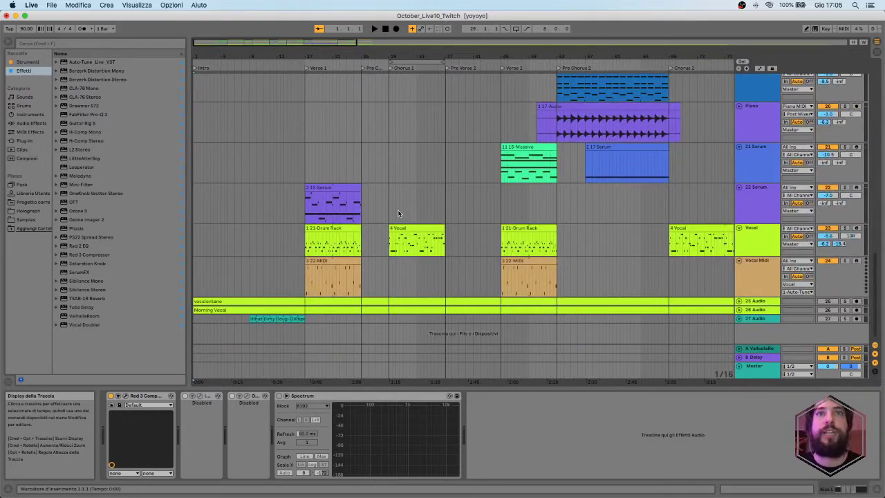
scroll(398, 213, "up", 15)
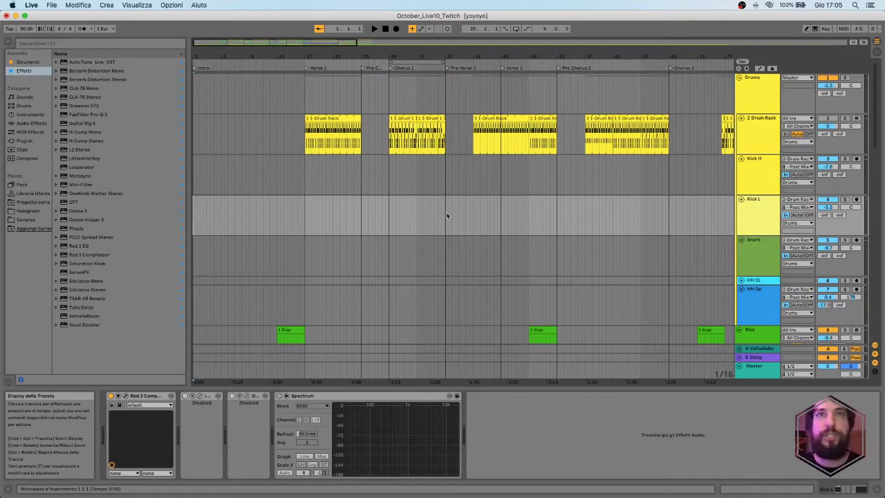
left_click(445, 217)
left_click(464, 217)
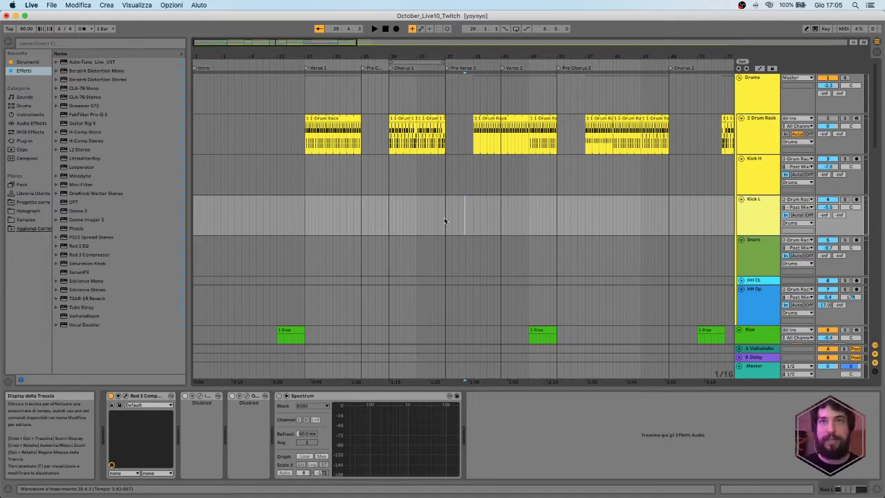
scroll(416, 217, "down", 10)
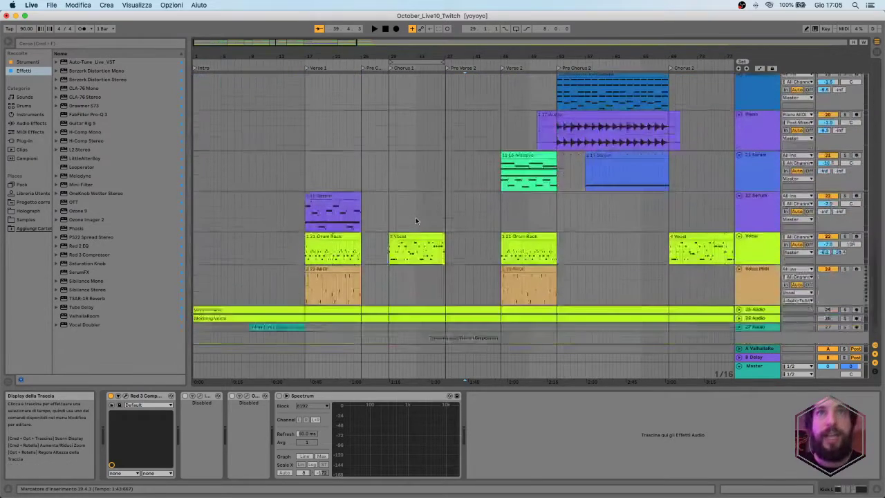
scroll(415, 220, "up", 3)
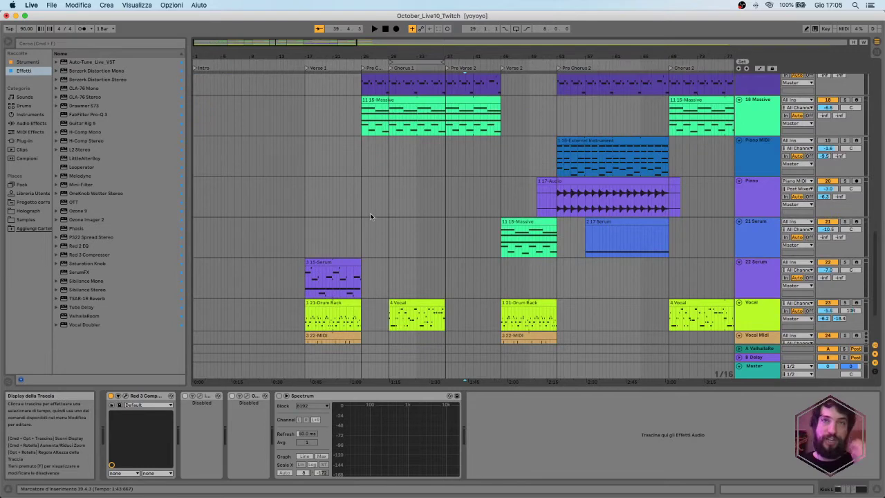
scroll(372, 216, "down", 3)
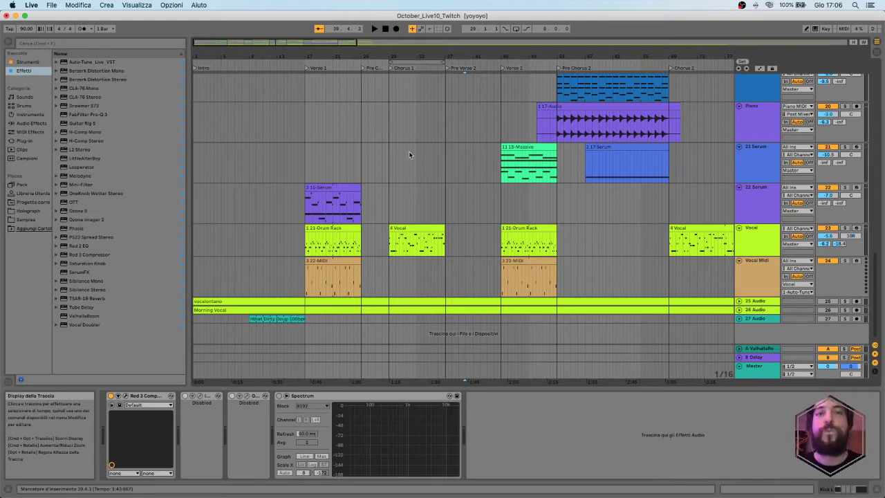
scroll(401, 159, "up", 10)
scroll(407, 161, "up", 5)
scroll(484, 242, "down", 10)
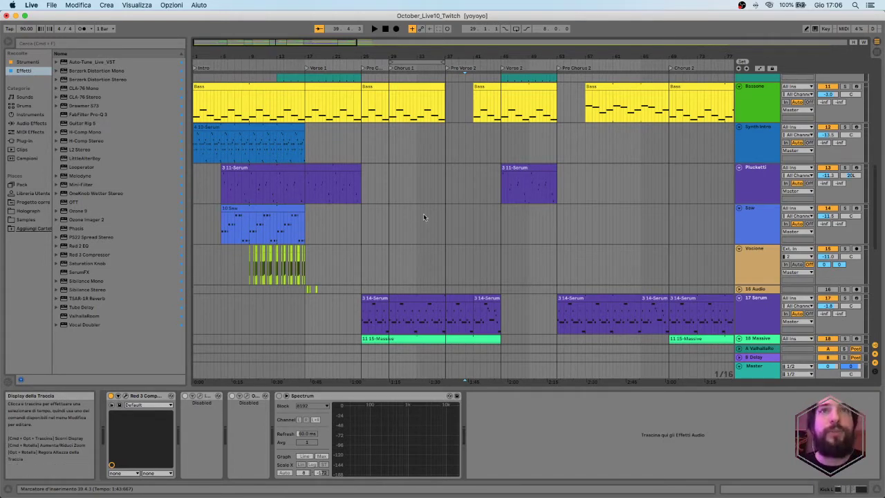
left_click_drag(388, 223, 445, 225)
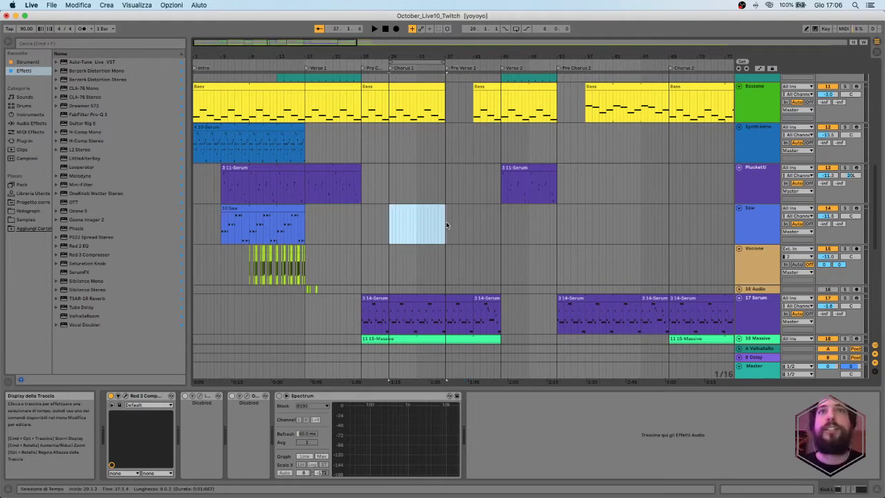
left_click(424, 238)
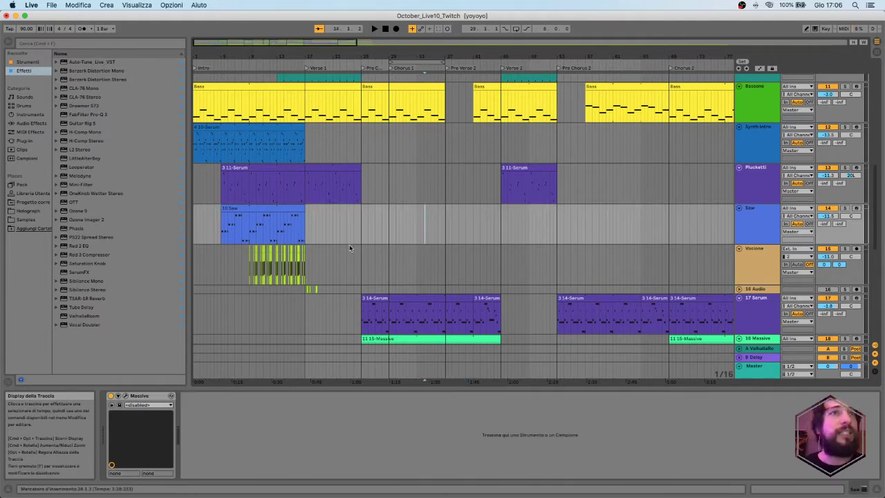
Select the drum clip in Verse 1 on the 2 Drum Rack track.
scroll(350, 247, "up", 5)
scroll(349, 245, "up", 10)
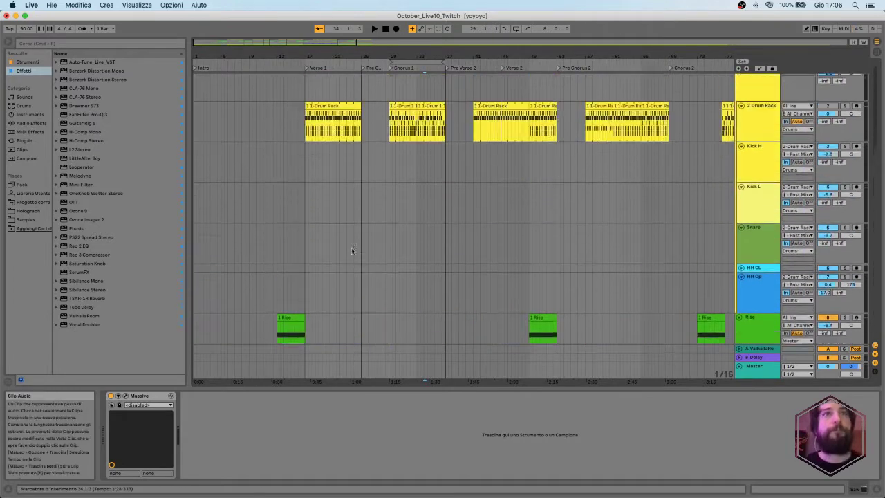
scroll(650, 247, "down", 3)
scroll(642, 248, "up", 3)
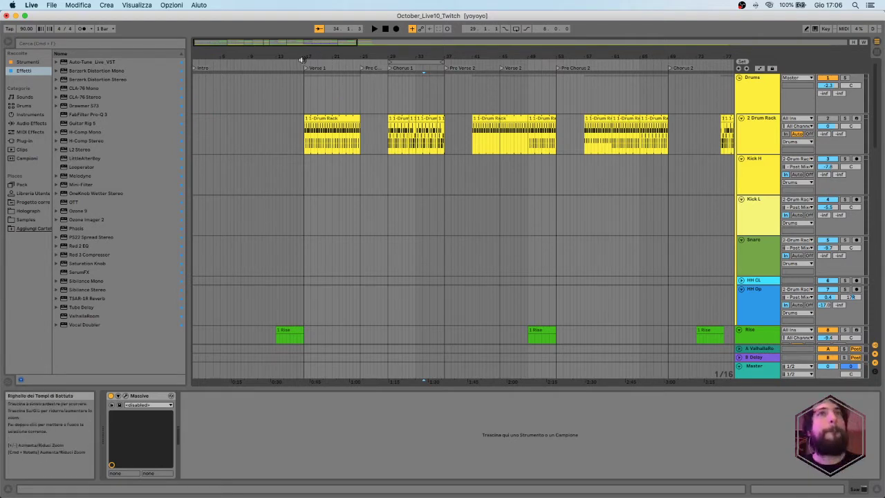
left_click_drag(301, 59, 457, 118)
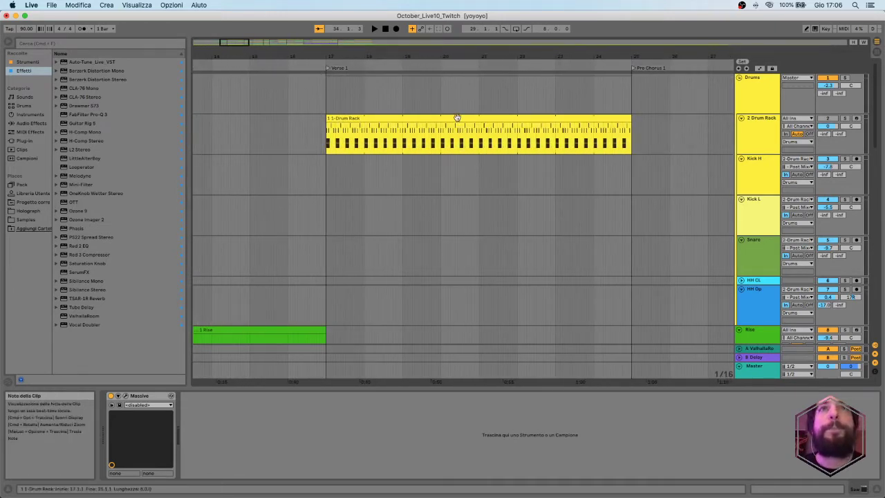
left_click(457, 118)
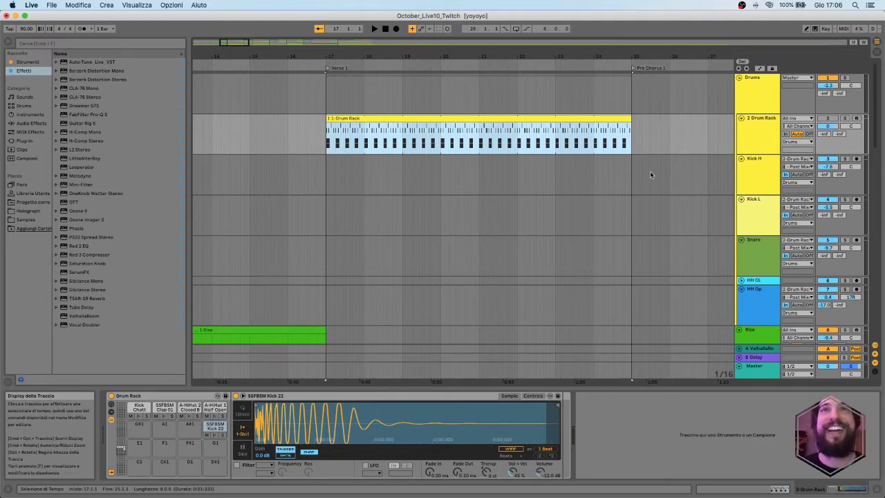
Open the MIDI notes of the Verse 1 drum clip and inspect its kick and hi-hat pattern.
left_click(757, 130)
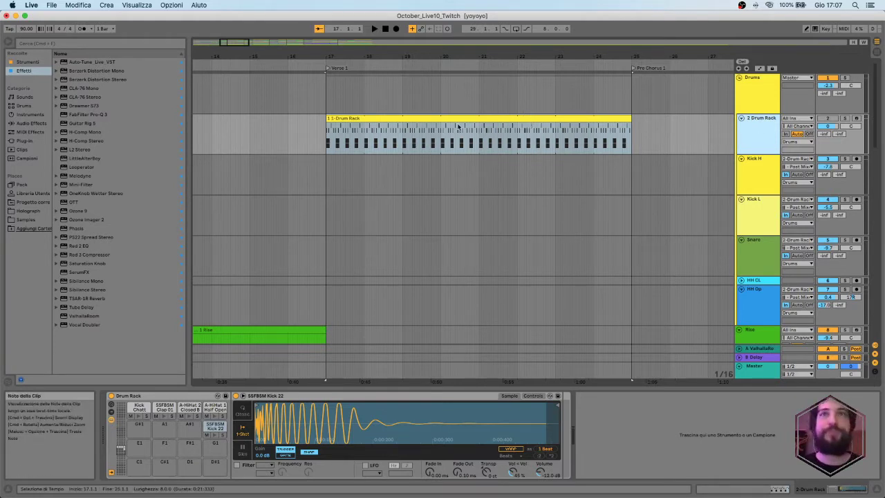
double_click(522, 118)
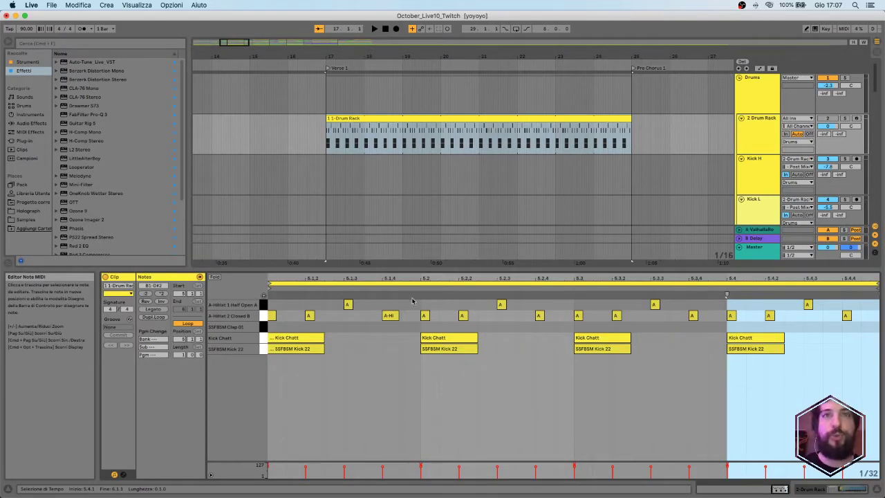
scroll(421, 347, "left", 4)
scroll(422, 347, "right", 4)
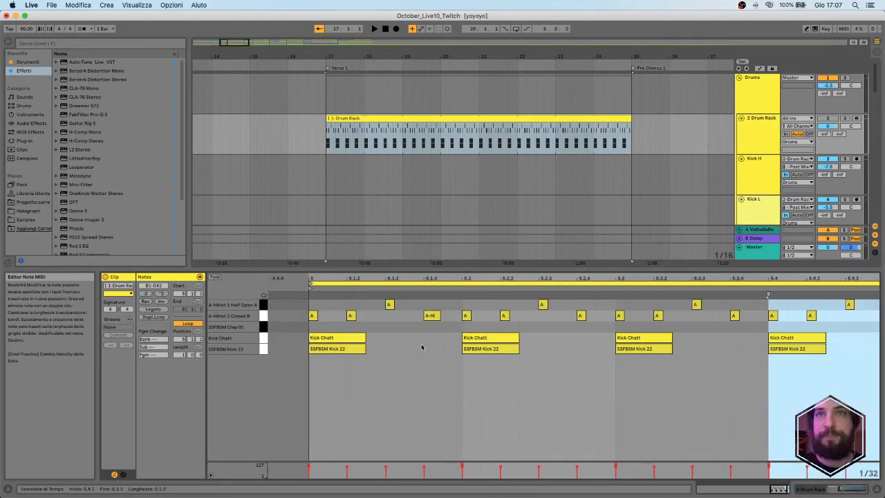
Display the Drum Rack device of the 2 Drum Rack track and look over the separate kick and snare tracks.
double_click(752, 126)
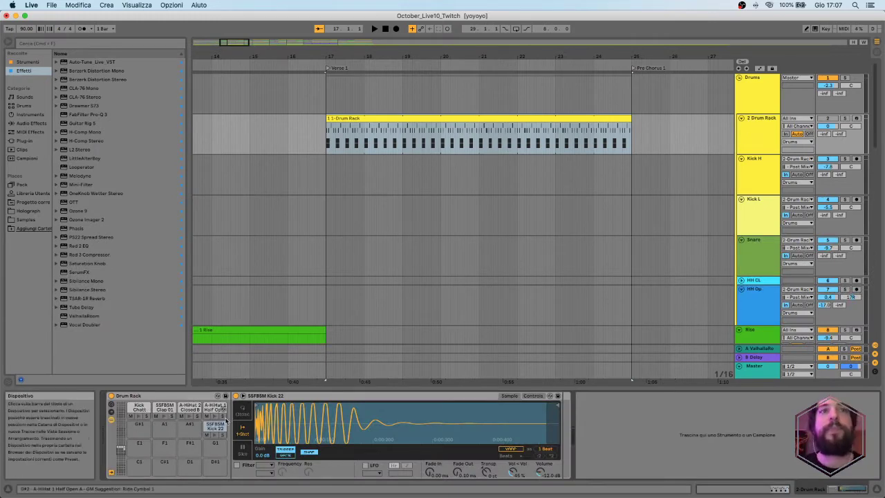
scroll(716, 216, "down", 4)
scroll(758, 201, "up", 4)
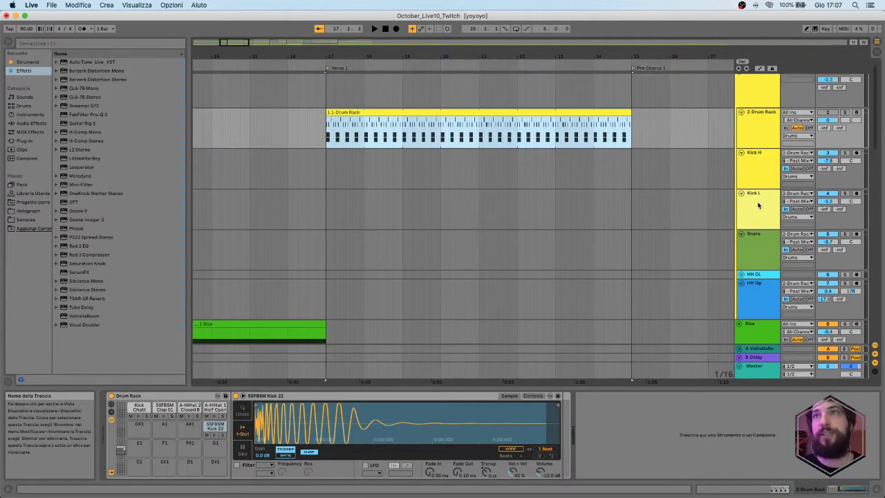
scroll(695, 192, "down", 2)
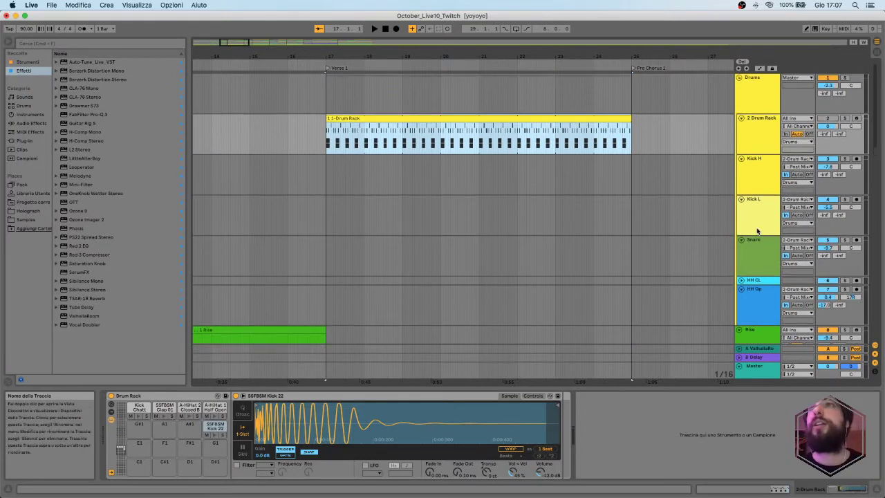
scroll(756, 230, "up", 2)
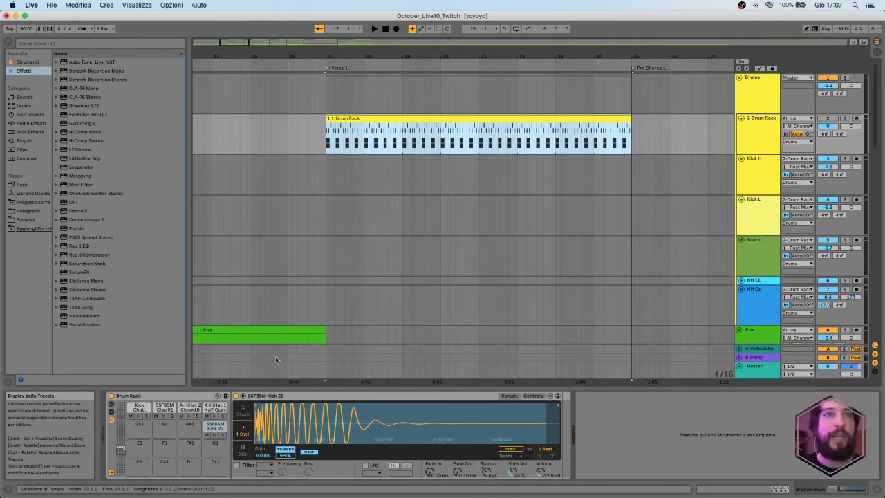
scroll(357, 341, "up", 1)
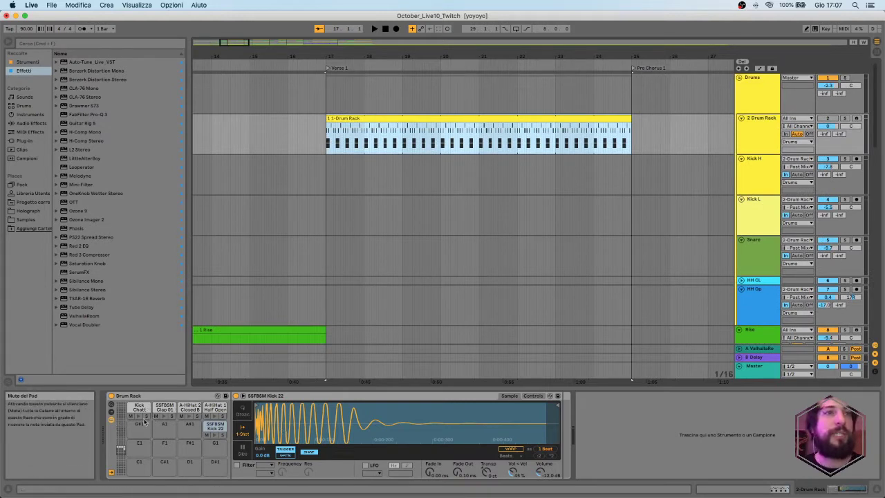
Audition the SSFBSM Kick 22 and Kick Chatt pads in the Drum Rack.
left_click(215, 435)
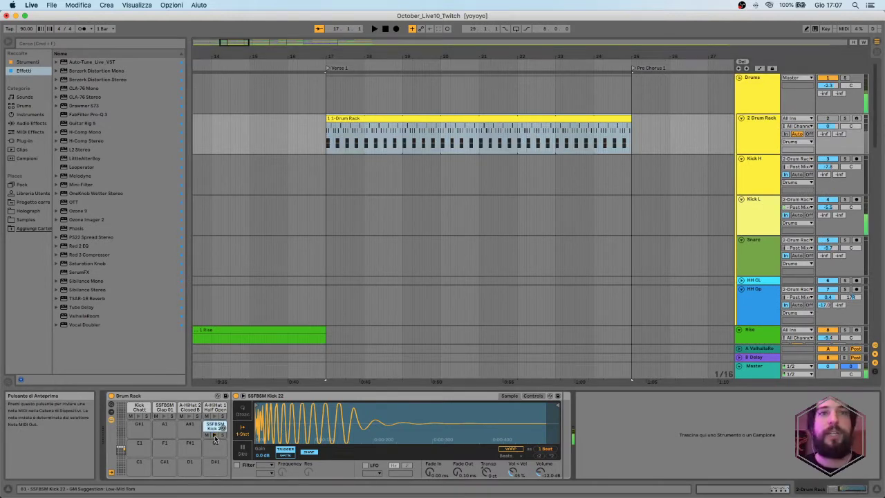
left_click(139, 419)
left_click(138, 418)
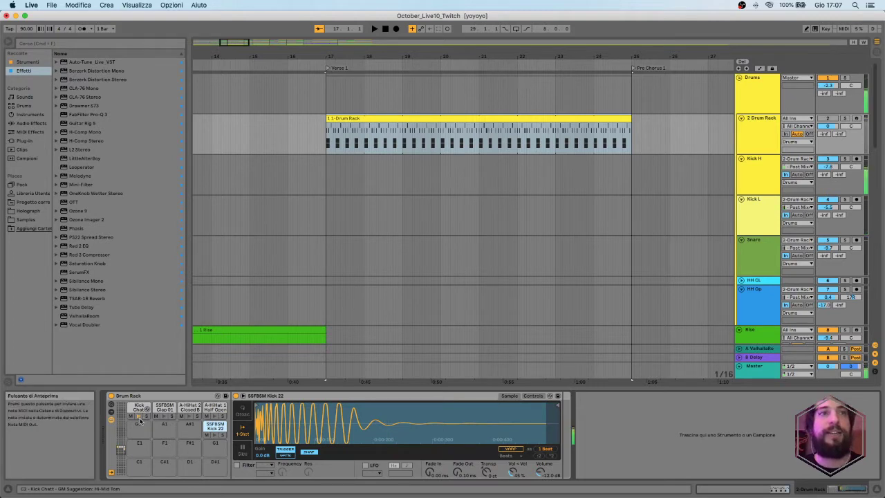
left_click(214, 435)
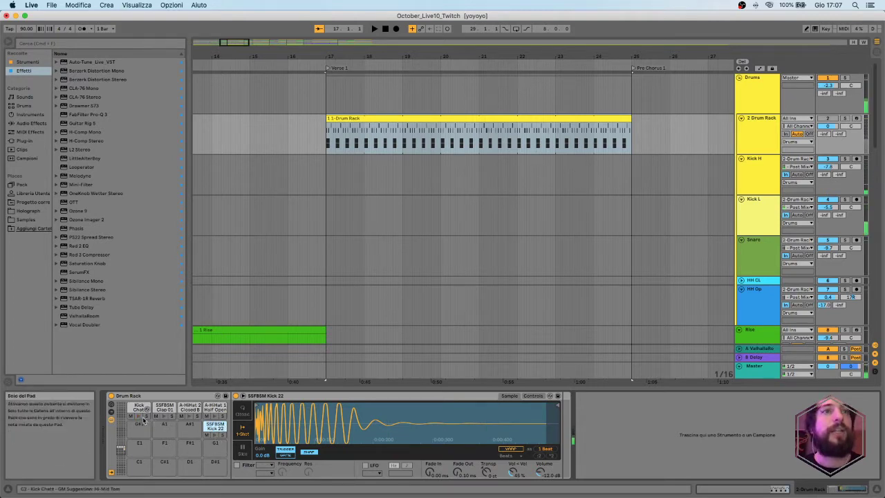
left_click(215, 439)
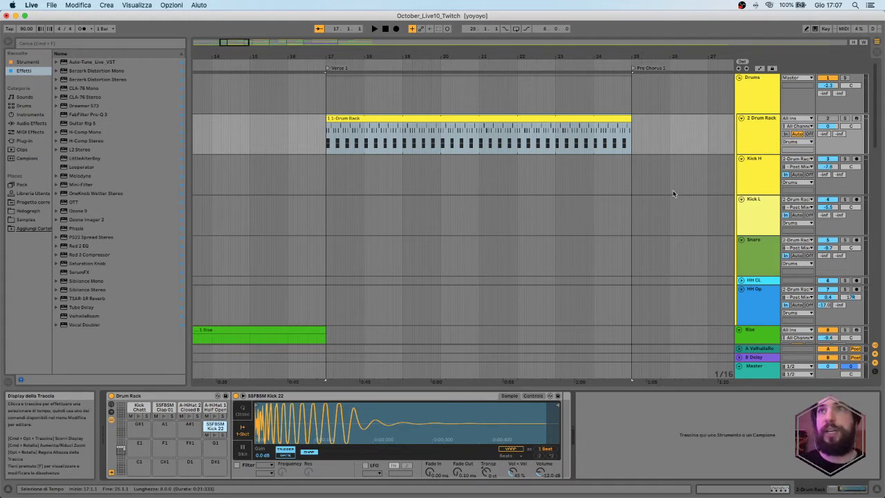
Display the device chain of the Kick H track.
left_click(765, 166)
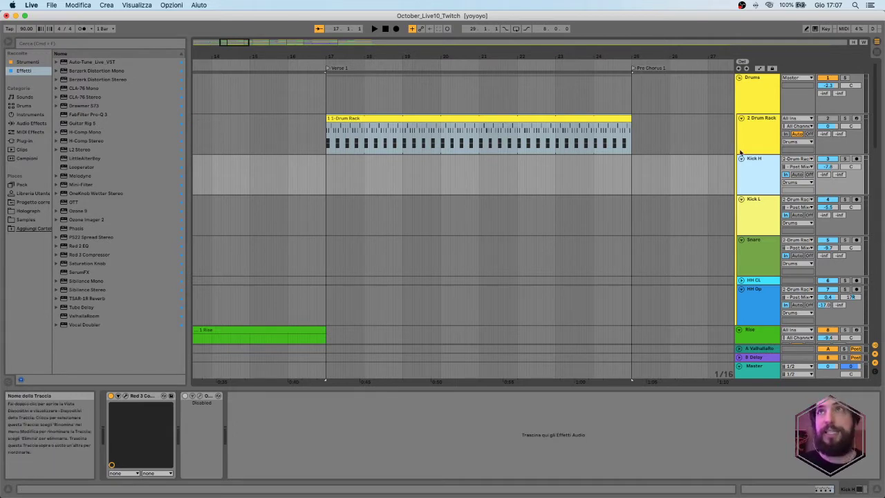
Compare the device chains of the 2 Drum Rack and Kick H tracks.
left_click(764, 136)
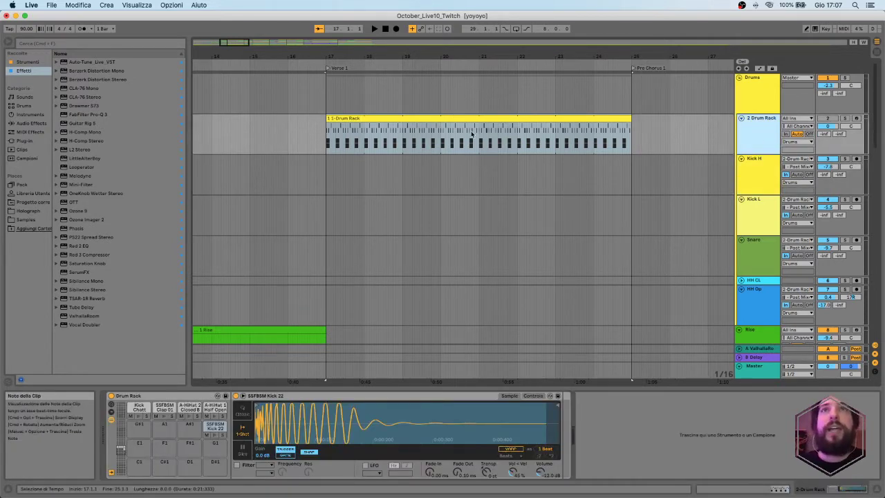
scroll(766, 177, "down", 3)
scroll(765, 173, "up", 2)
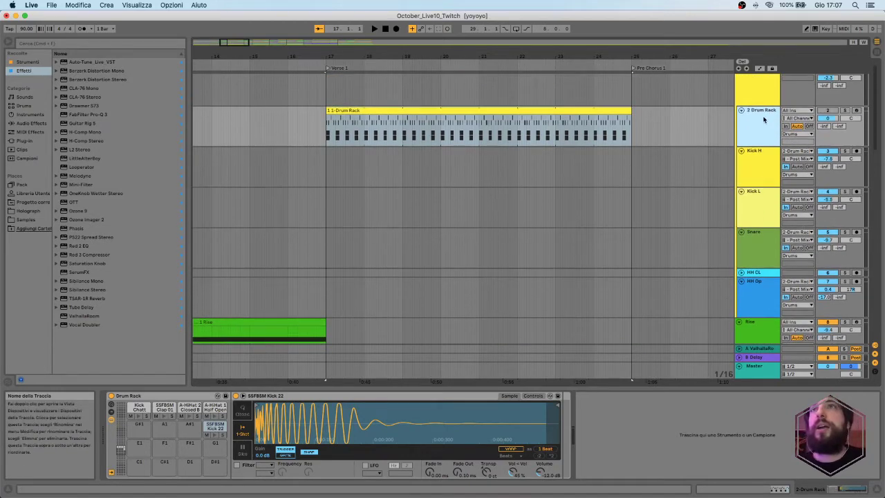
left_click(760, 162)
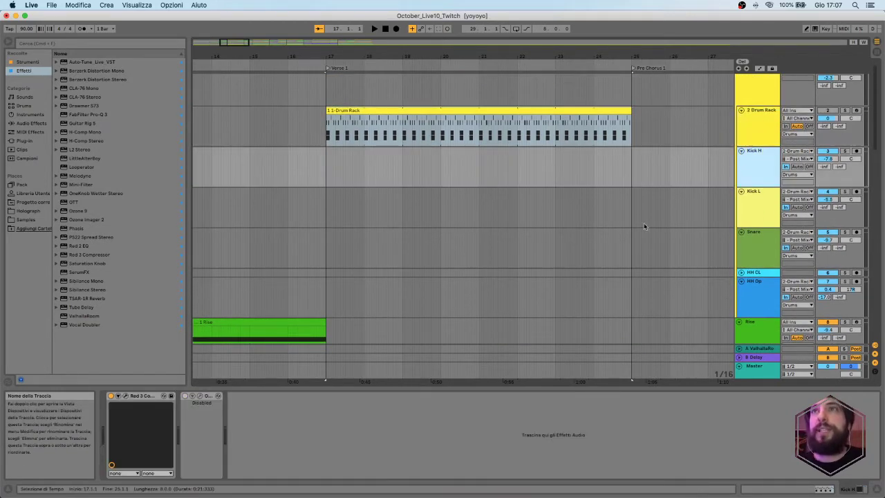
Audition the Kick Chatt, SSFBSM Clap 01, closed hi-hat and half-open hi-hat pads in the 2 Drum Rack track's Drum Rack.
left_click(756, 116)
left_click(138, 418)
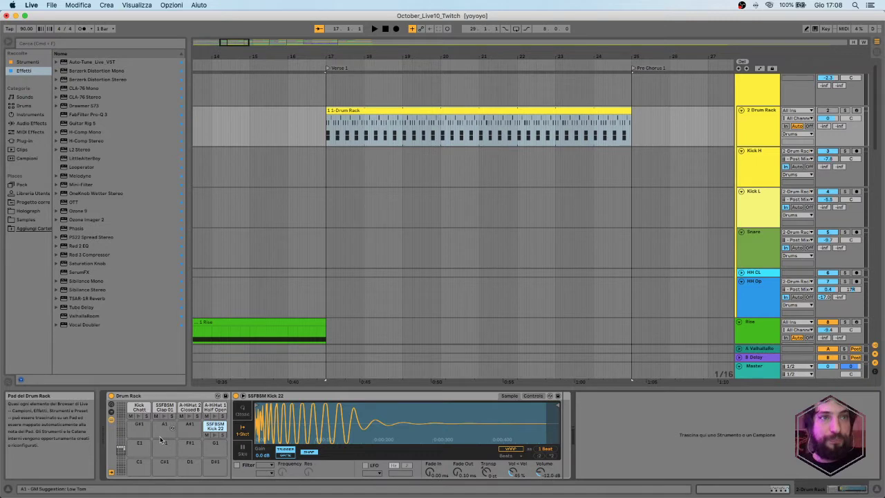
left_click(165, 416)
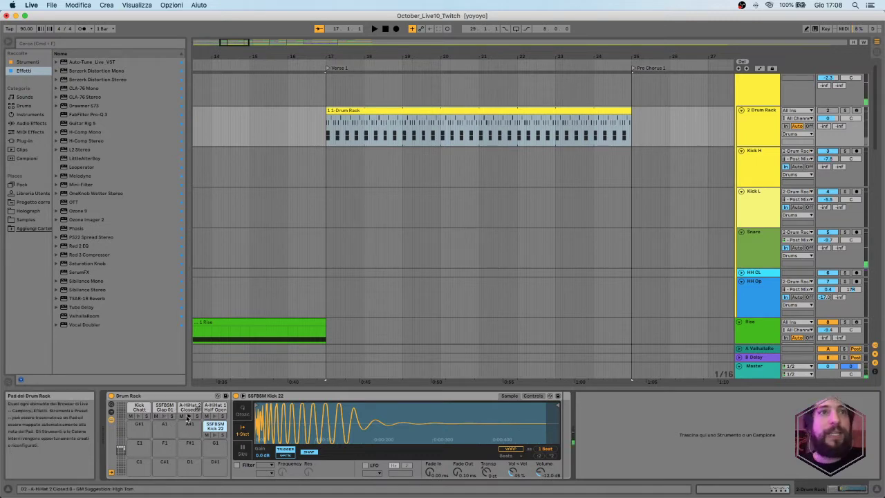
left_click(188, 416)
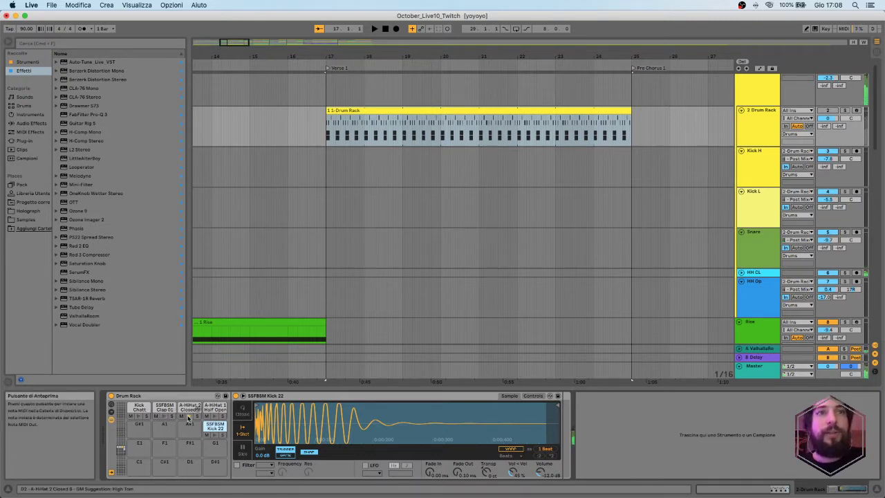
left_click(215, 416)
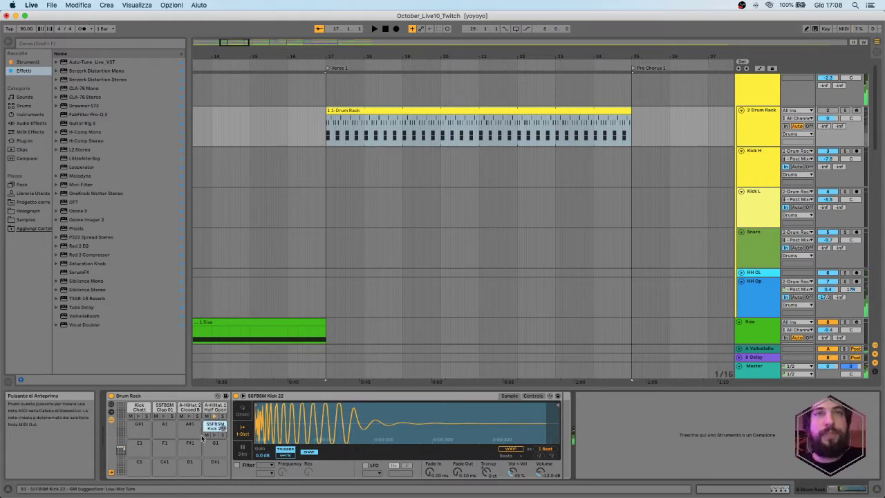
Solo the Drums group and play the Verse 1 drum clip from bar 17.
scroll(873, 111, "up", 2)
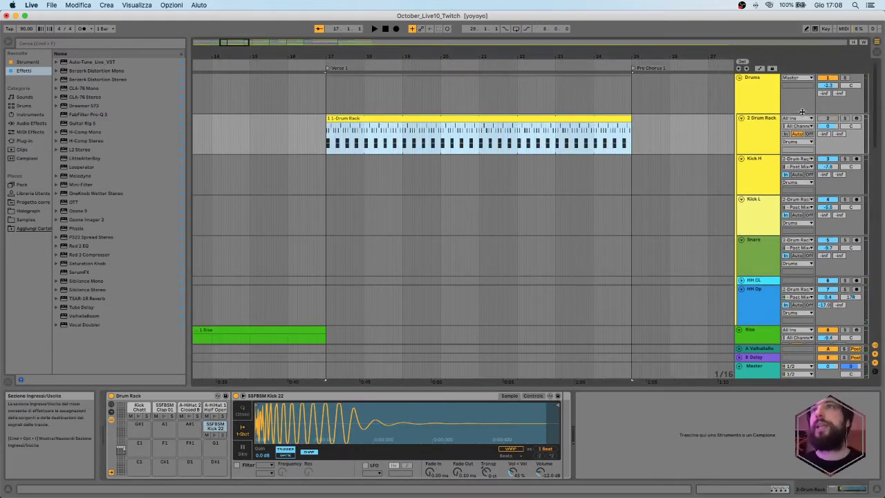
left_click(848, 79)
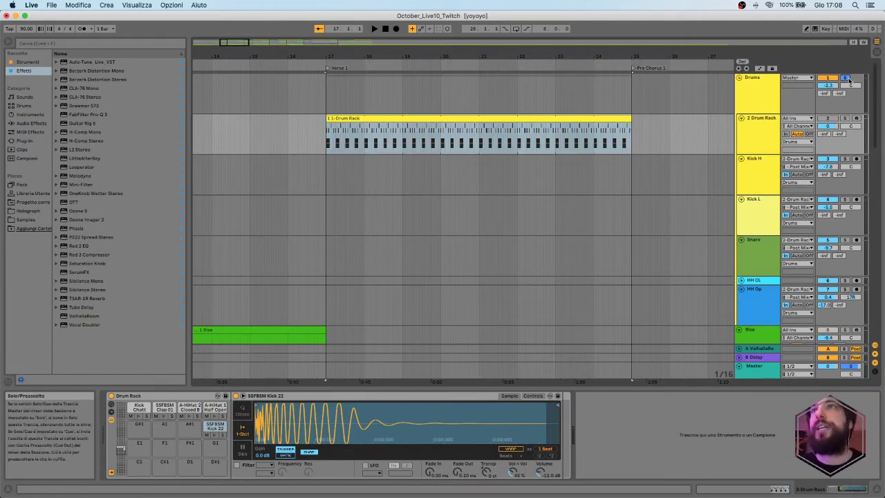
left_click(392, 120)
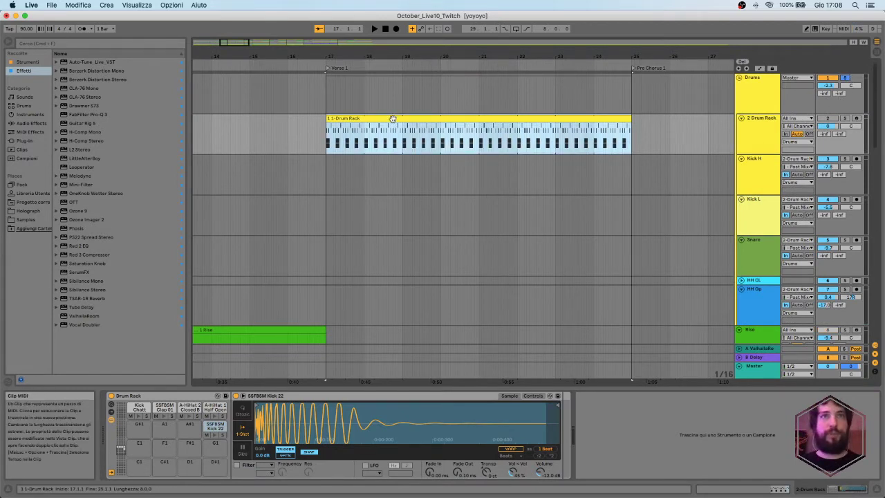
key("space")
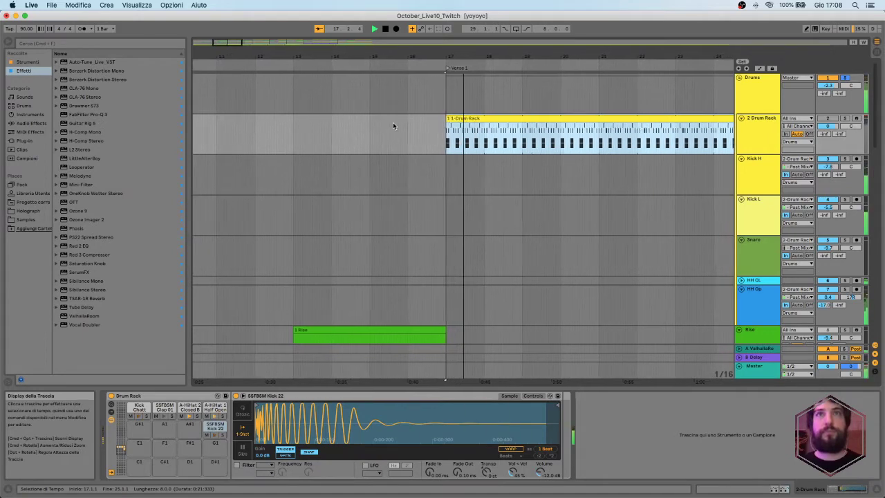
left_click_drag(500, 55, 398, 39)
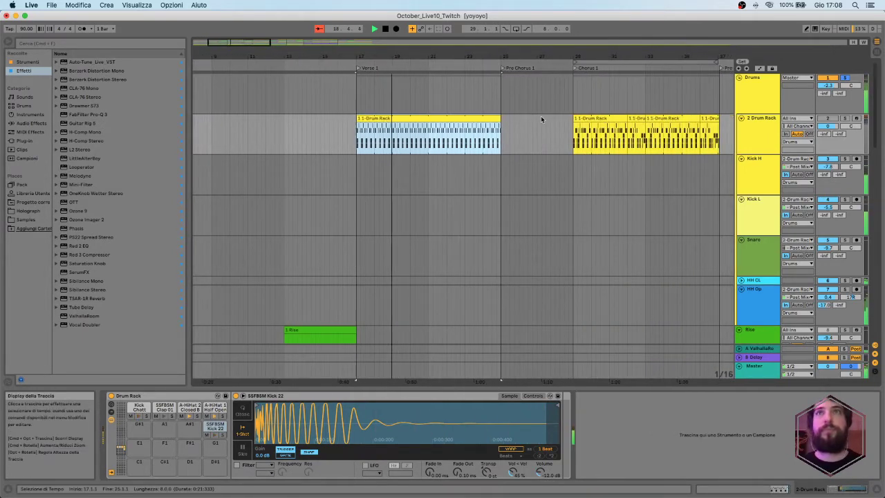
key("space")
Open the MIDI notes of the first Chorus 1 drum clip and play its pattern from the start of the chorus.
left_click(593, 118)
double_click(592, 119)
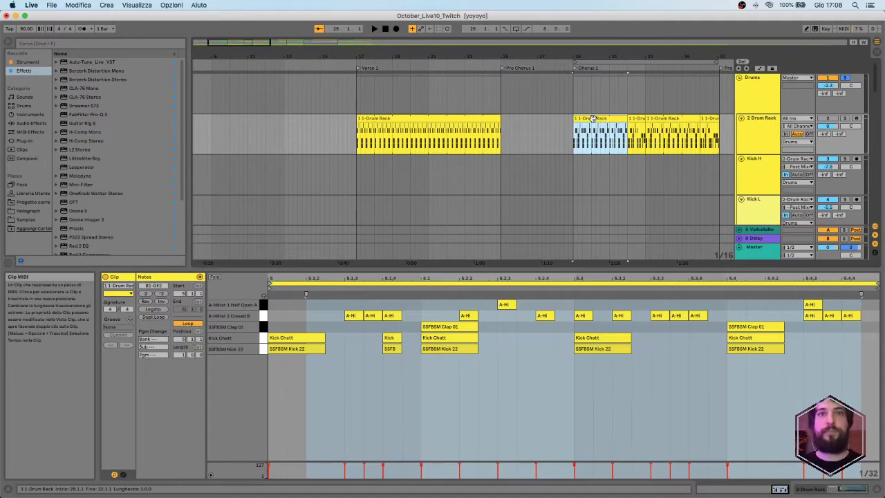
key("space")
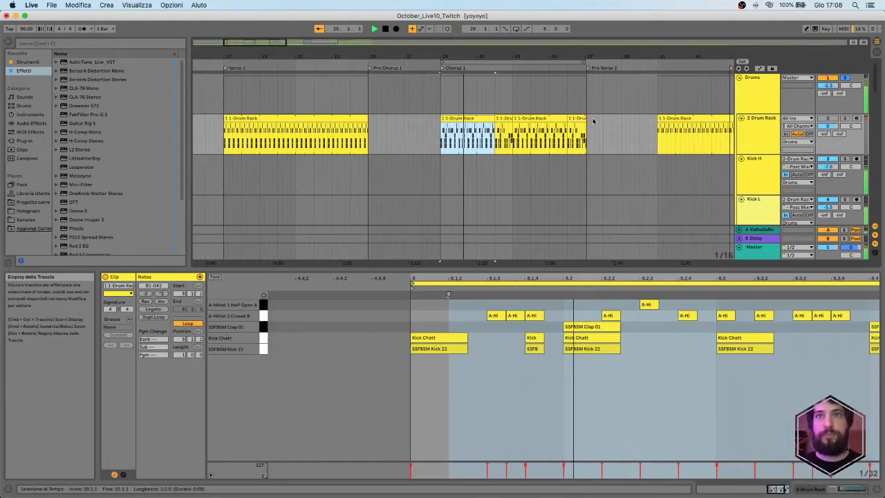
key("space")
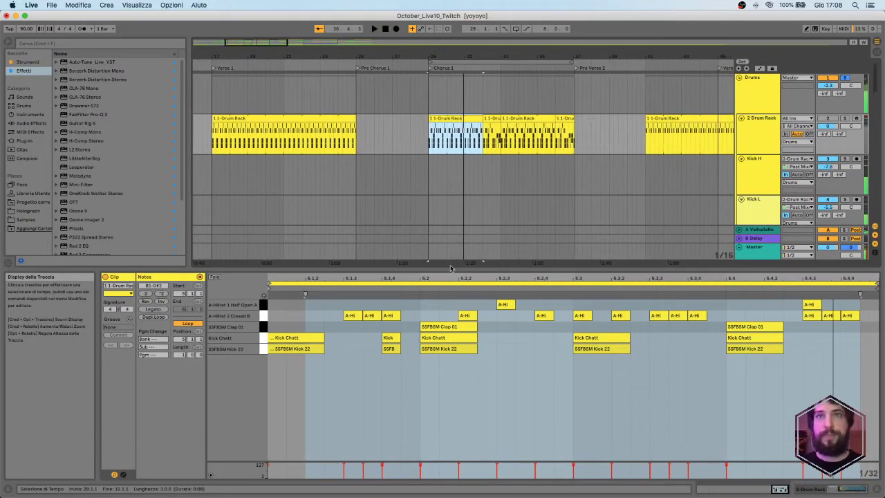
scroll(418, 315, "left", 2)
left_click(413, 299)
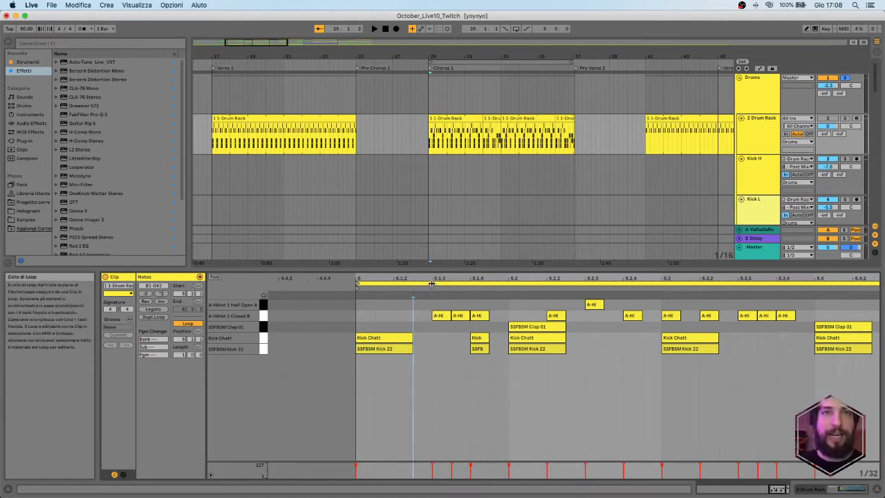
key("space")
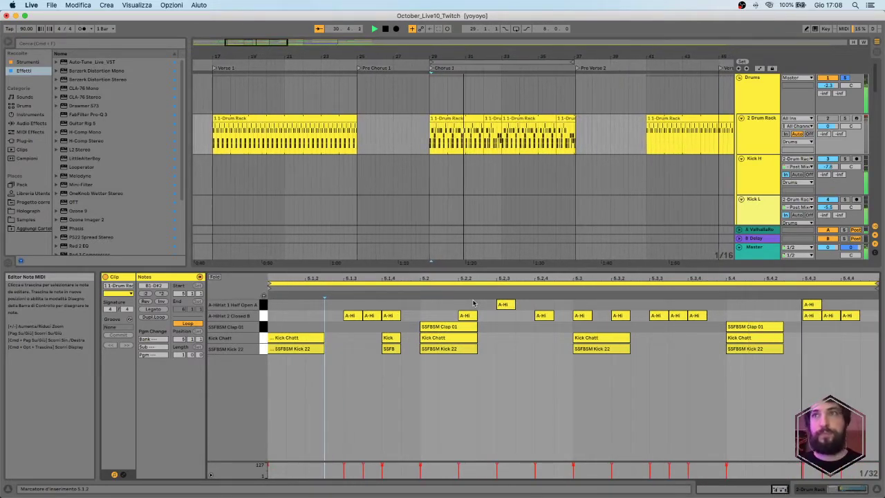
Show the whole arrangement, turn off the Drums group's solo, and look over the Rise, RevCrash and melodic tracks.
left_click_drag(435, 56, 436, 20)
scroll(395, 148, "down", 2)
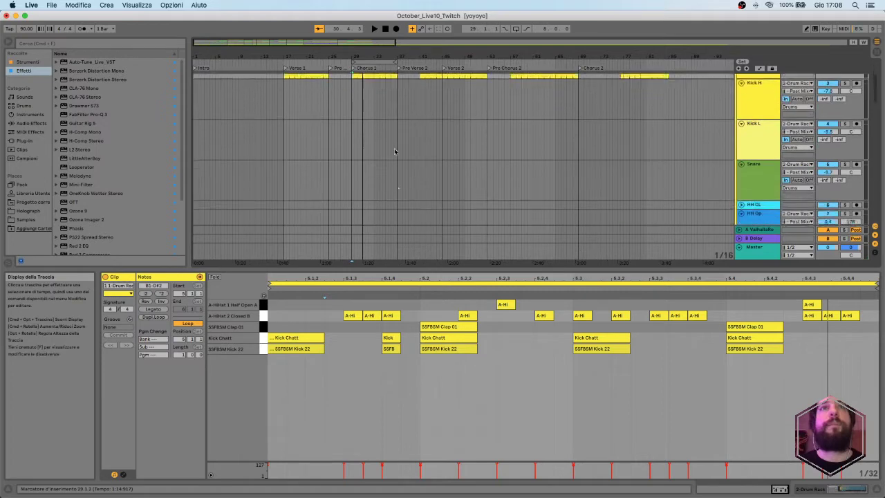
scroll(394, 151, "down", 2)
scroll(415, 141, "up", 4)
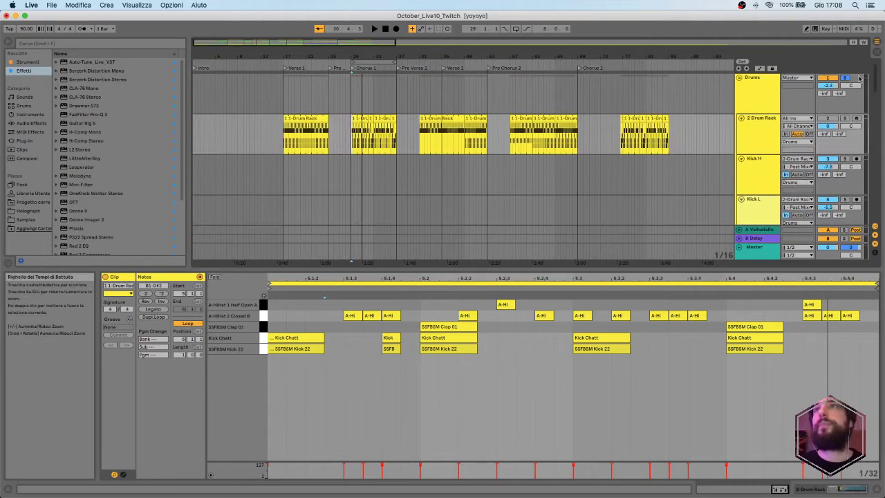
scroll(425, 178, "down", 10)
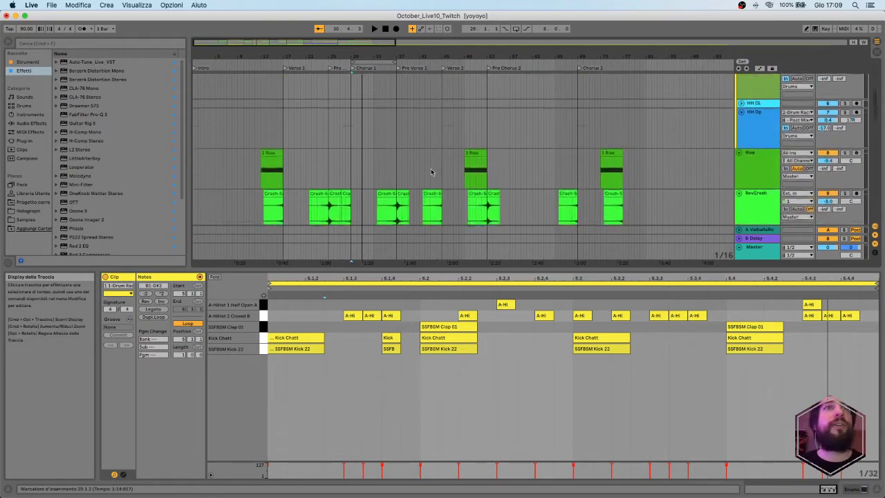
scroll(426, 178, "down", 3)
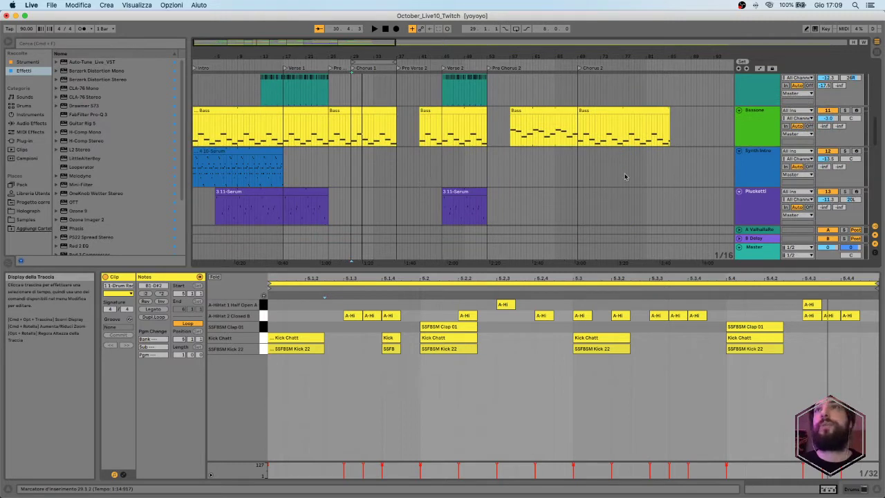
Inspect the notes of the first Bass clip, play the soloed Bassone track from the song's start, and turn its solo off.
left_click(306, 117)
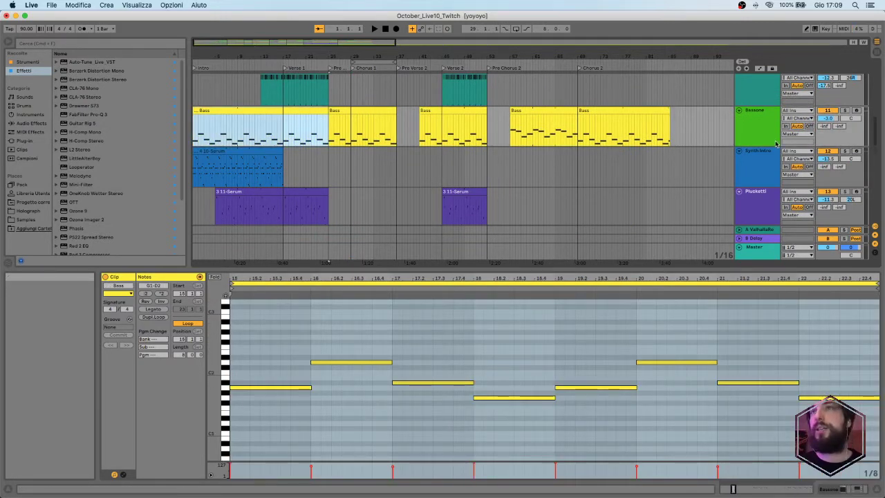
left_click(802, 147)
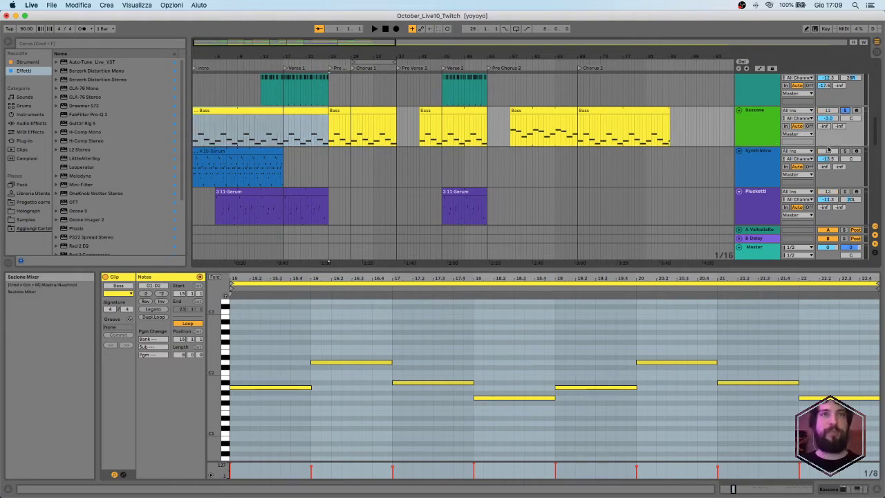
key("space")
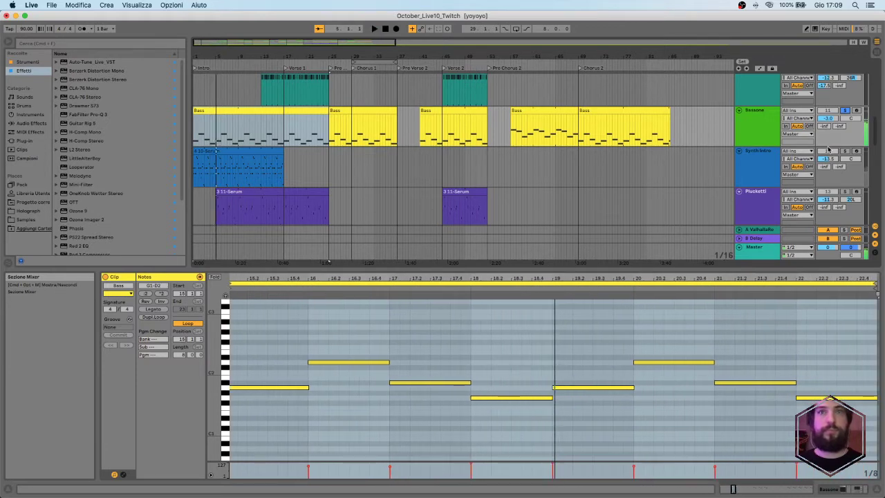
left_click(400, 196)
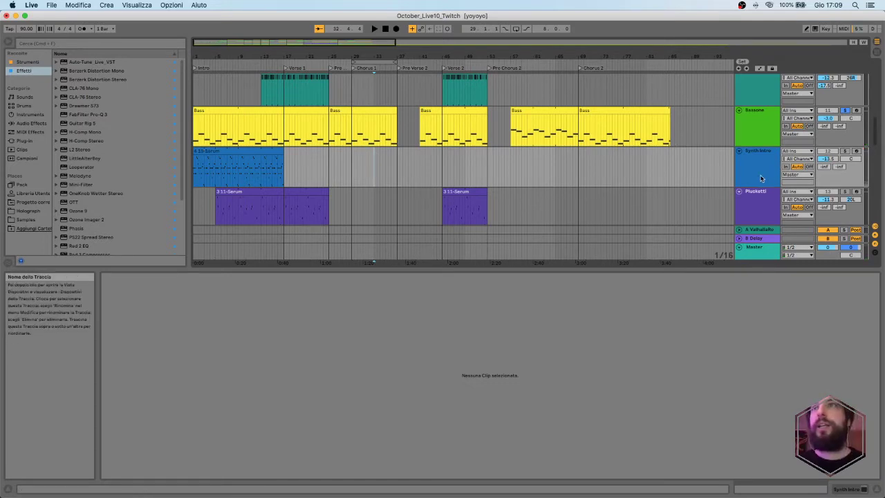
left_click(845, 110)
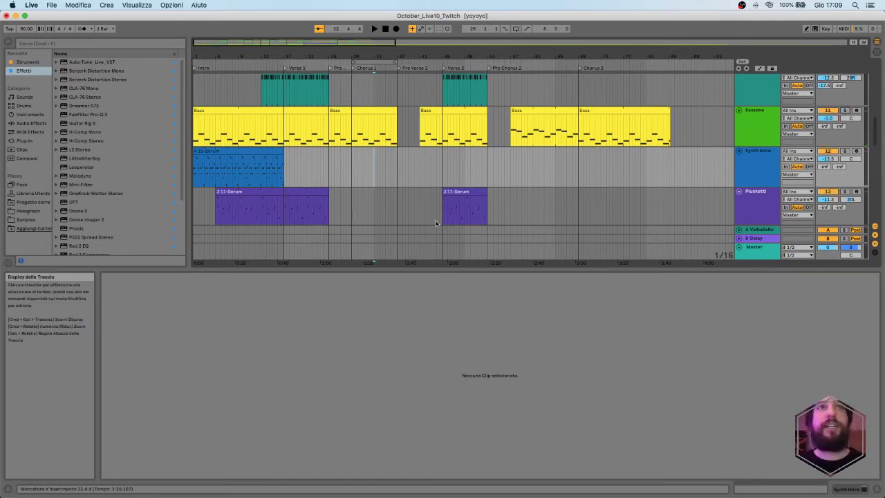
Play the soloed Synth Intro track from the song's start, inspect its Serum clip's notes in an enlarged editor, and turn the solo off.
scroll(831, 142, "down", 2)
left_click(844, 137)
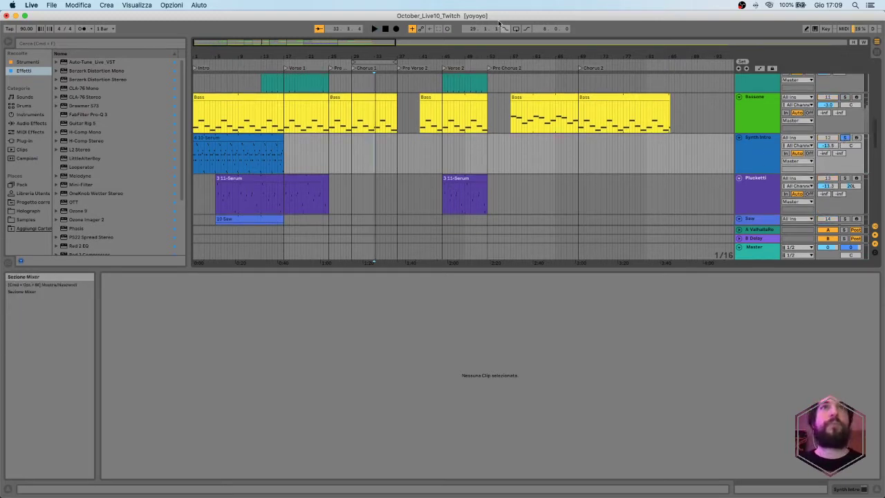
left_click(385, 29)
key("space")
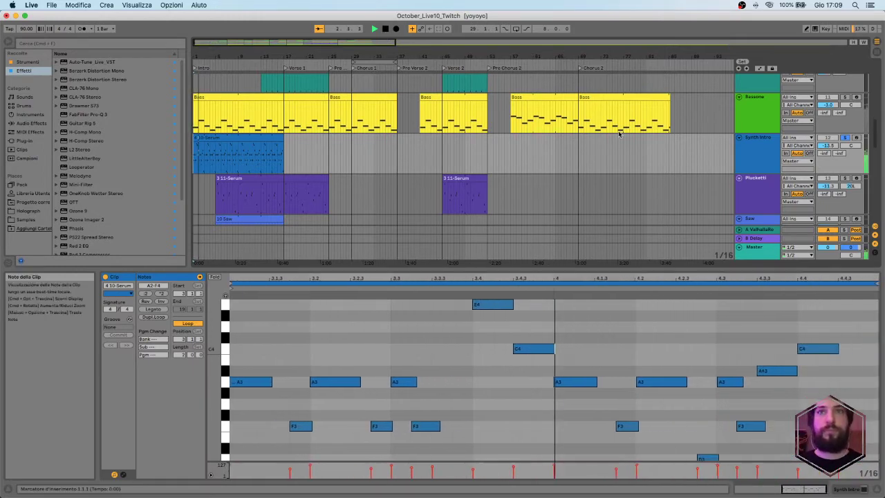
left_click_drag(590, 268, 608, 135)
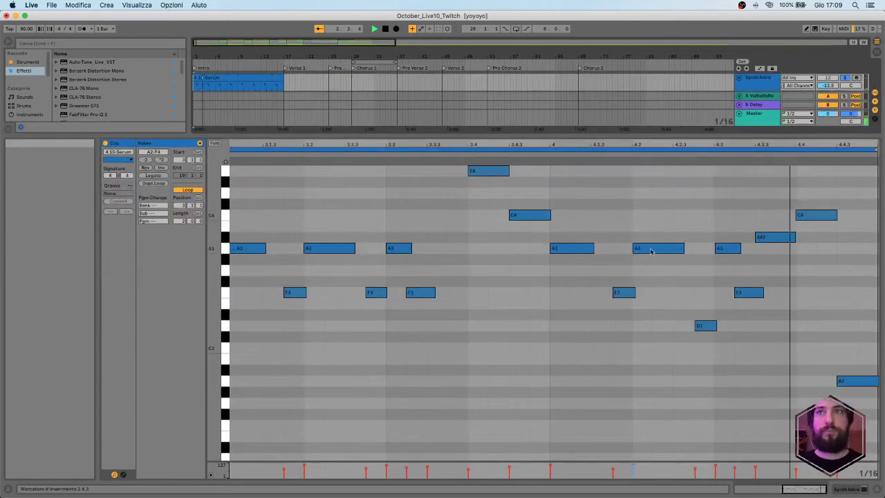
scroll(667, 281, "up", 5)
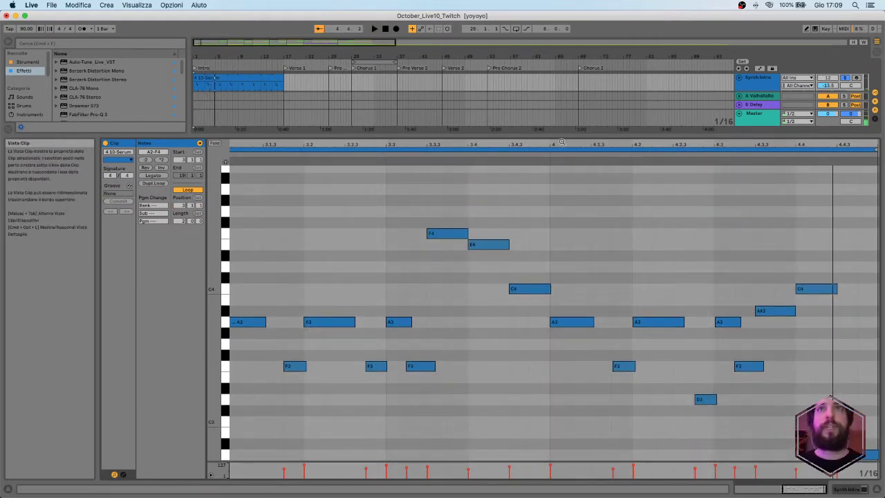
left_click_drag(560, 136, 560, 356)
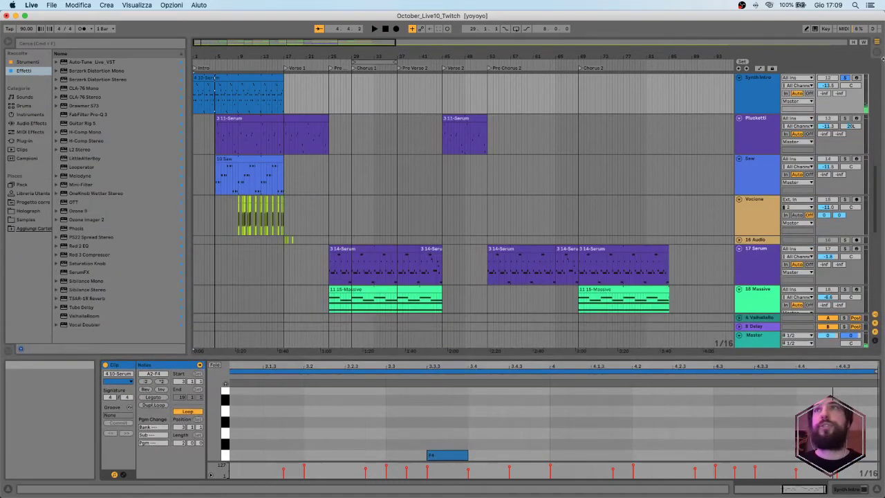
scroll(850, 138, "up", 2)
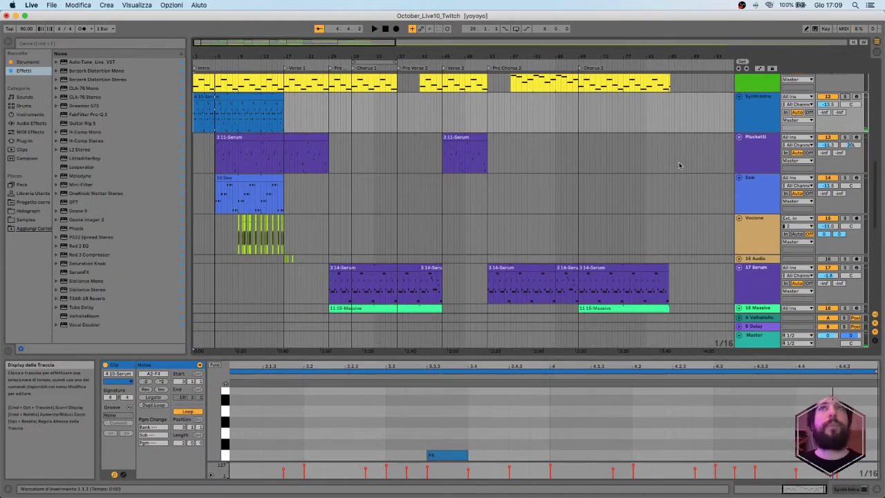
Play the first Serum clip of the Plucketti track in solo and turn the track's solo off.
left_click(239, 138)
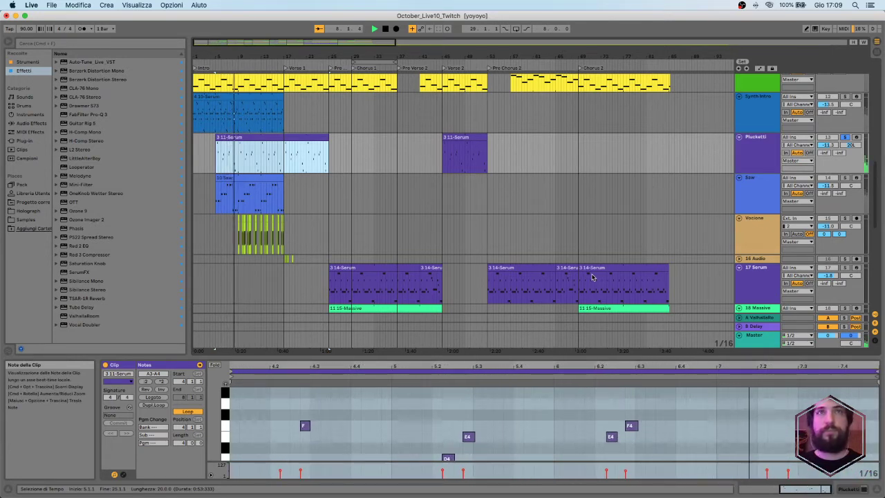
key("space")
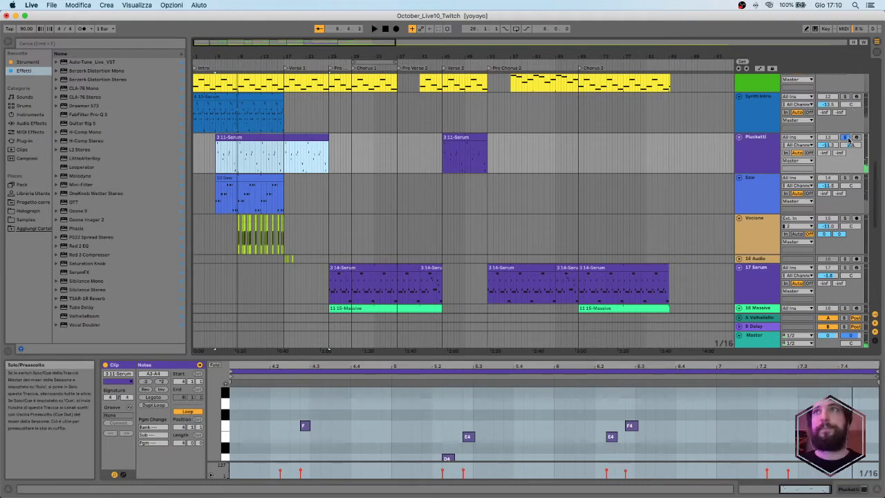
left_click(766, 153)
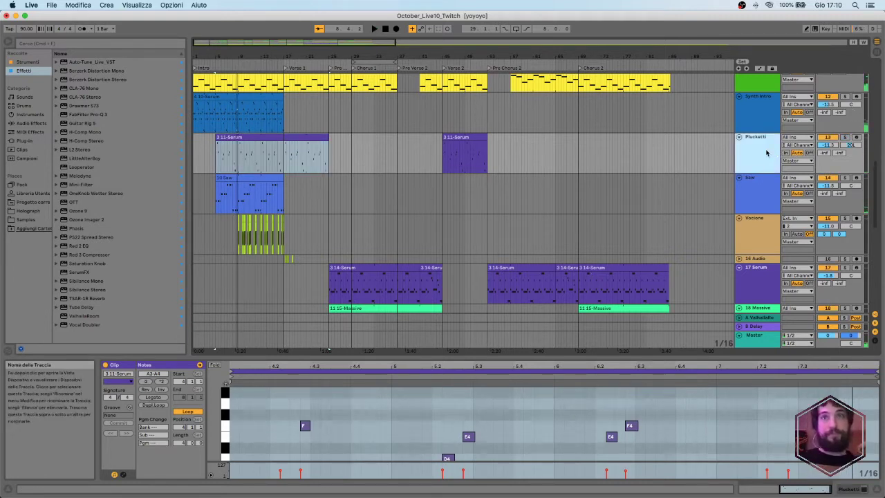
Show the instruments loaded on the Plucketti, Synth Intro and Saw tracks, one after another.
left_click(765, 153)
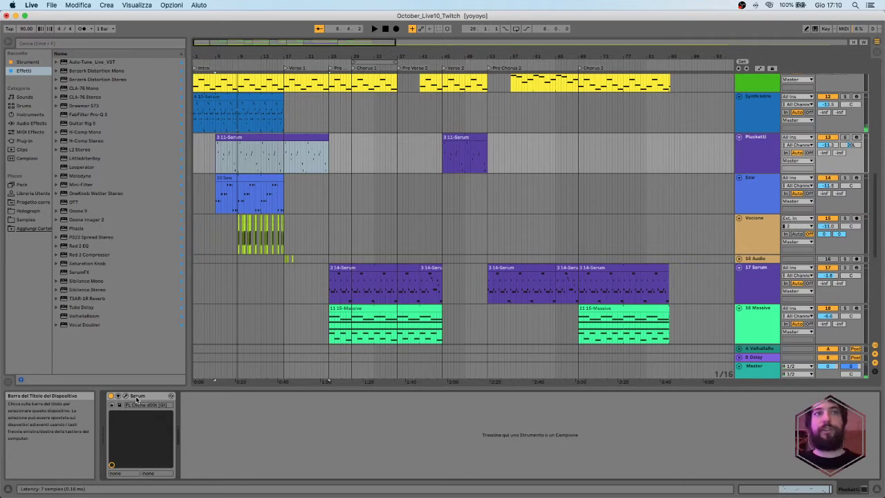
left_click(766, 106)
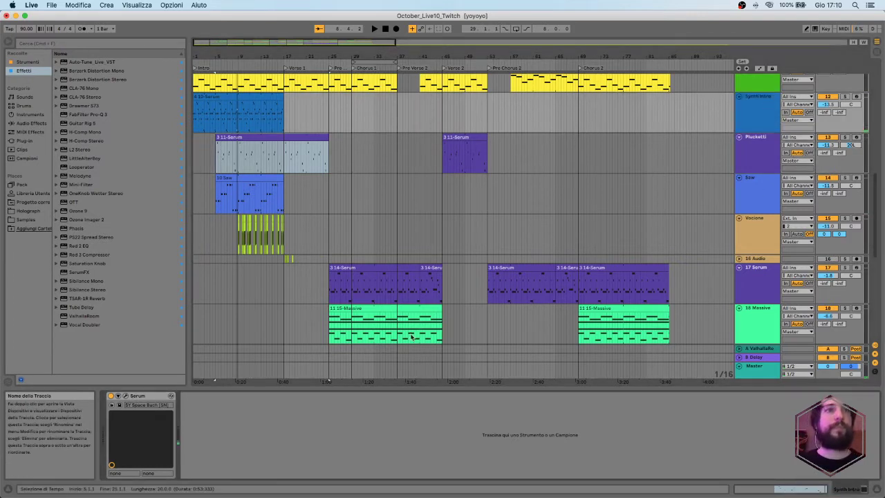
left_click(753, 204)
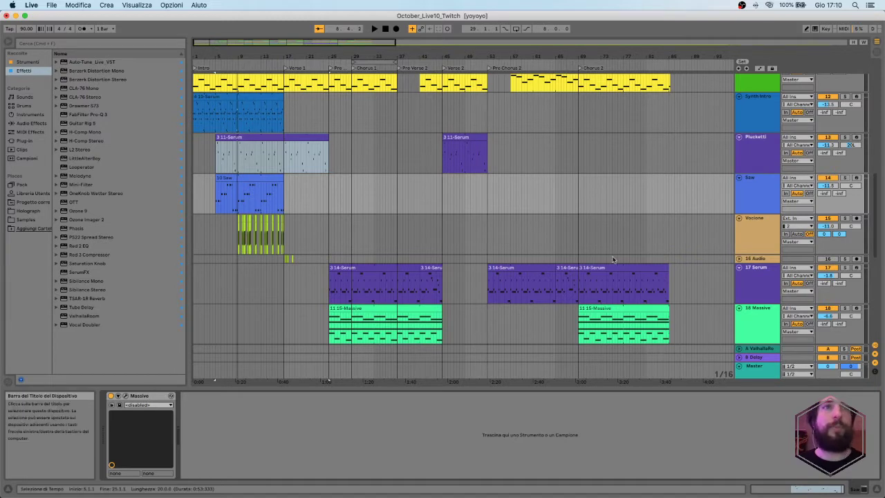
Play the 10 Saw clip with the Saw track soloed, adding the Plucketti, Synth Intro and Bassone tracks to the solo.
left_click(844, 178)
left_click(239, 206)
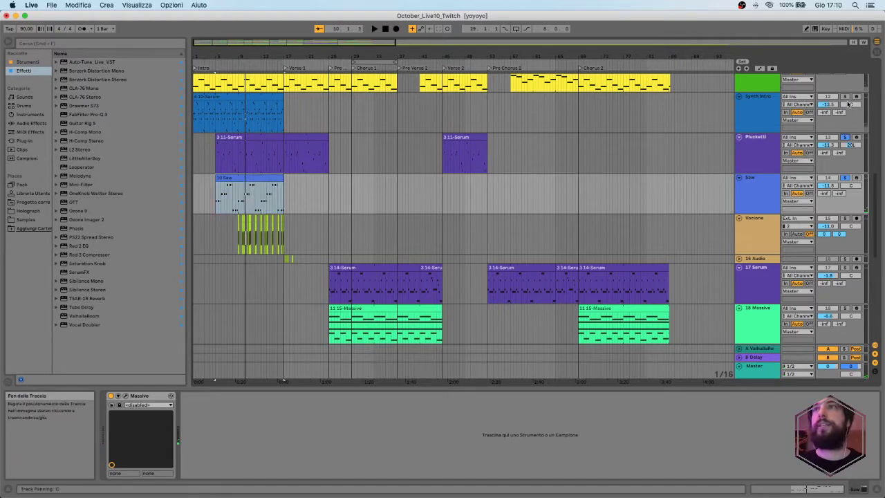
scroll(417, 182, "up", 2)
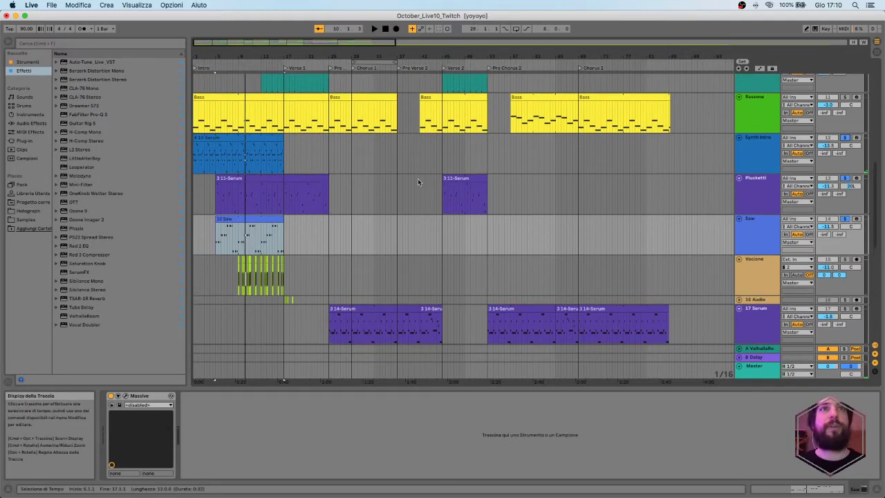
left_click(844, 97)
key("space")
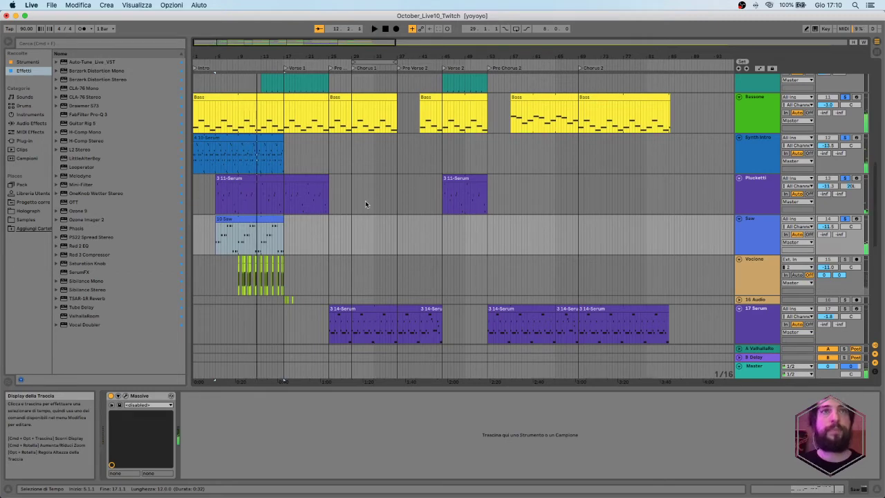
Turn off the solos on the melodic tracks, ending with Saw, and bring the Vocione track into focus.
scroll(366, 202, "up", 5)
scroll(365, 201, "down", 15)
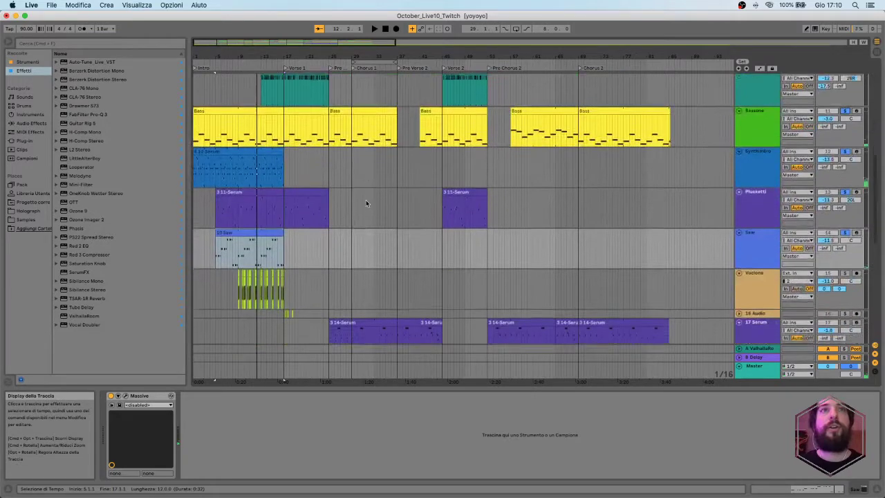
left_click(333, 142)
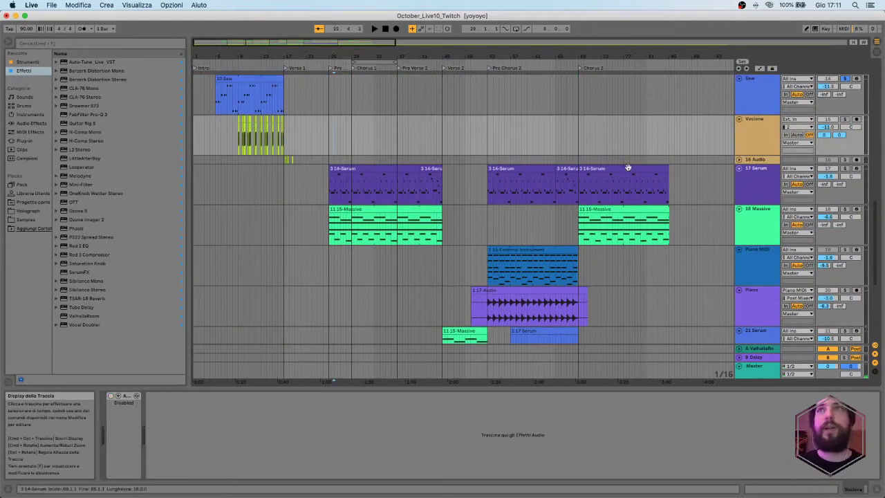
left_click(844, 78)
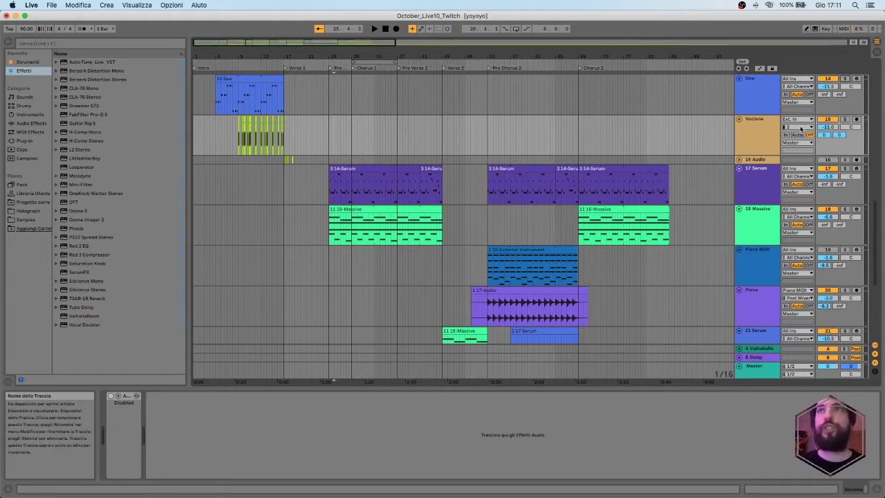
Solo the Vocione track, examine its chopped vocal clips up close, and play them.
left_click(844, 119)
left_click_drag(256, 50, 257, 72)
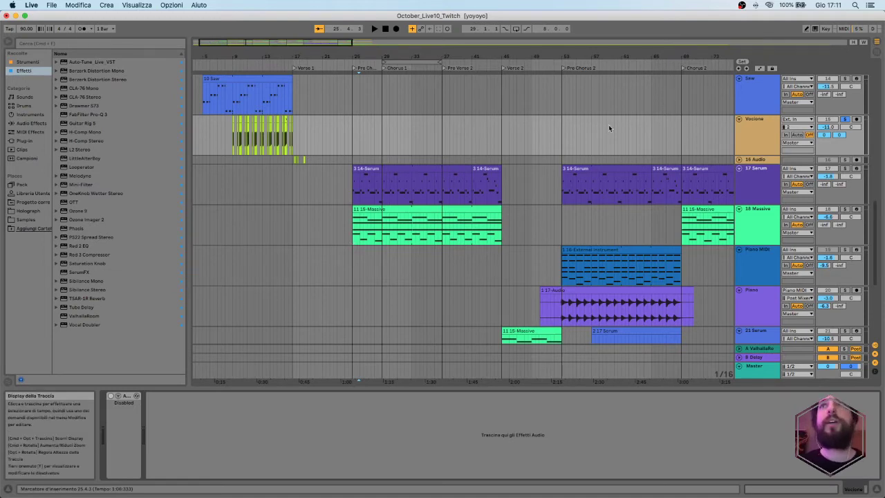
left_click_drag(224, 53, 224, 82)
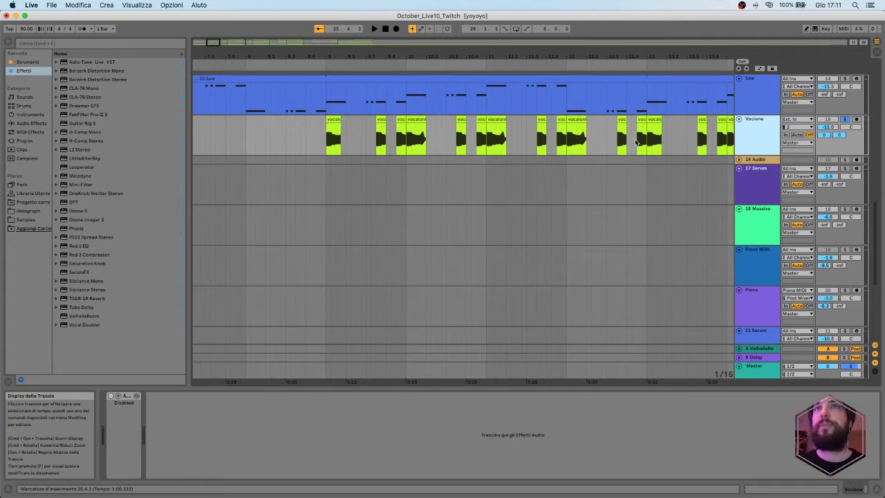
left_click_drag(349, 52, 349, 29)
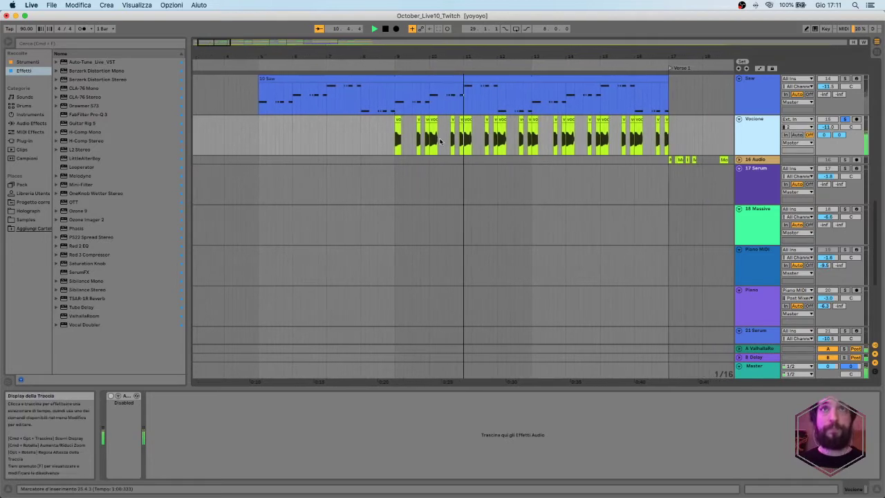
Inspect the sample and transpose settings of the first few vocal clips on the Vocione track.
left_click(426, 120)
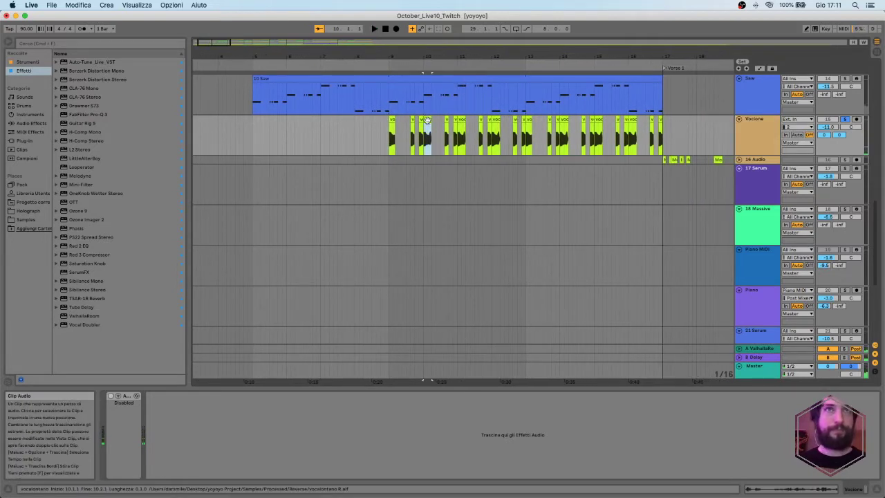
double_click(428, 122)
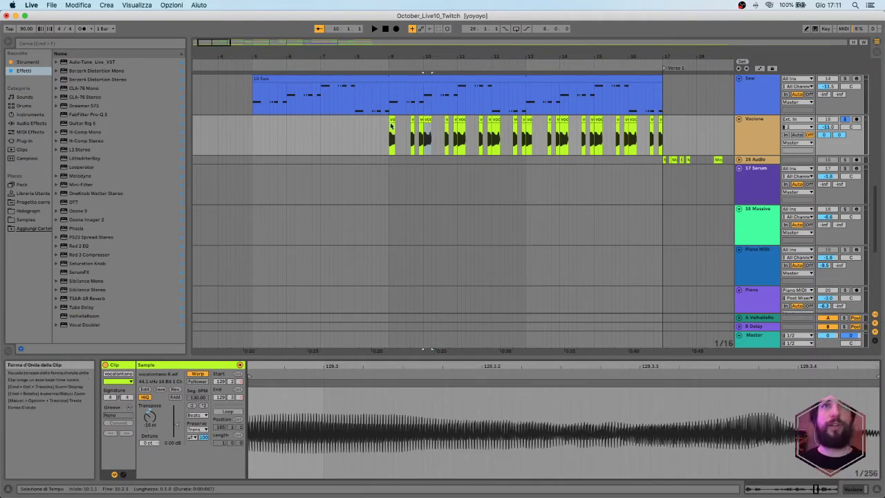
left_click(391, 124)
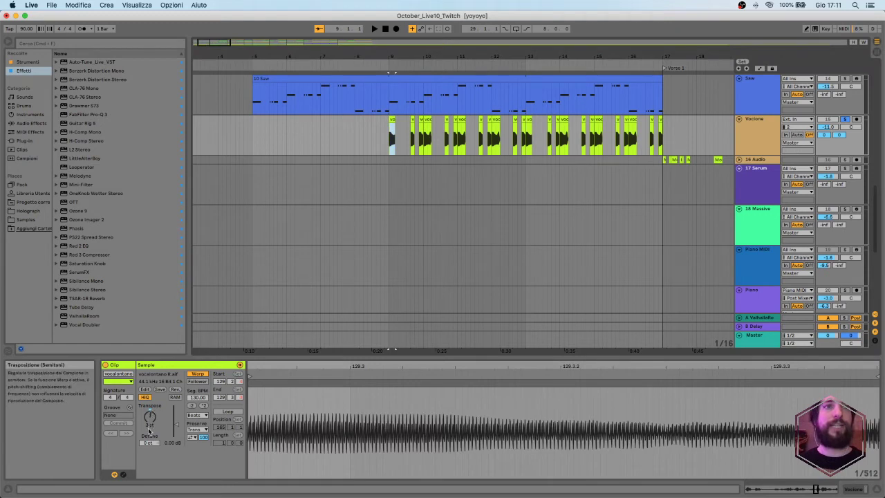
left_click(413, 139)
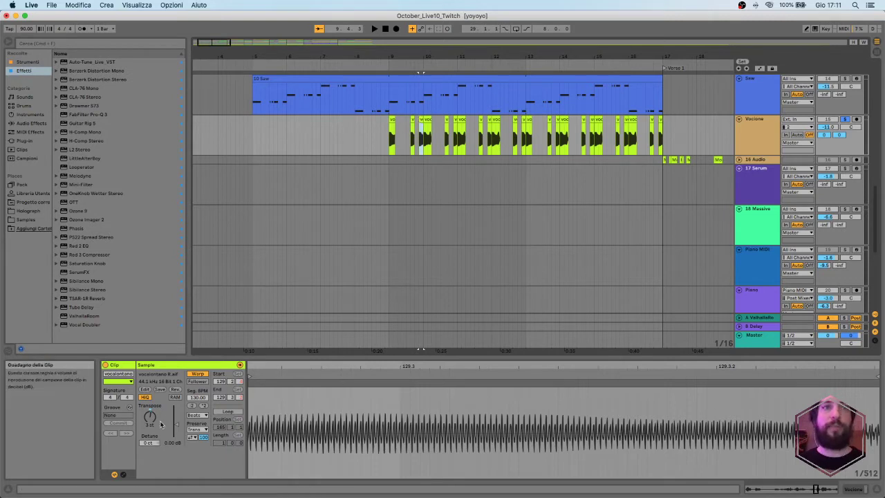
left_click(426, 119)
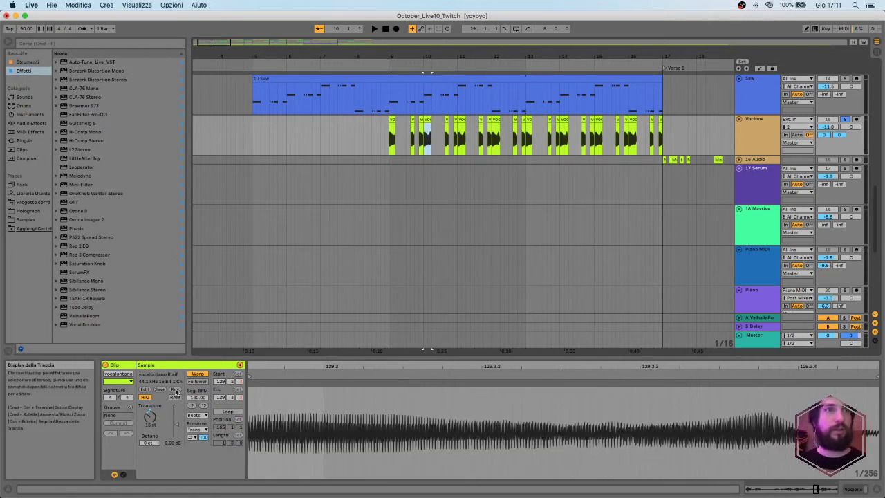
Play the soloed Vocione clips from their beginning, turn the track's solo off, and return to the wider arrangement.
left_click(385, 62)
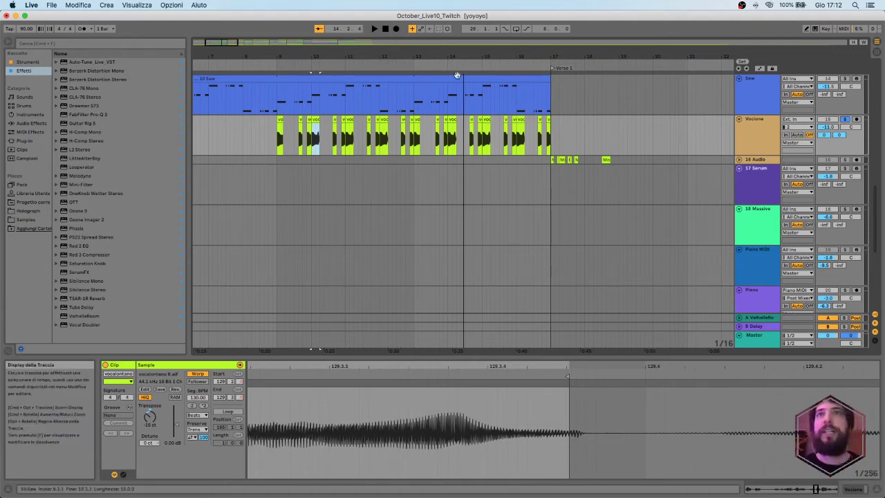
left_click(843, 119)
left_click_drag(248, 350, 247, 350)
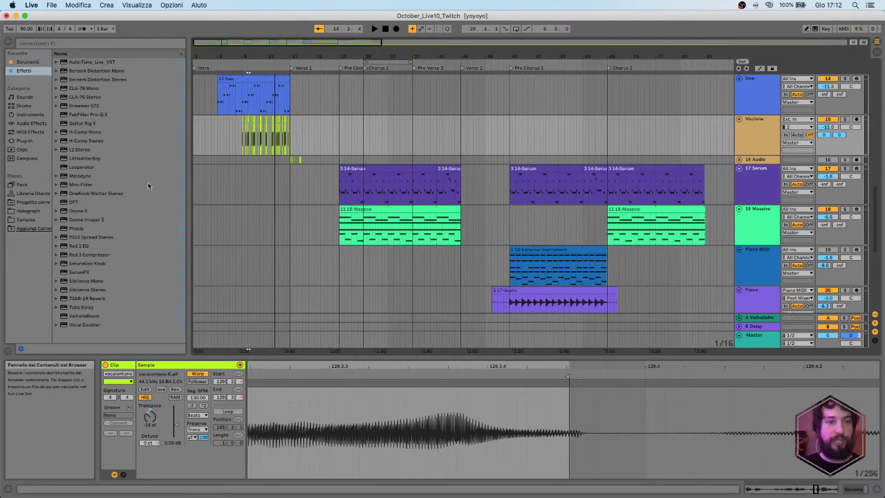
Look over the arrangement from the drum, Rise and RevCrash tracks down to the Serum, Massive and Piano MIDI tracks.
scroll(318, 207, "up", 5)
scroll(323, 208, "up", 5)
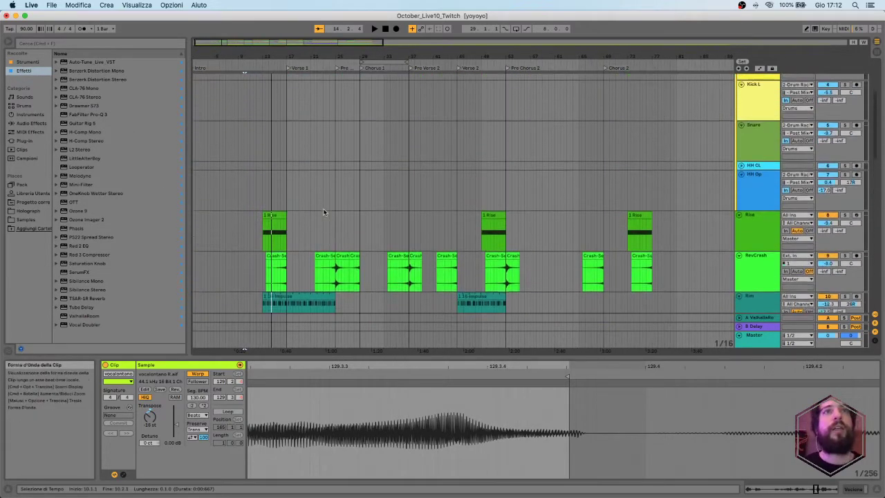
scroll(322, 208, "down", 8)
scroll(322, 210, "down", 3)
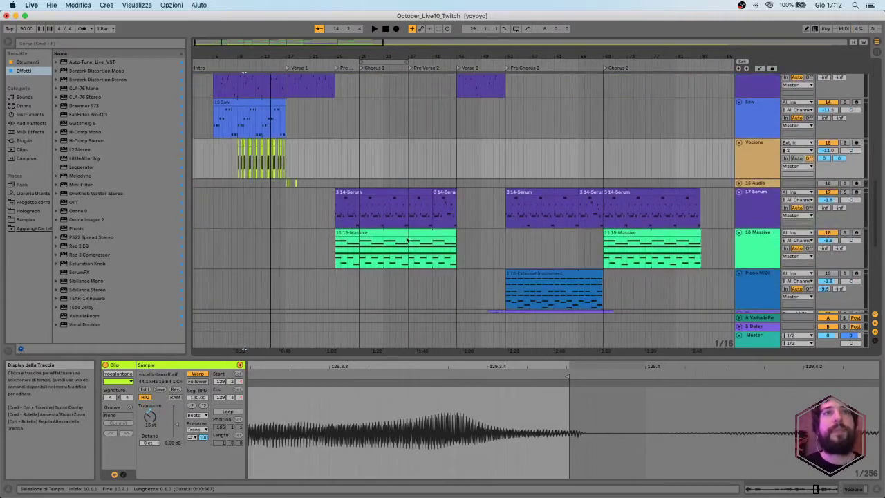
scroll(349, 123, "up", 10)
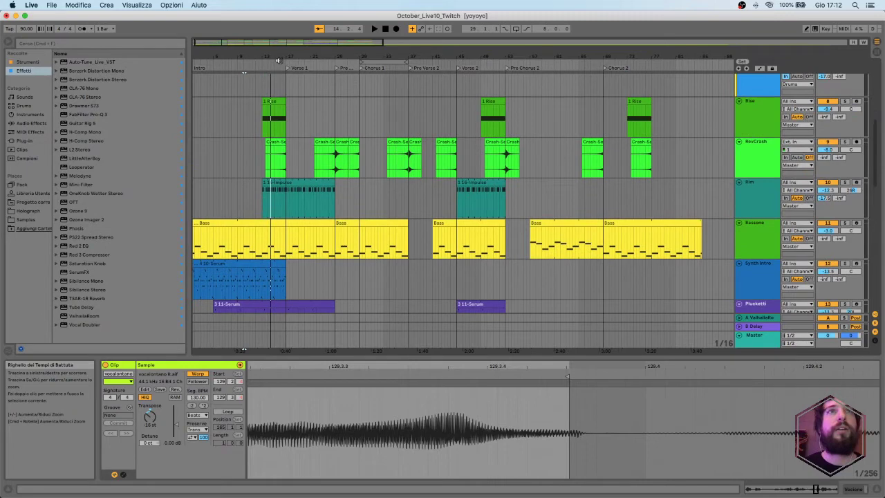
Play the full mix across the transition into Verse 1, and again from the middle of the intro.
key("space")
scroll(333, 113, "down", 5)
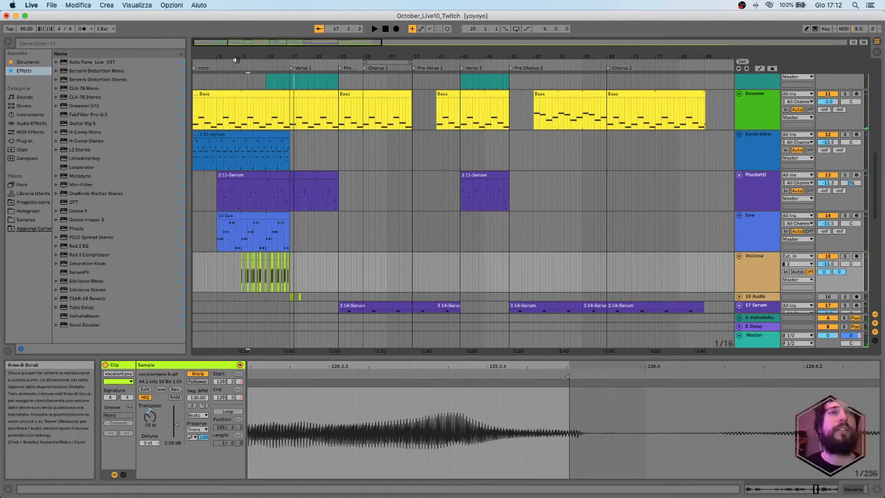
left_click(237, 61)
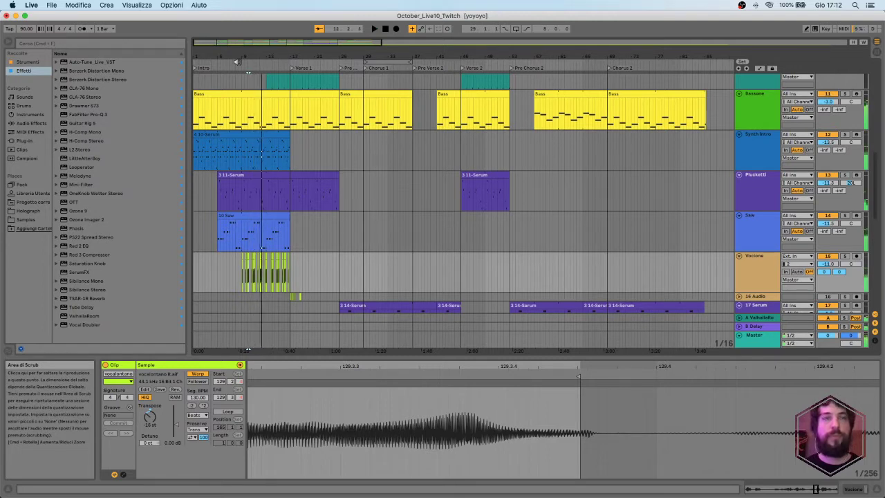
Examine which tracks enter or drop out between the intro, Verse 1 and Pre Chorus, from Rise down to Piano.
scroll(276, 207, "up", 10)
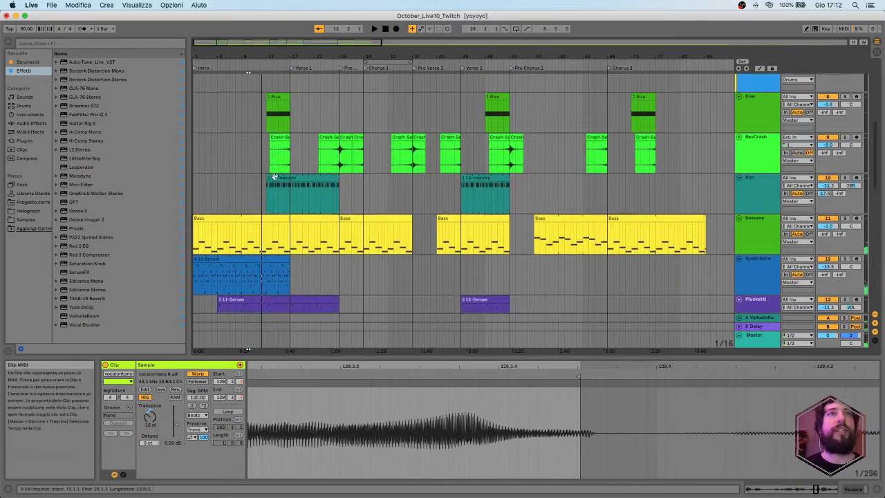
scroll(298, 211, "down", 10)
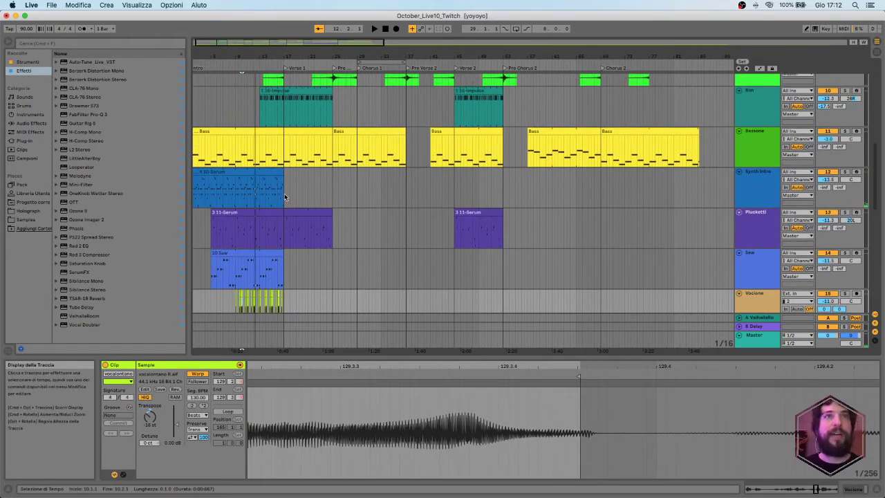
scroll(284, 198, "down", 10)
scroll(291, 239, "down", 3)
scroll(311, 207, "up", 8)
scroll(350, 171, "down", 8)
scroll(333, 180, "up", 8)
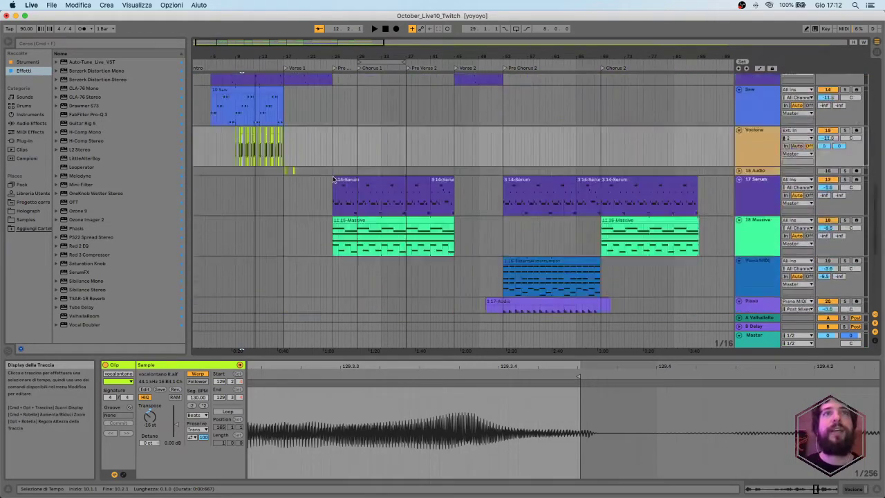
scroll(336, 181, "up", 12)
scroll(325, 176, "down", 6)
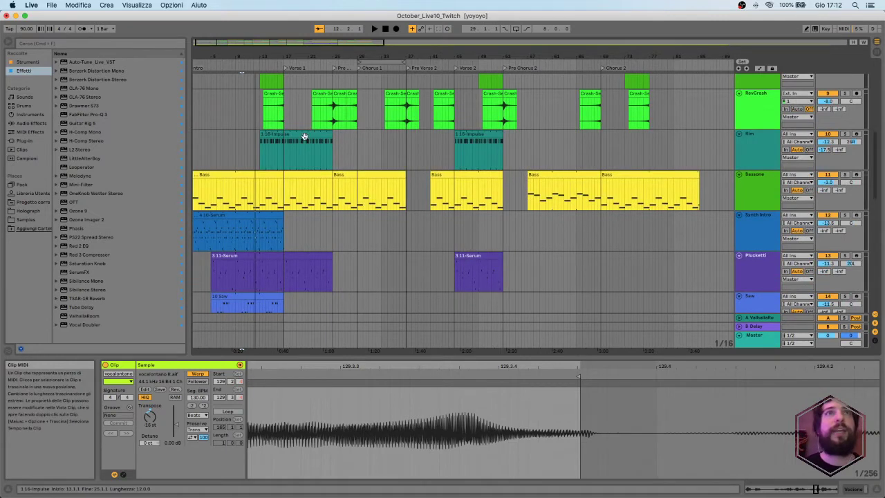
Inspect the notes of the Rim track's first Impulse clip, play it in solo, and turn the solo off.
left_click(306, 136)
left_click(844, 133)
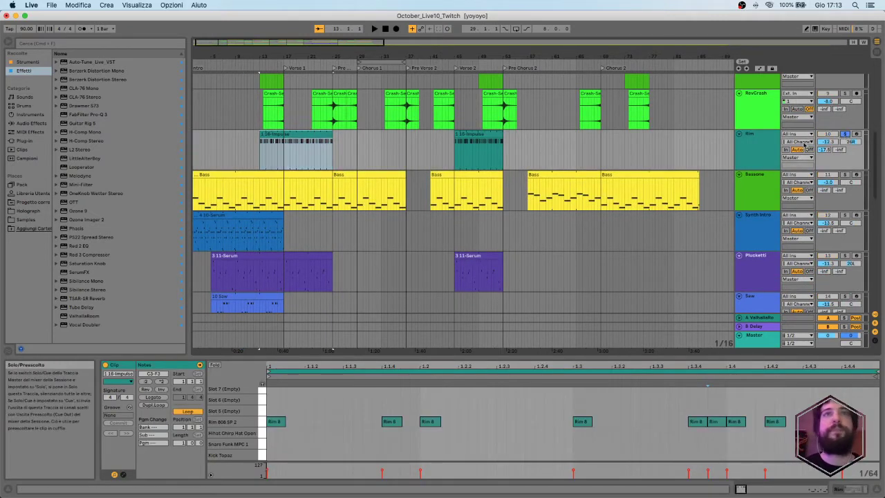
key("space")
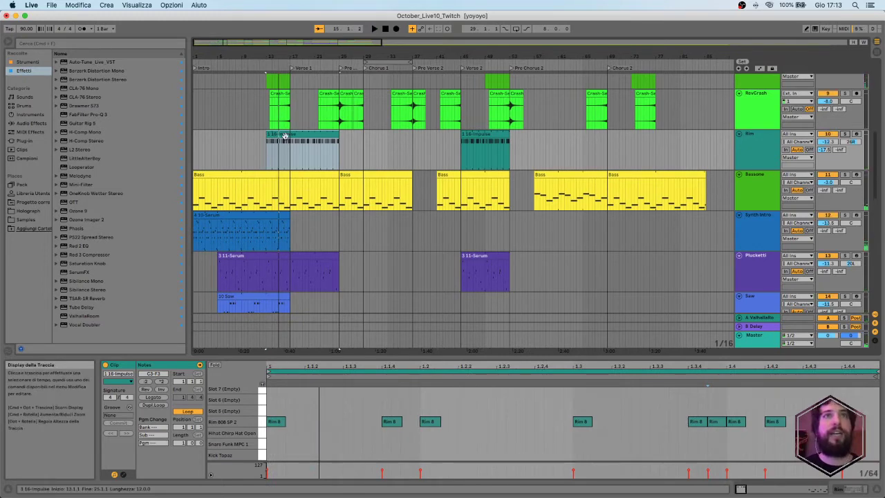
Play the Verse 1 clip of the 22 Serum track in solo and show the track's devices.
scroll(420, 225, "down", 2)
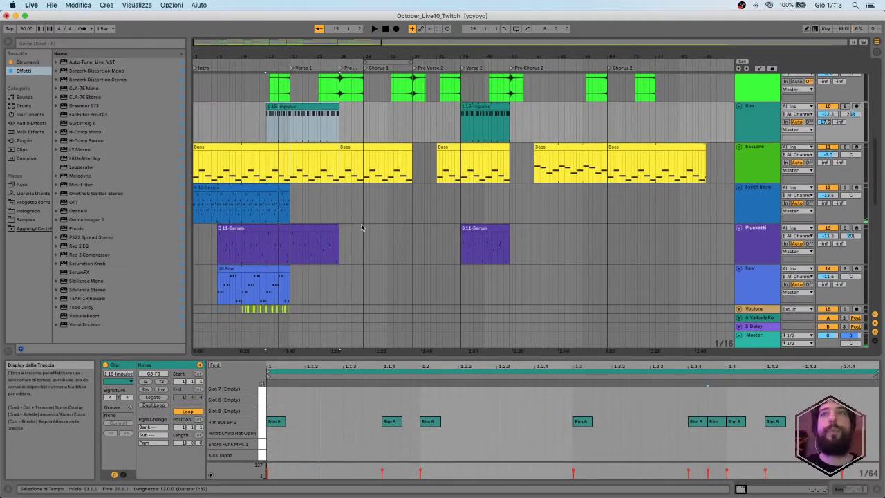
scroll(361, 227, "down", 6)
scroll(344, 233, "down", 15)
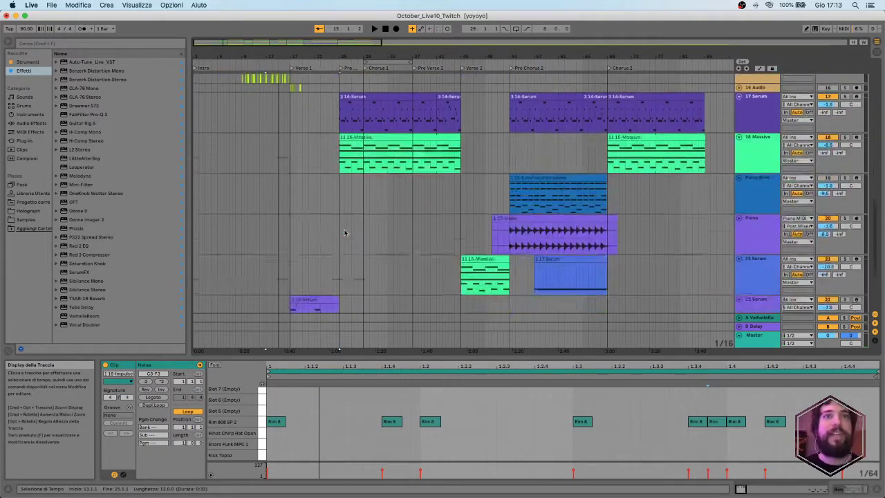
left_click(844, 173)
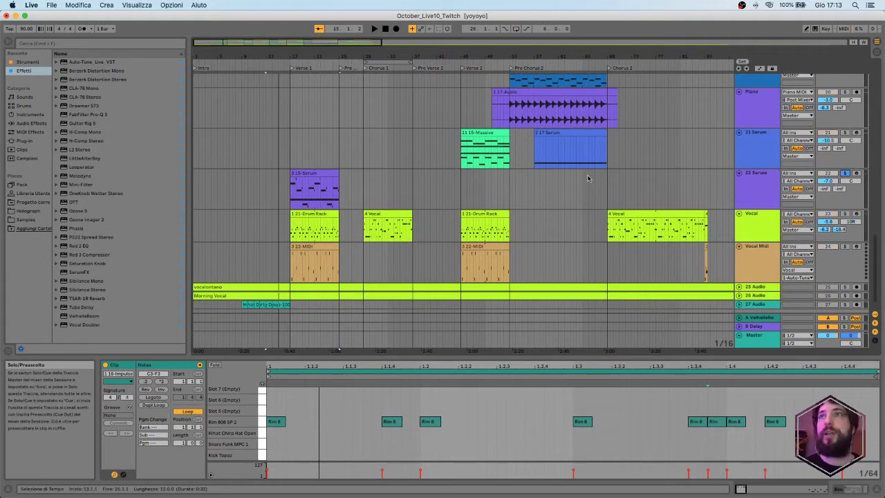
left_click(311, 173)
key("space")
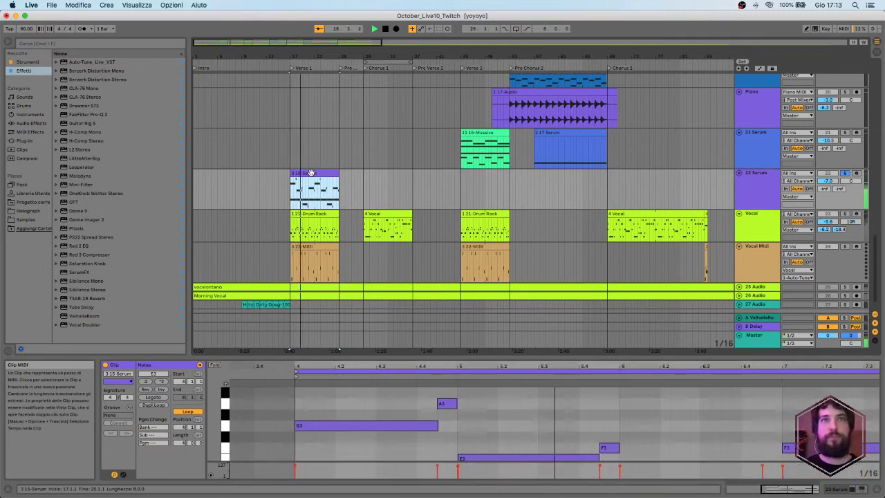
double_click(753, 180)
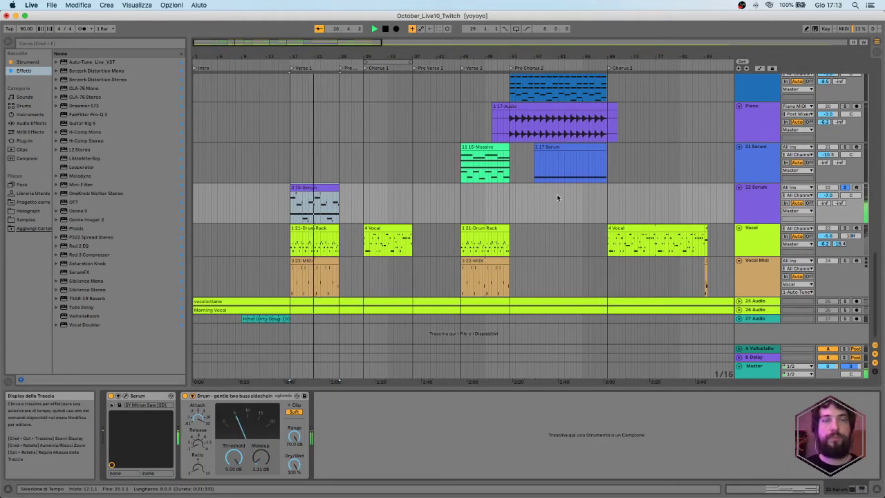
Show the sidechain settings of the compressor on the 22 Serum track and play the soloed track from the start of Verse 1.
key("space")
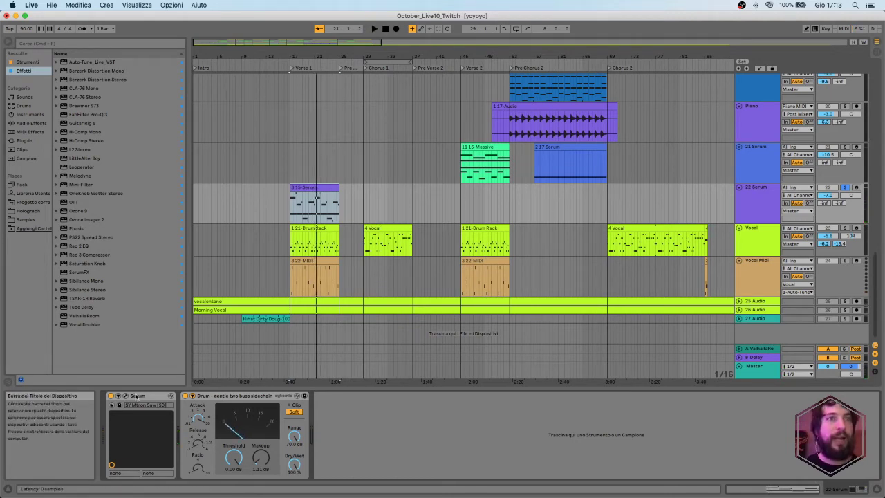
left_click(193, 396)
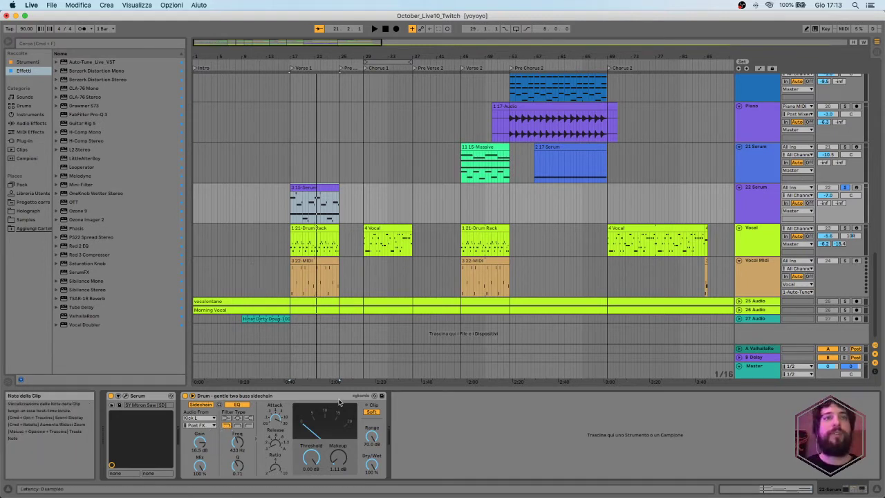
left_click(293, 176)
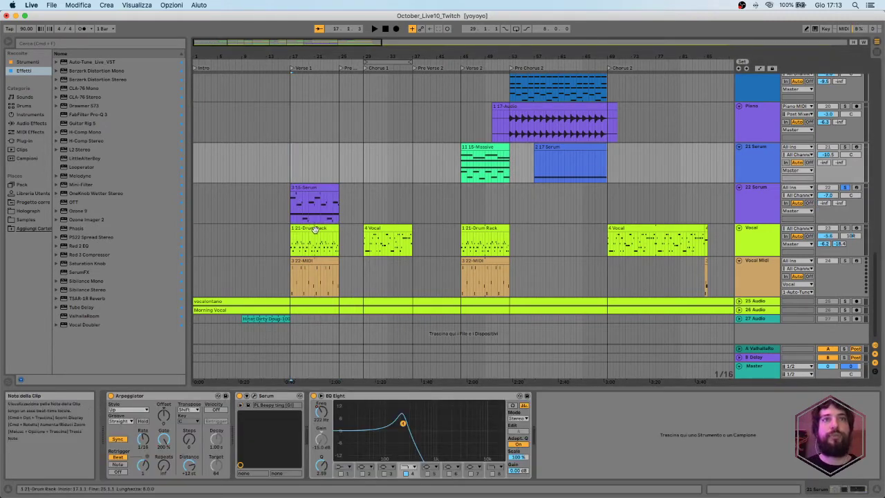
key("space")
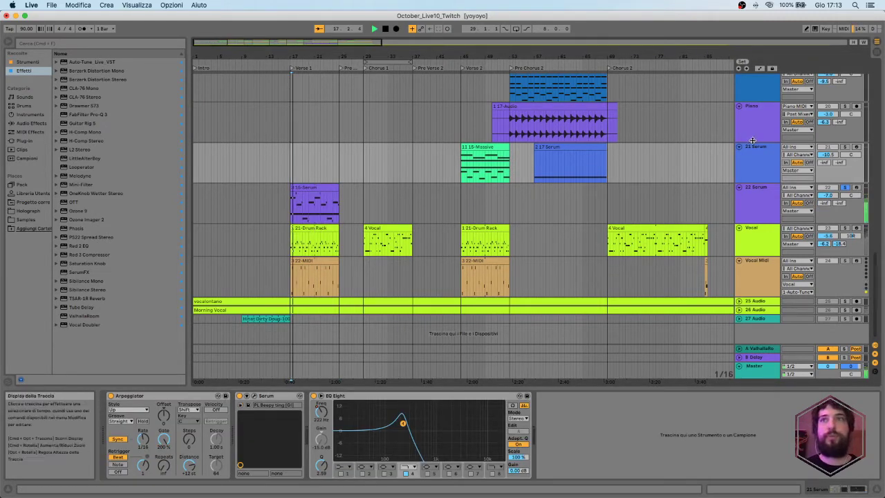
left_click(756, 202)
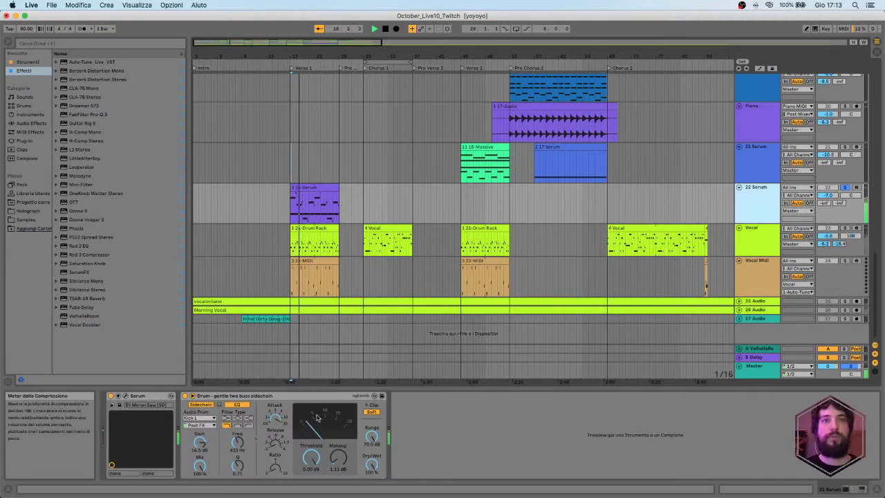
Listen to the Drums group and 22 Serum soloed together in Verse 1, stop playback, and turn both solos off.
scroll(874, 140, "up", 10)
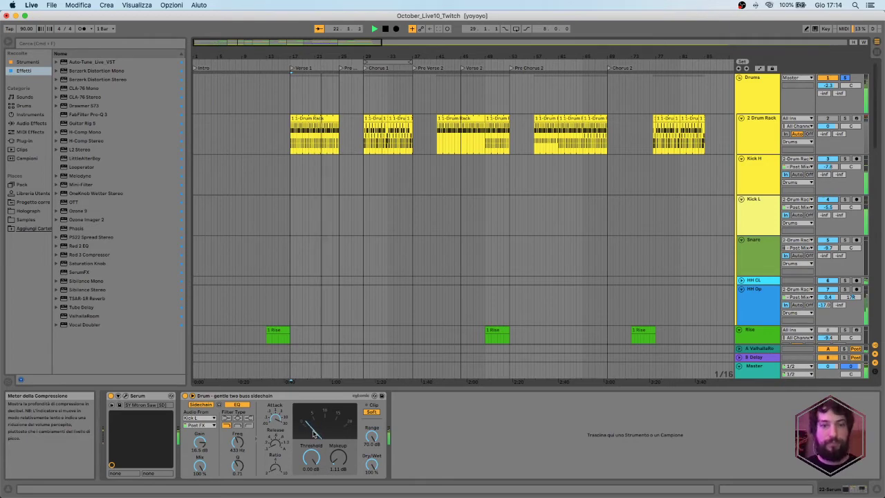
scroll(620, 202, "down", 1)
scroll(621, 202, "up", 1)
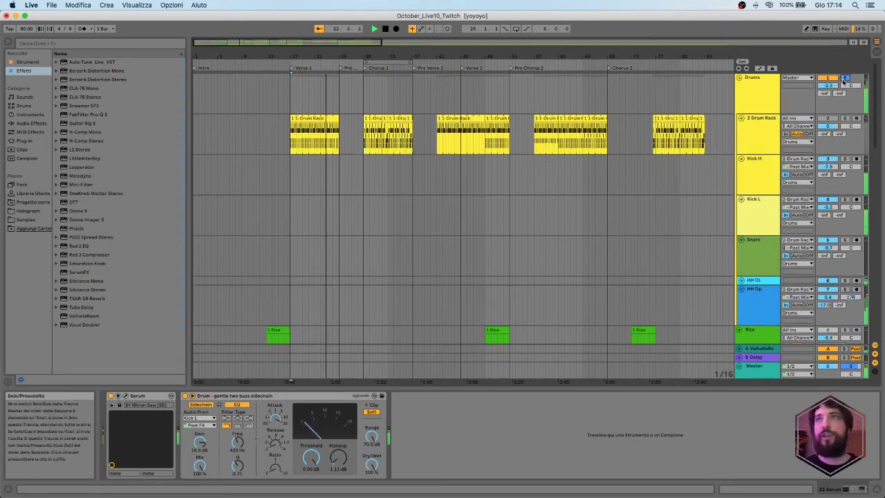
scroll(595, 221, "down", 10)
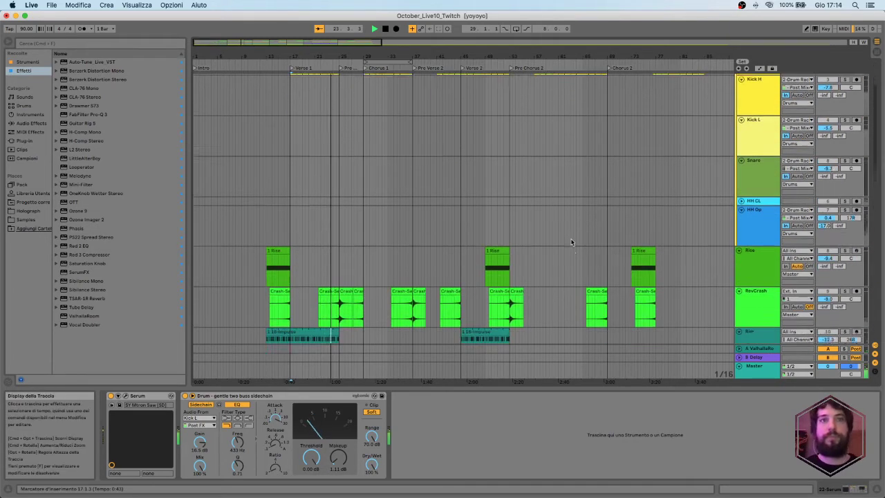
scroll(571, 243, "down", 8)
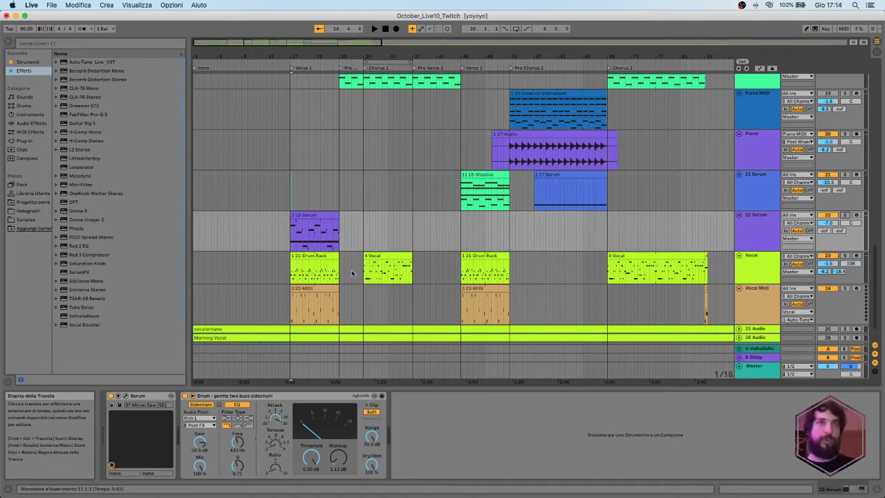
Play 22 Serum's Verse 1 clip in solo, comparing its sound with the sidechain compressor bypassed and re-enabled.
left_click(322, 217)
key("space")
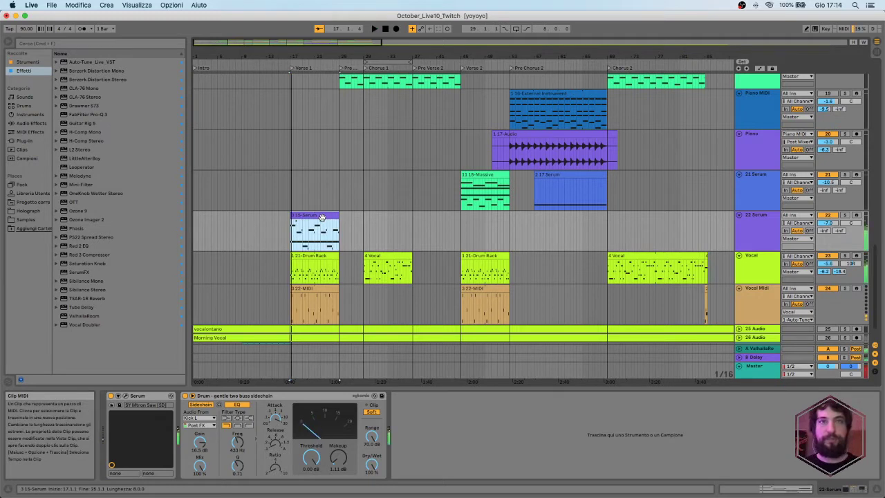
left_click(844, 215)
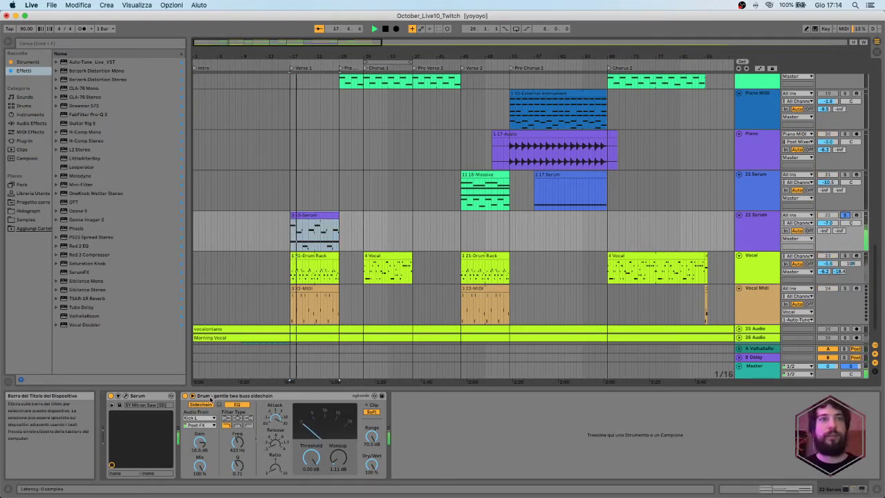
left_click(185, 396)
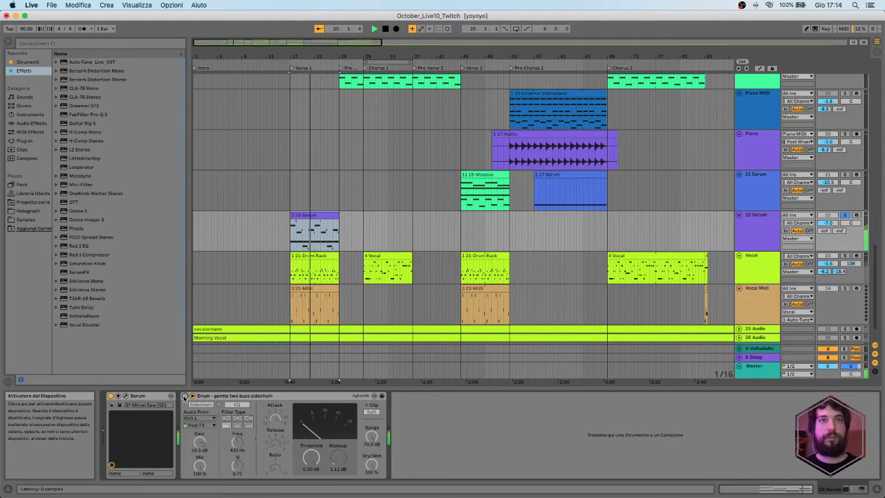
left_click(184, 396)
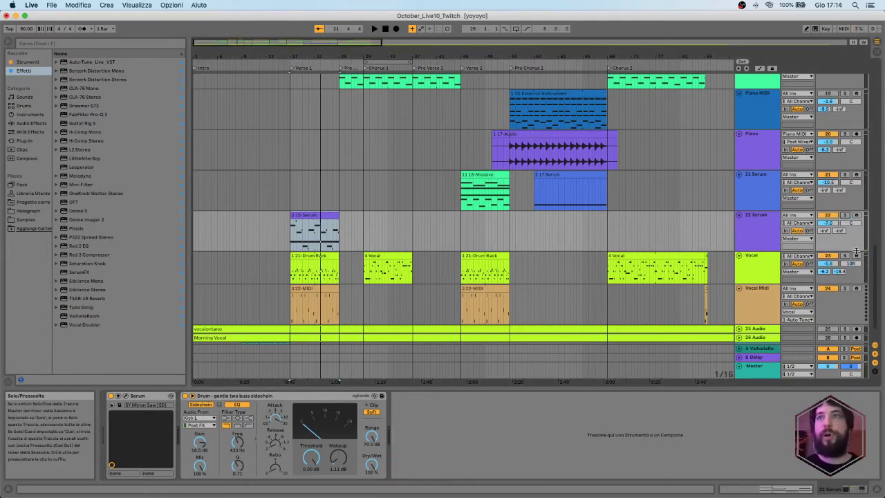
Show the Vocal track's devices, select its Verse 1 Drum Rack clip, and audition a vocalontano R pad.
scroll(760, 258, "down", 2)
scroll(760, 259, "down", 1)
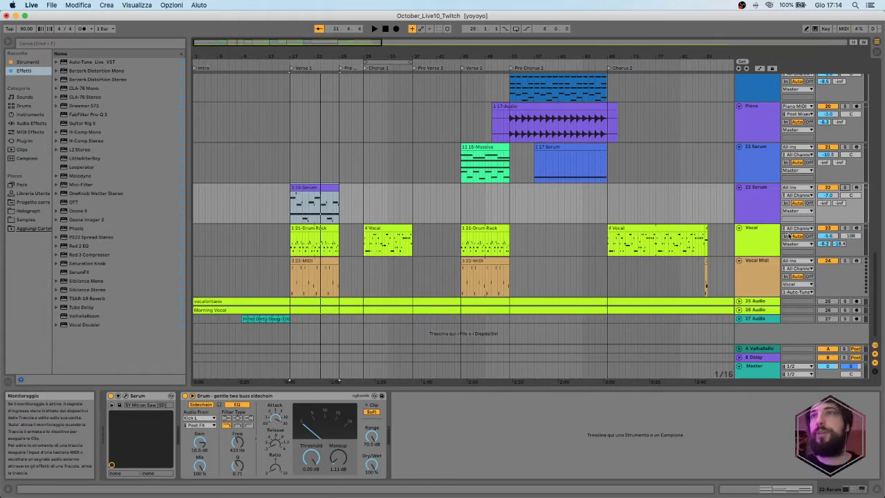
left_click(746, 237)
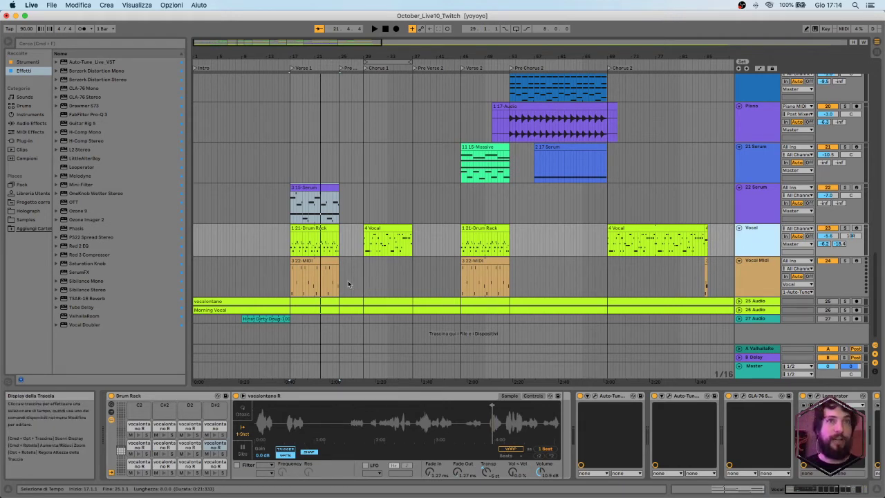
left_click(308, 230)
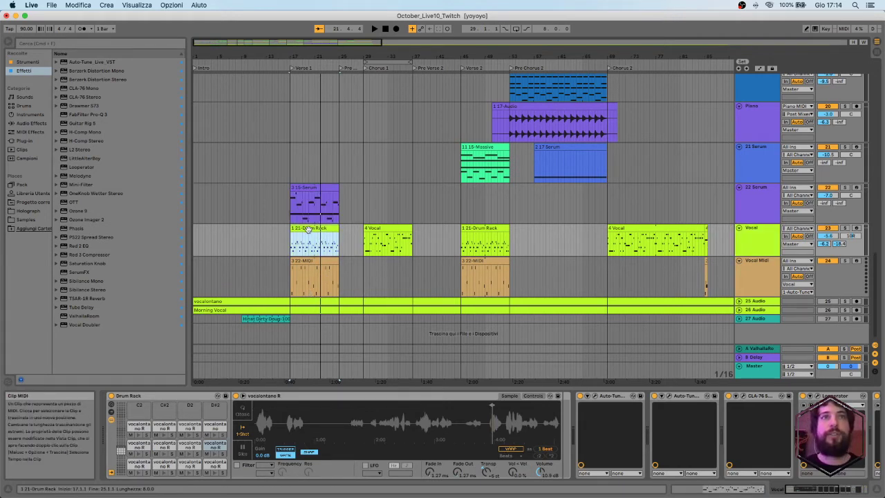
left_click(138, 474)
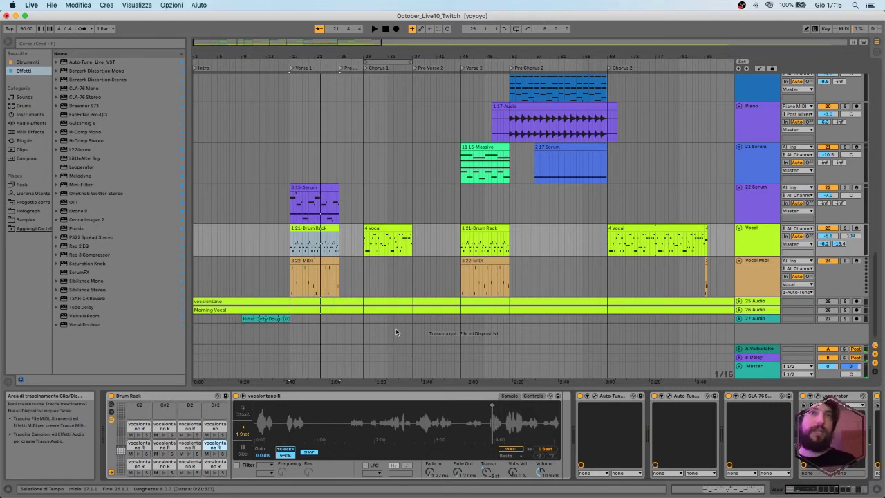
Compare the settings of the Vocal track's two Auto-Tune Live plug-ins with their windows side by side, and close both windows.
scroll(472, 368, "left", 4)
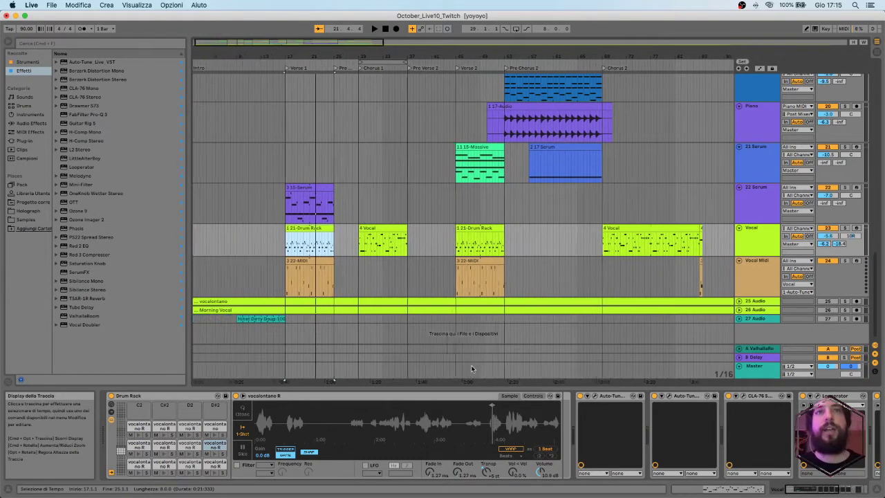
scroll(532, 415, "right", 3)
scroll(532, 416, "right", 3)
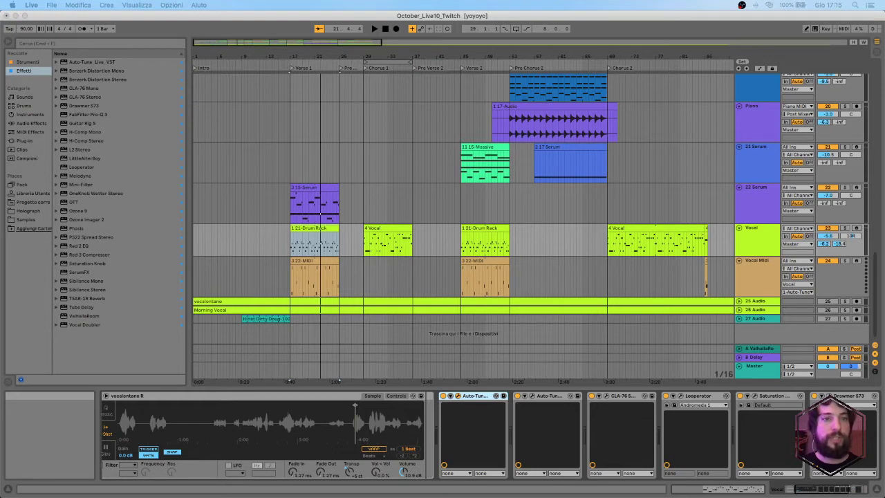
left_click_drag(323, 171, 254, 77)
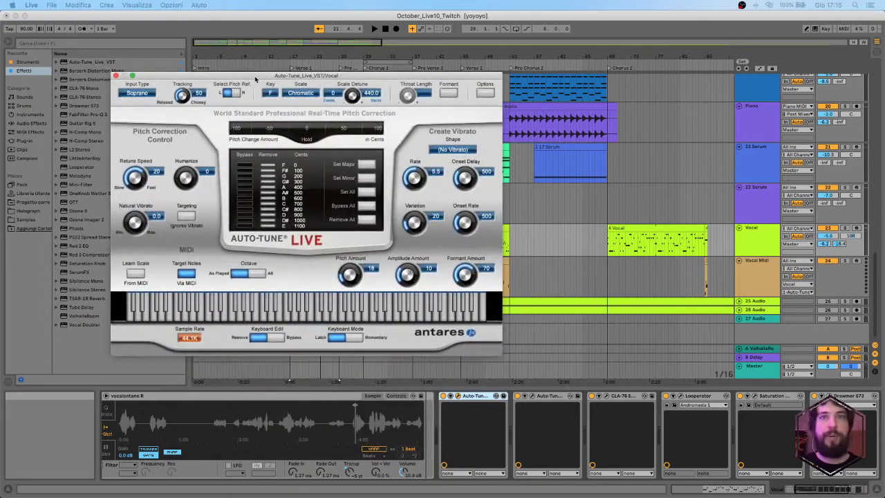
left_click(532, 396)
left_click_drag(498, 491, 585, 100)
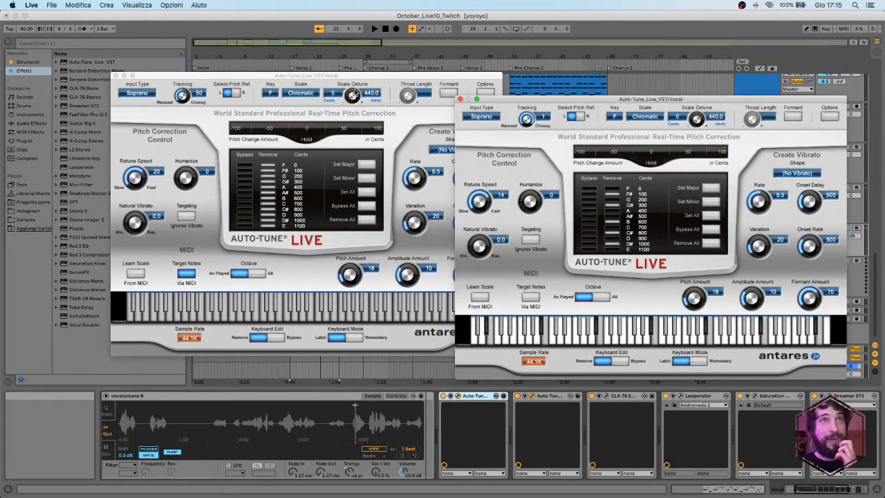
left_click_drag(376, 77, 324, 99)
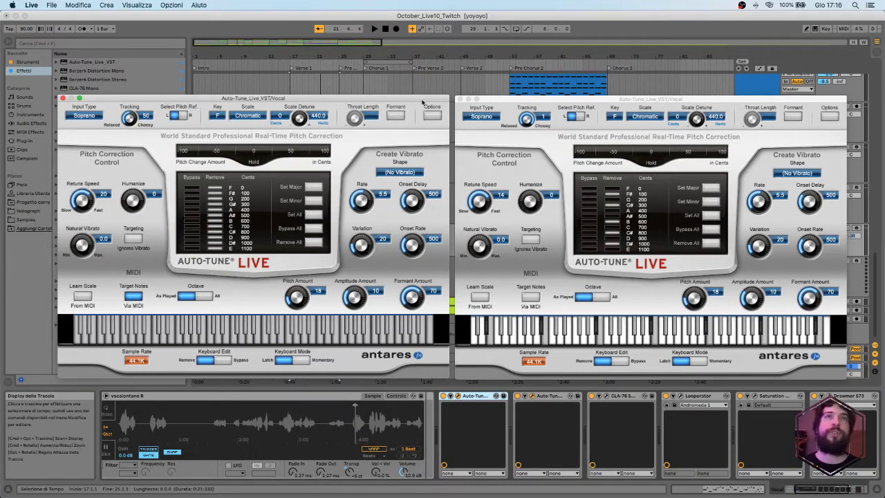
left_click(459, 99)
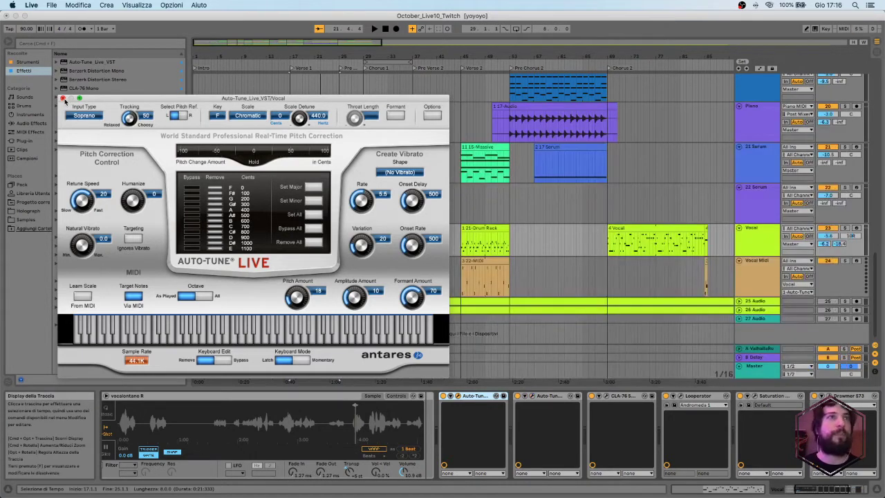
left_click(62, 98)
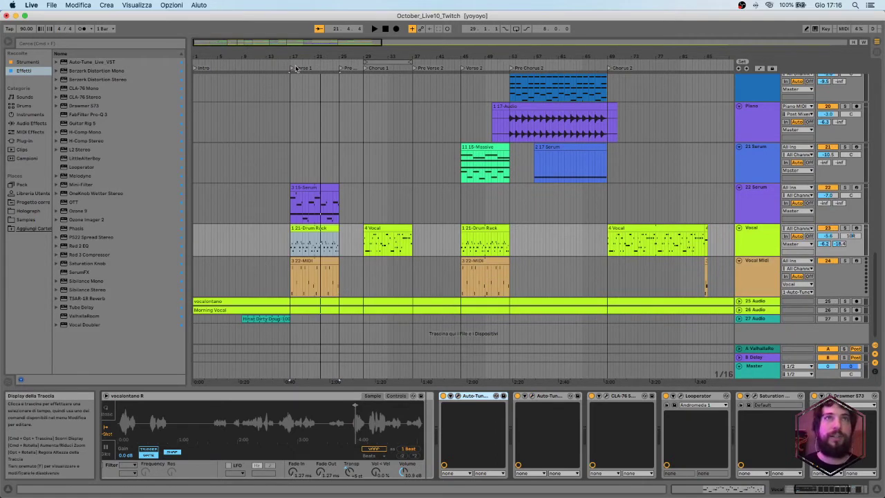
Inspect the CLA-76 Stereo compressor and the Looperator effect on the Vocal track, closing each plug-in window.
double_click(277, 56)
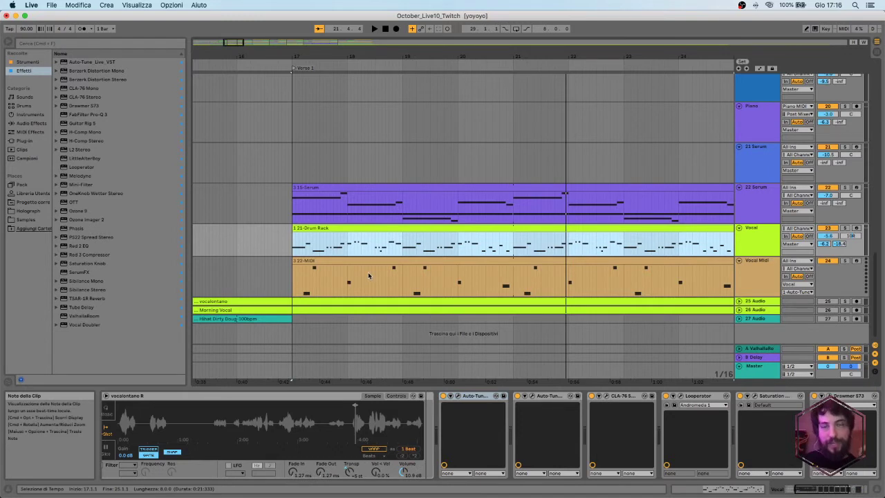
left_click_drag(608, 57, 514, 25)
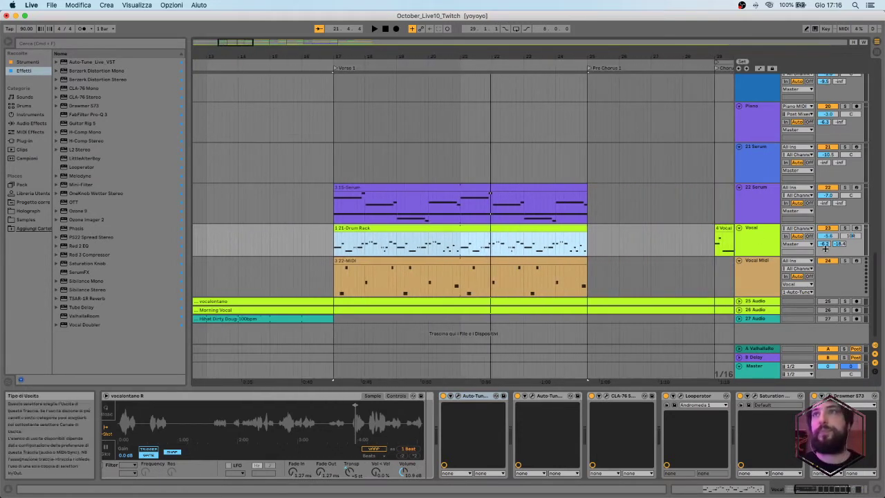
scroll(611, 428, "right", 6)
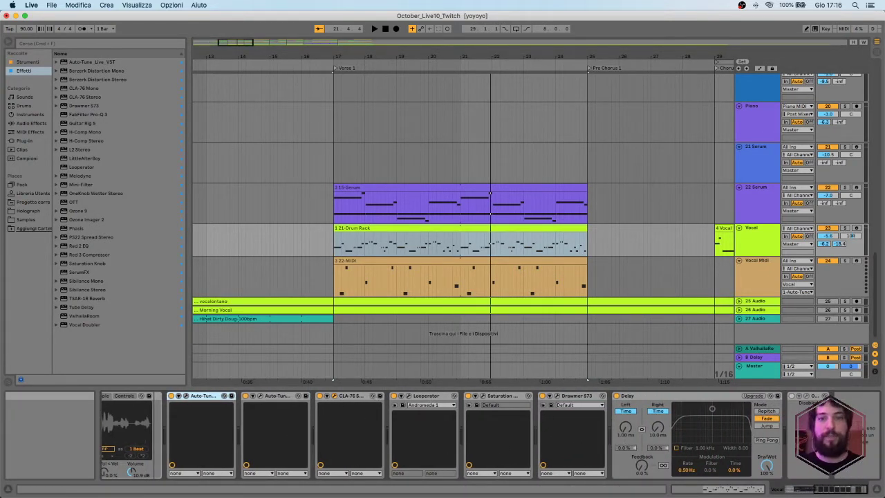
left_click_drag(450, 307, 443, 217)
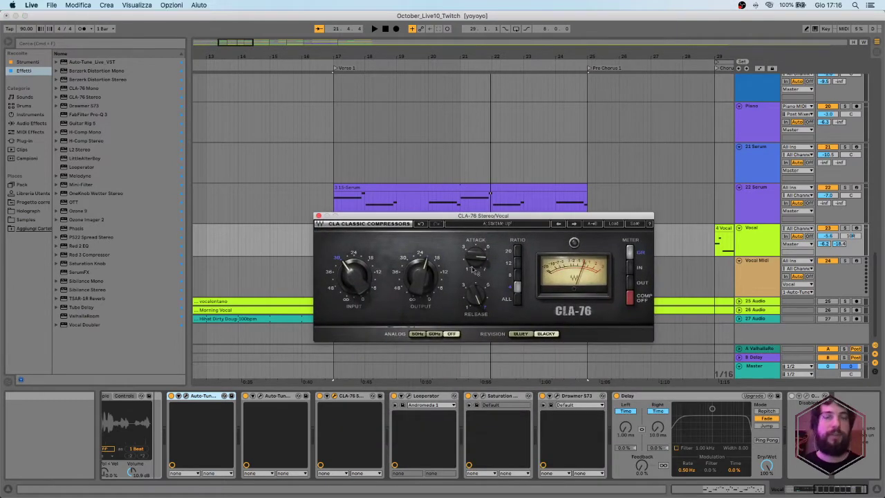
left_click(319, 216)
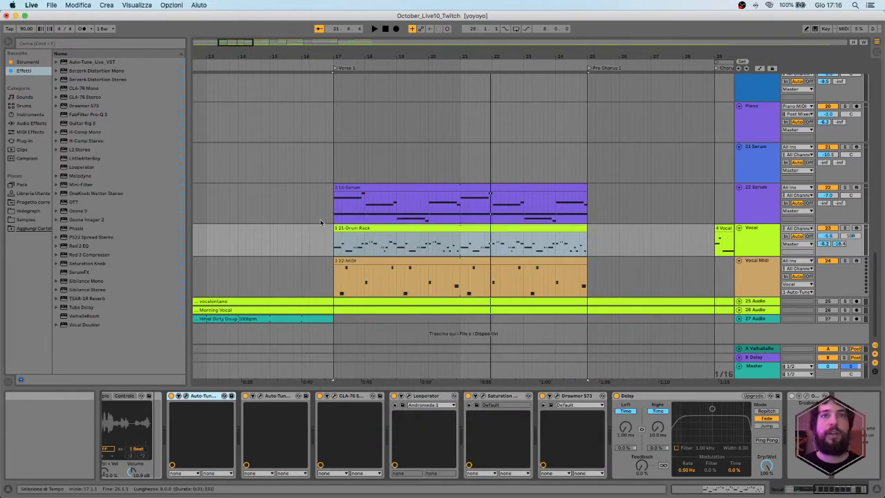
left_click(408, 396)
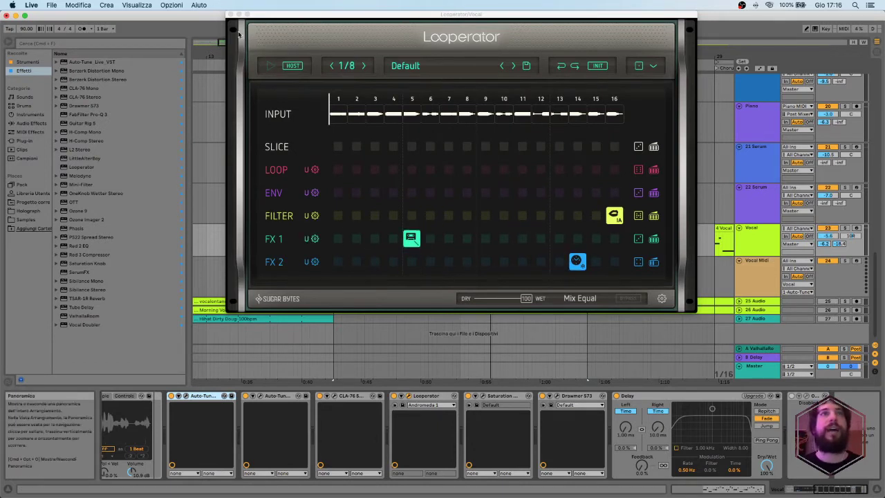
left_click(232, 14)
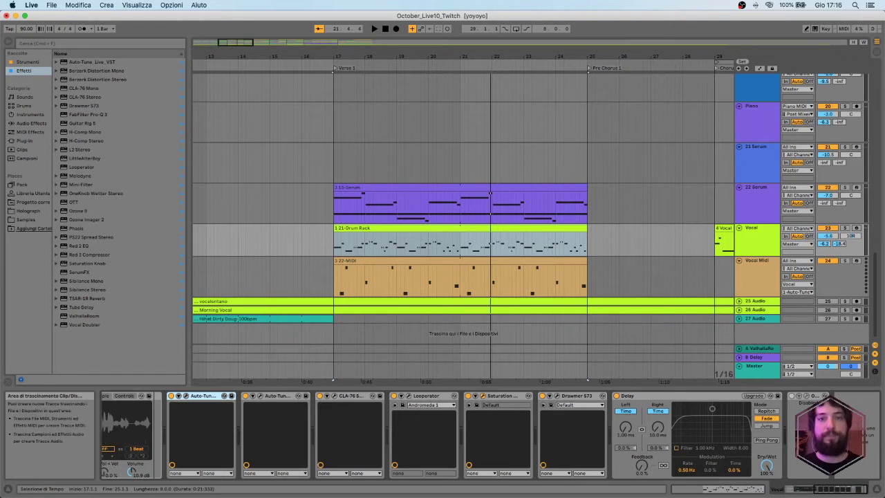
Inspect the Saturation Knob and Drawmer S73 settings on the Vocal track, closing each plug-in window.
left_click(475, 396)
left_click_drag(473, 226, 481, 192)
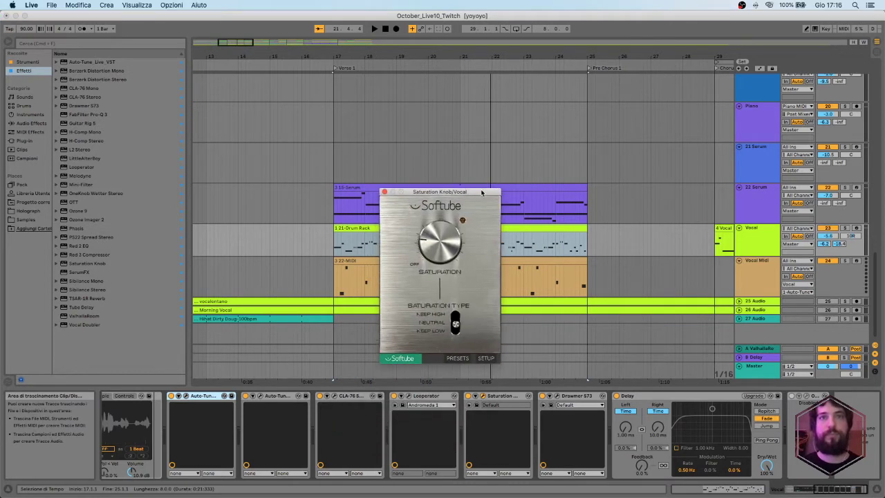
left_click(385, 192)
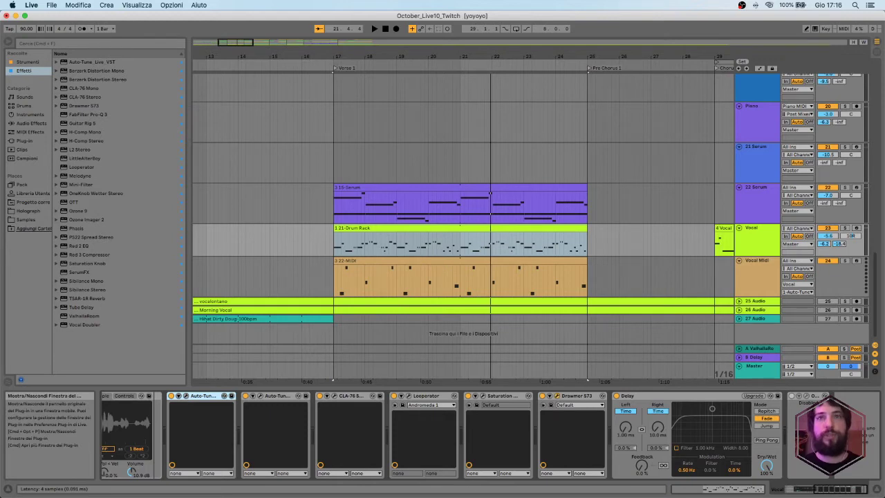
left_click(550, 395)
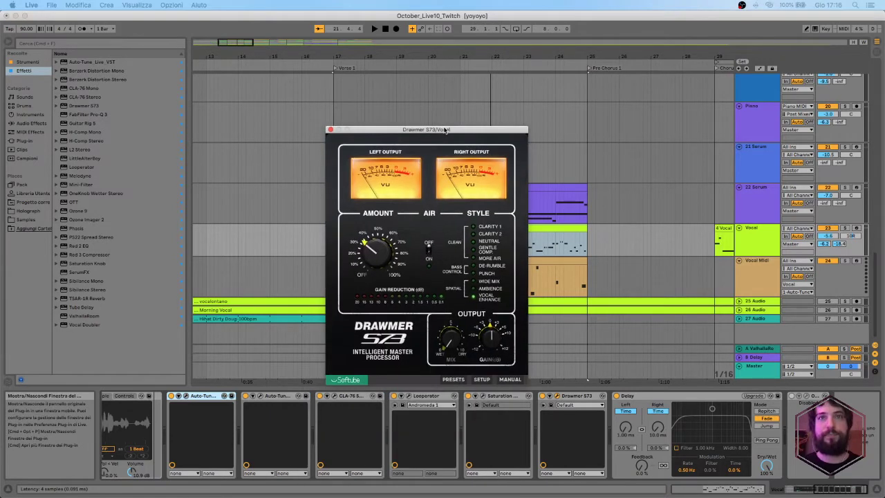
left_click(330, 130)
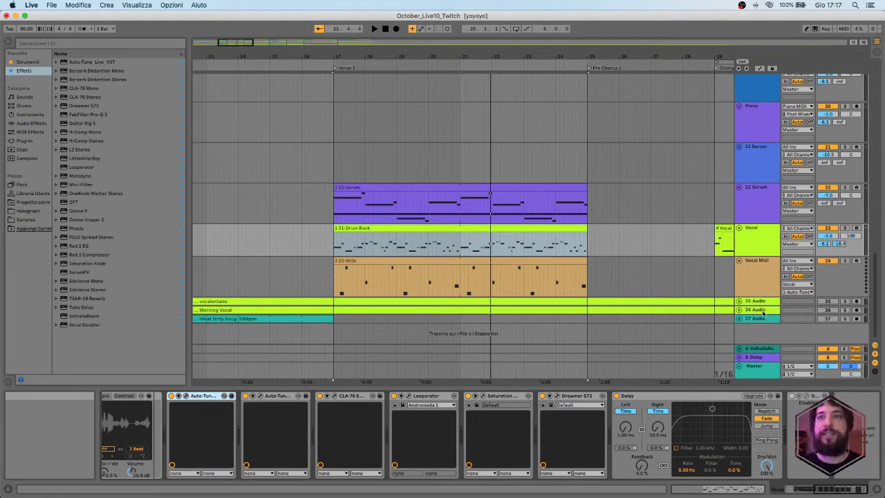
Solo the Vocal track and deactivate its first Auto-Tune and its Looperator.
scroll(421, 428, "left", 10)
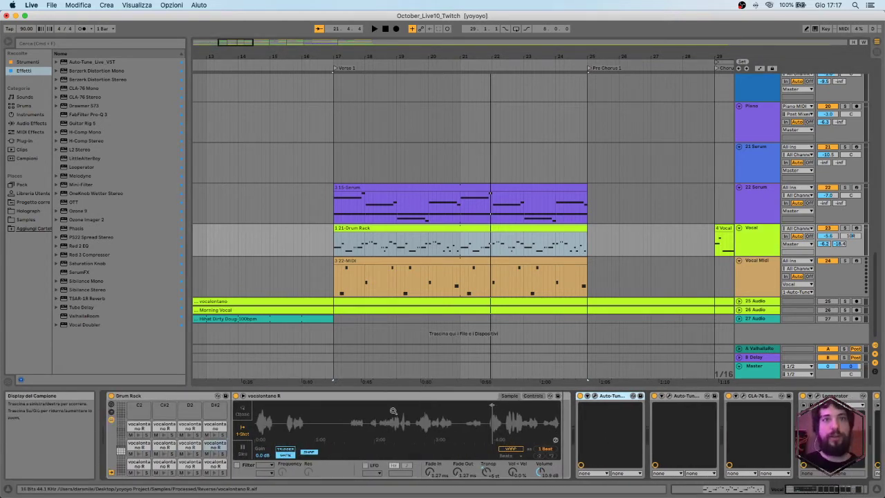
left_click(844, 229)
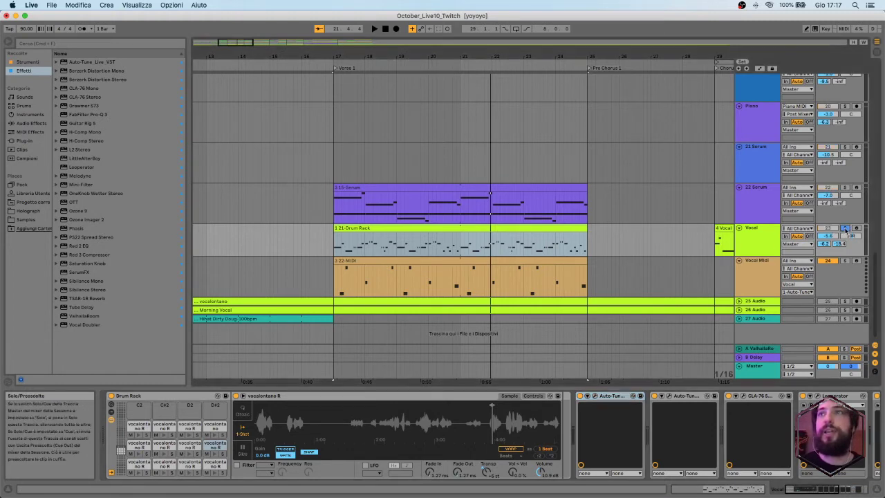
left_click(581, 396)
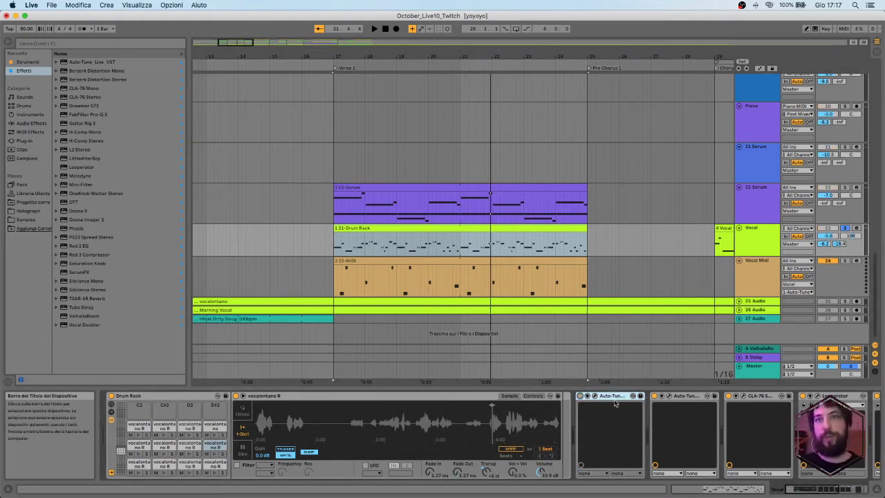
scroll(772, 409, "right", 2)
left_click(765, 396)
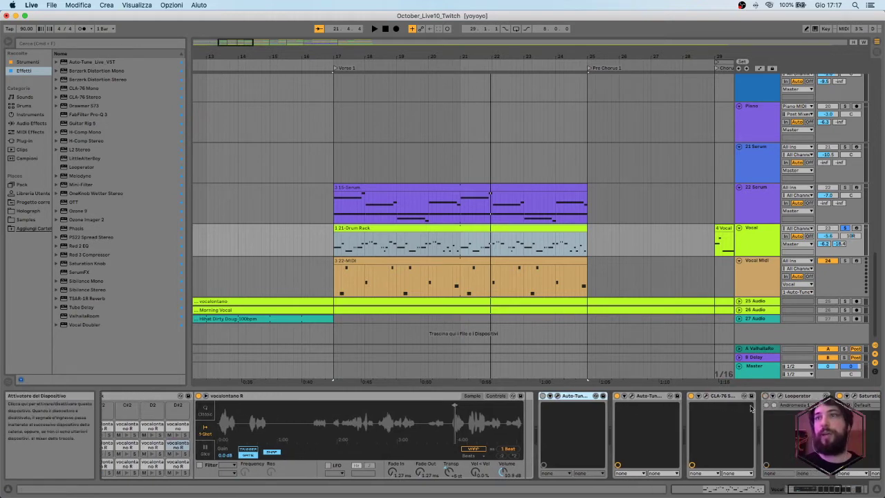
Open the Vocal track's Verse 1 Drum Rack clip in an enlarged note editor and audition its chops from 4.3.1.
left_click(364, 228)
double_click(476, 229)
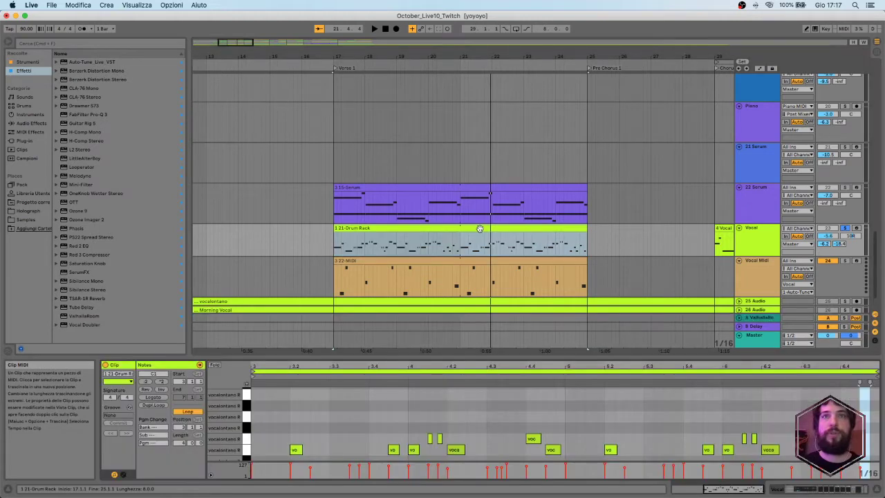
left_click_drag(482, 349, 484, 155)
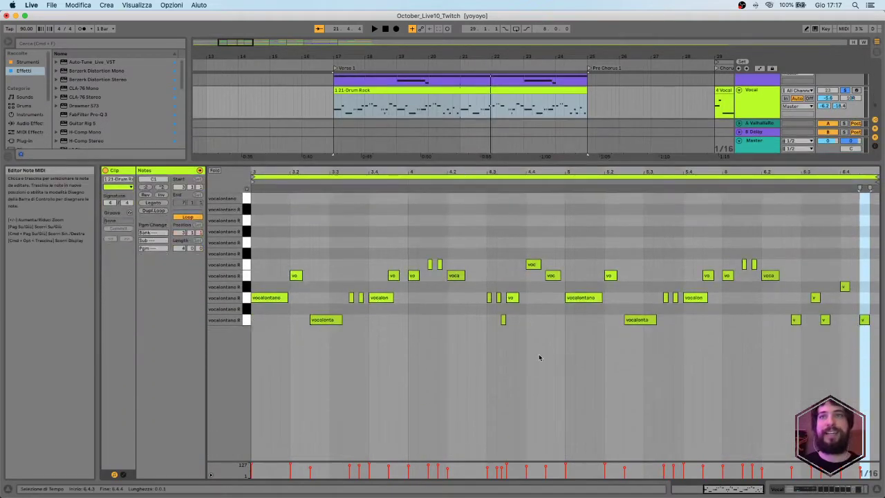
left_click(488, 396)
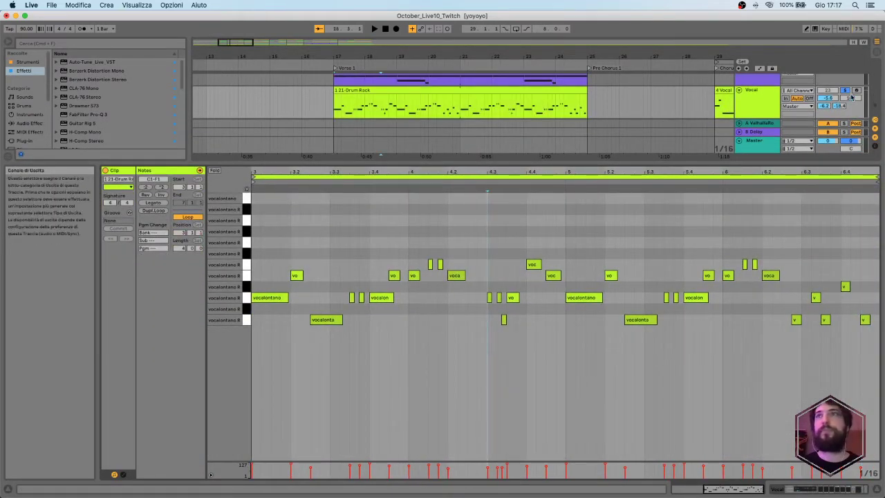
key("space")
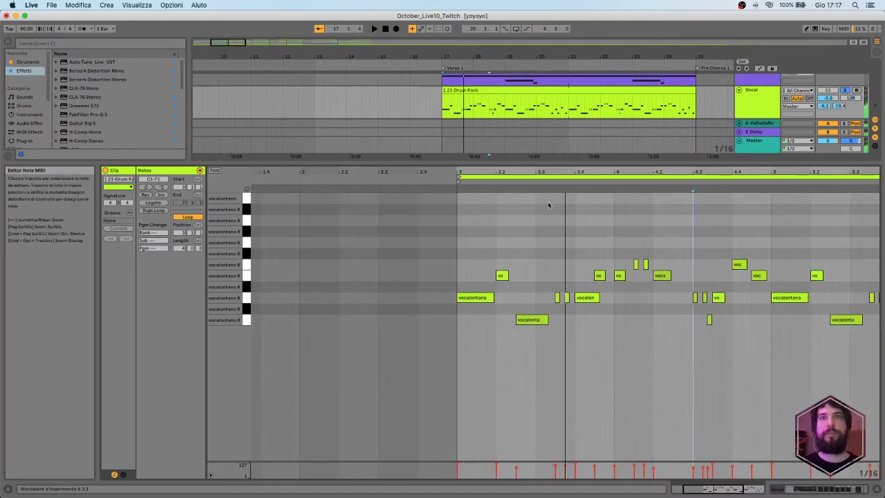
Shrink the note editor, bring back the Vocal track's devices, and reactivate the first Auto-Tune.
left_click_drag(571, 163, 571, 253)
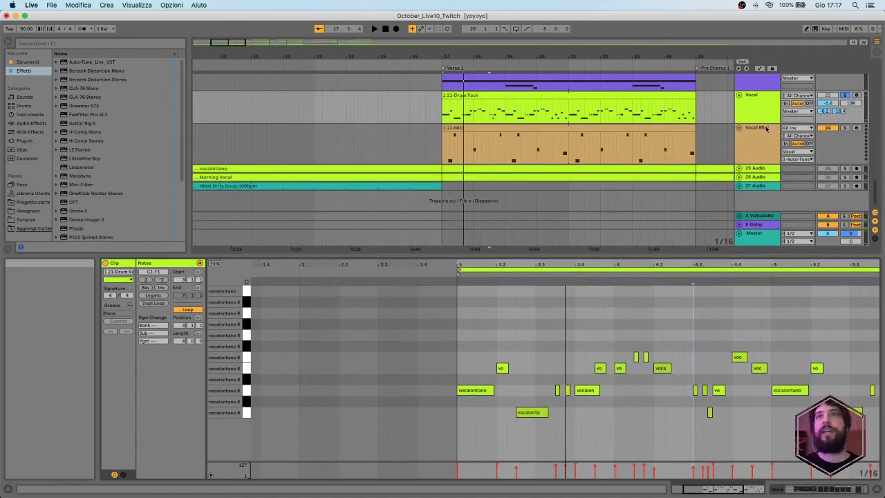
left_click(762, 104)
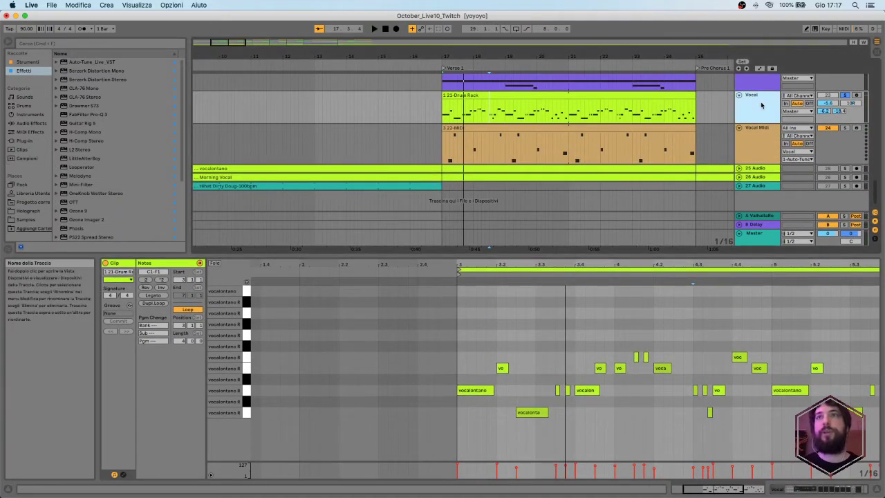
double_click(762, 103)
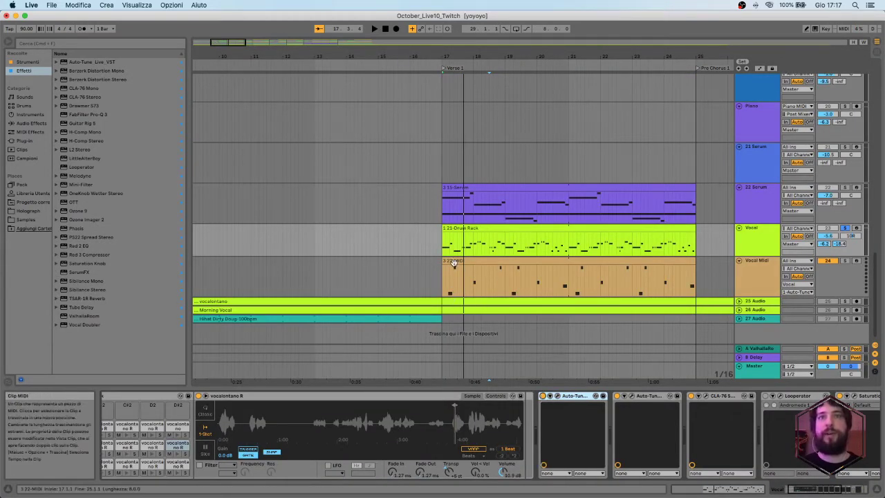
Reopen the Verse 1 Drum Rack clip's notes and play its opening chops from 3.1.1.
double_click(654, 228)
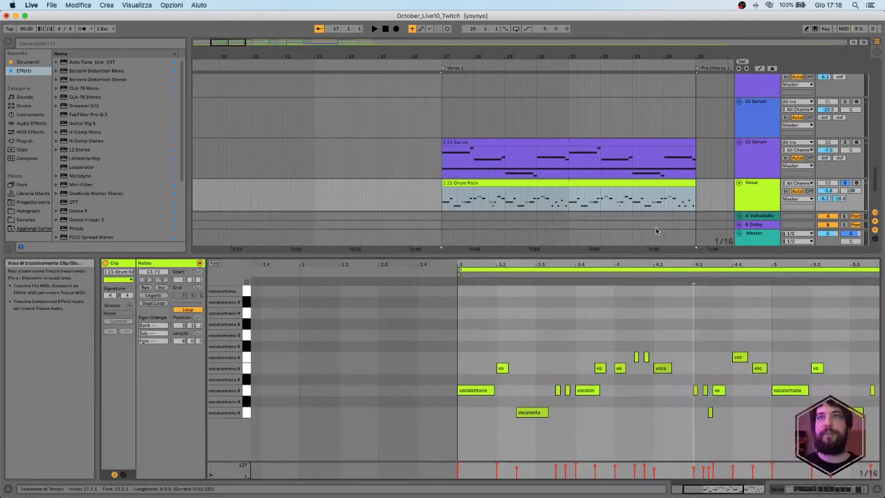
left_click(459, 325)
key("space")
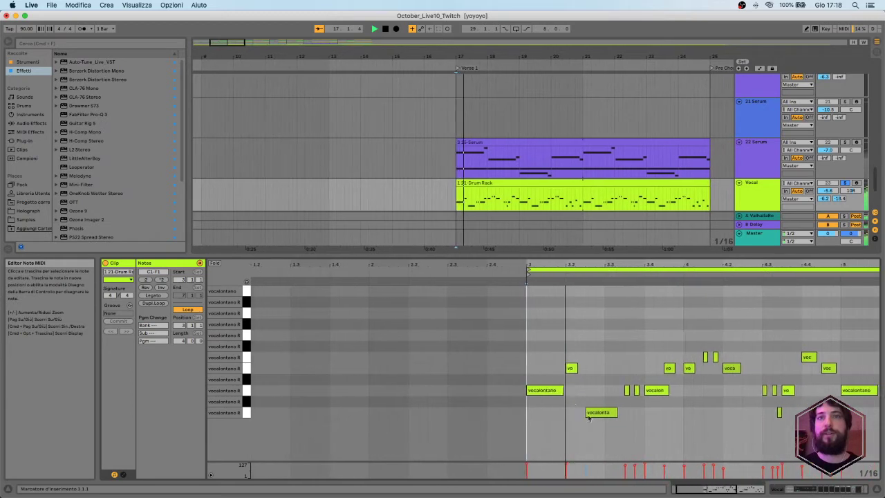
key("space")
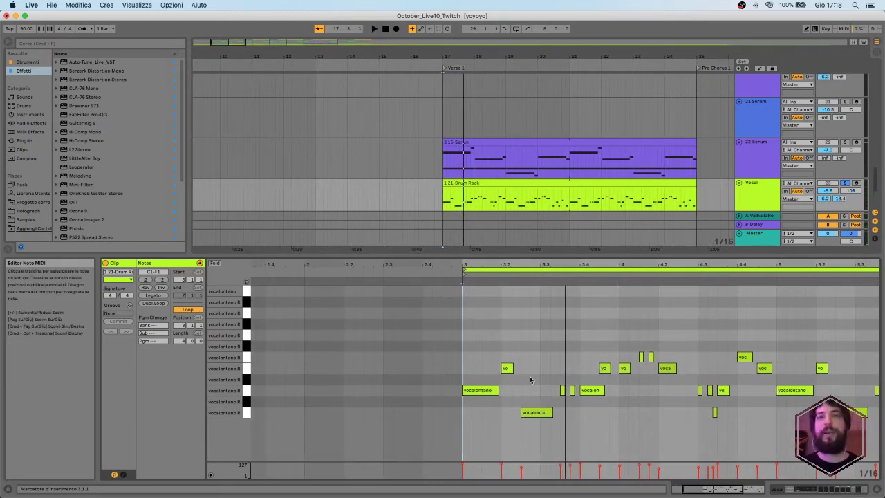
Inspect the Vocal track's first Auto-Tune Live settings while playing the start of Verse 1, and close the plug-in window.
left_click(770, 192)
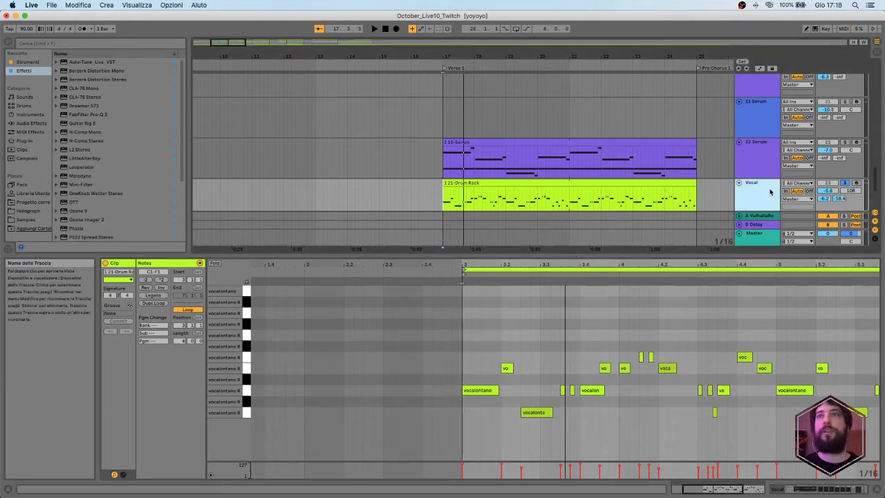
double_click(771, 193)
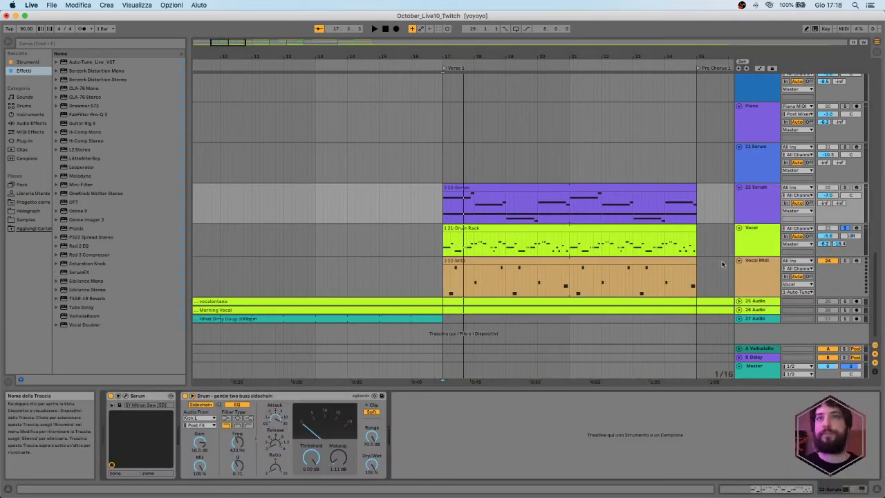
left_click(767, 237)
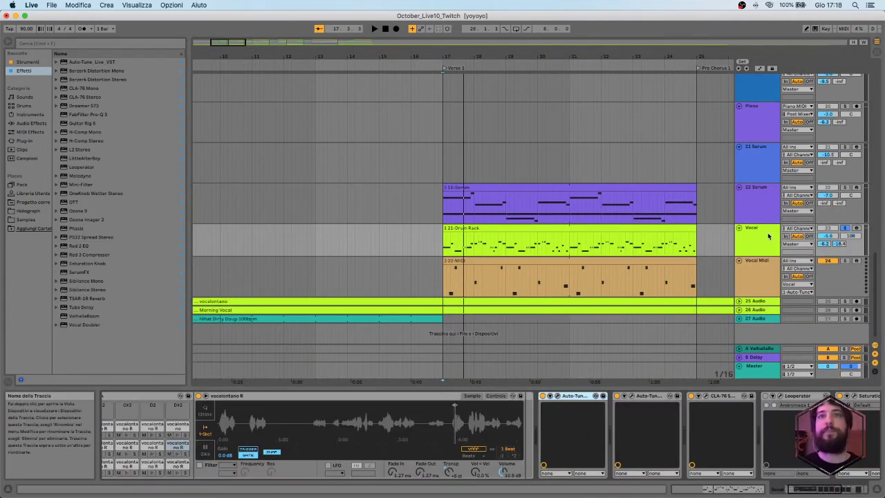
left_click(556, 396)
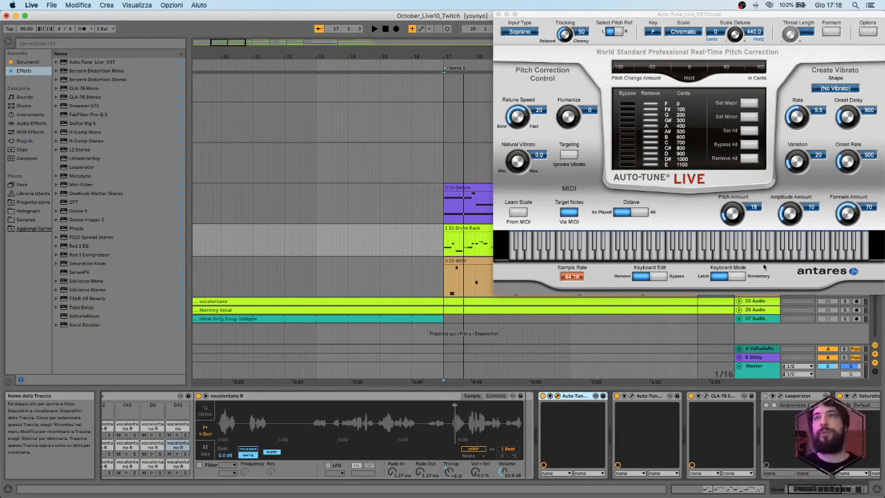
key("space")
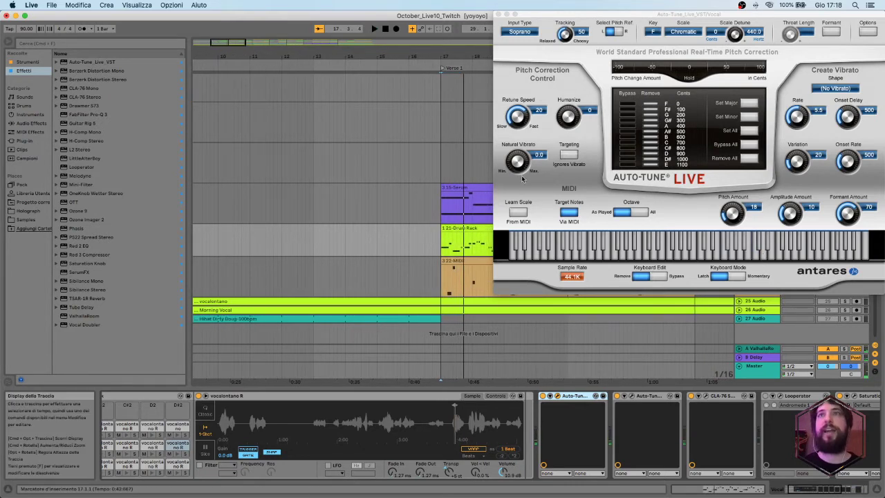
left_click(498, 15)
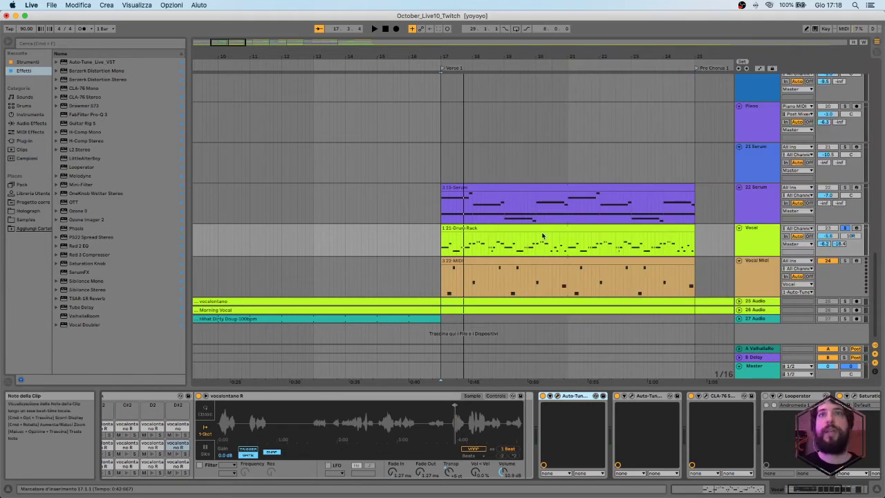
Play the Vocal track's Verse 1 section with the Drum Rack clip's notes displayed.
scroll(544, 263, "right", 5)
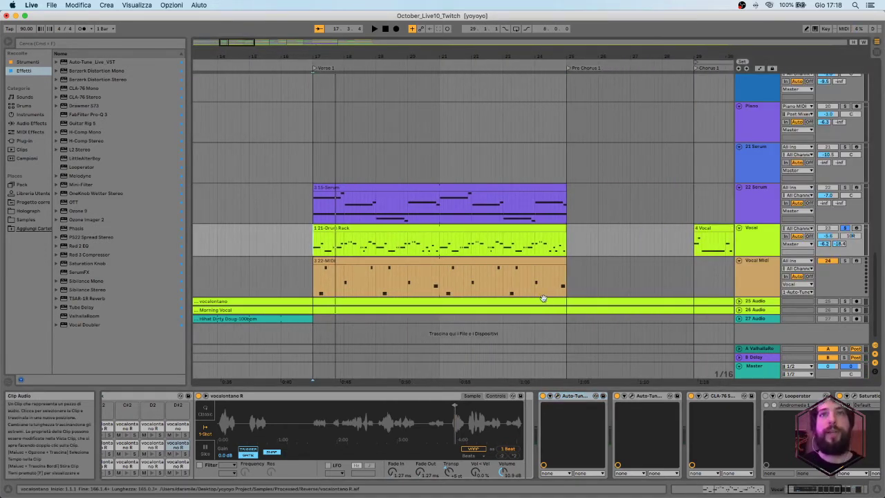
scroll(546, 298, "right", 2)
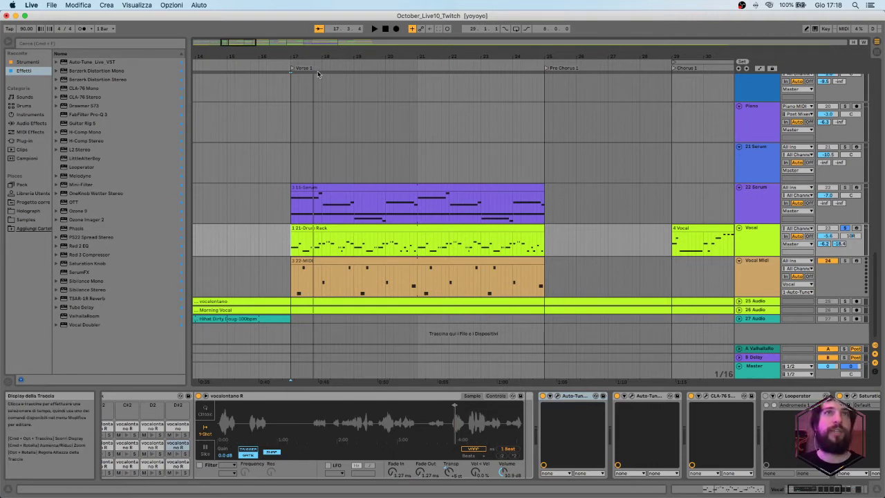
key("space")
double_click(480, 228)
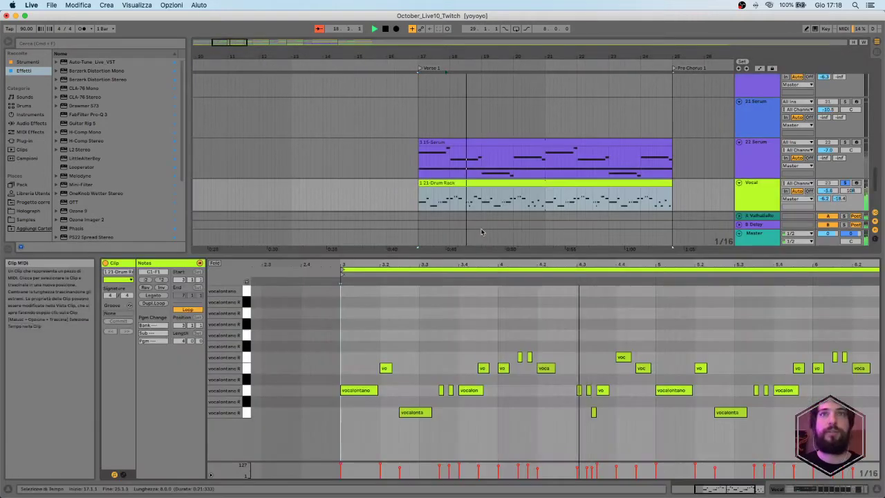
scroll(549, 286, "left", 3)
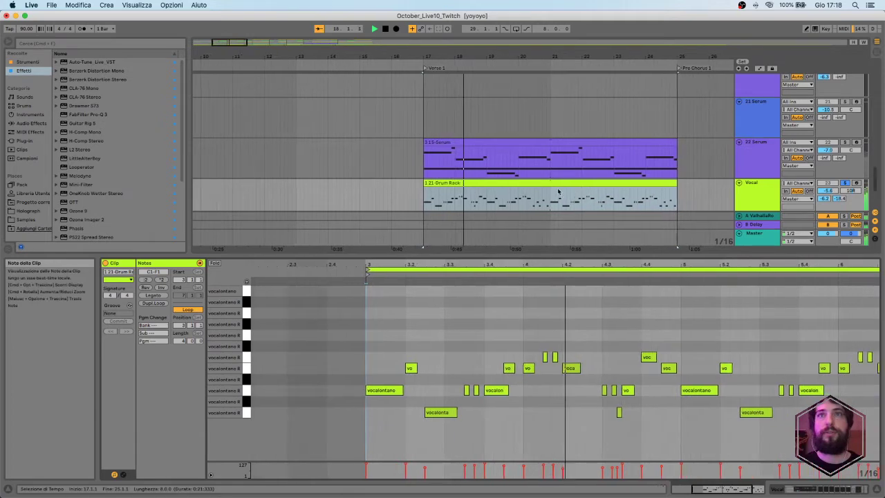
scroll(463, 175, "down", 3)
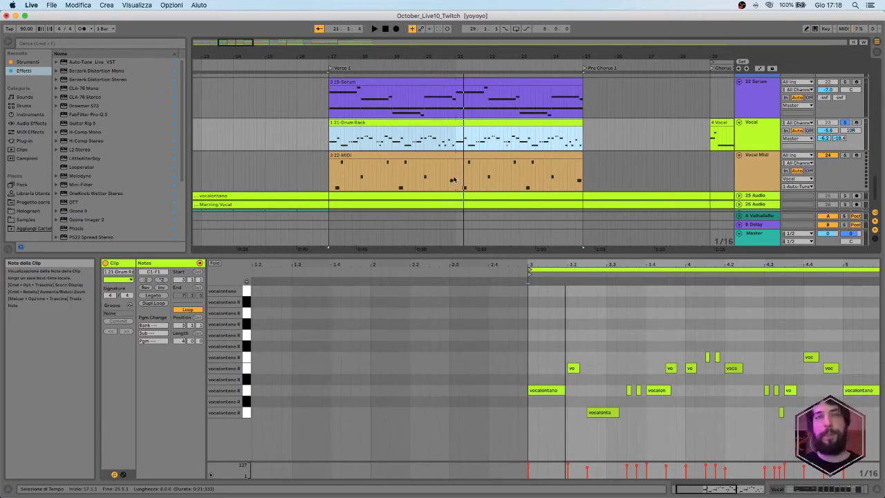
Show the Vocal track's devices again and examine the Looperator step pattern, closing its window.
double_click(738, 175)
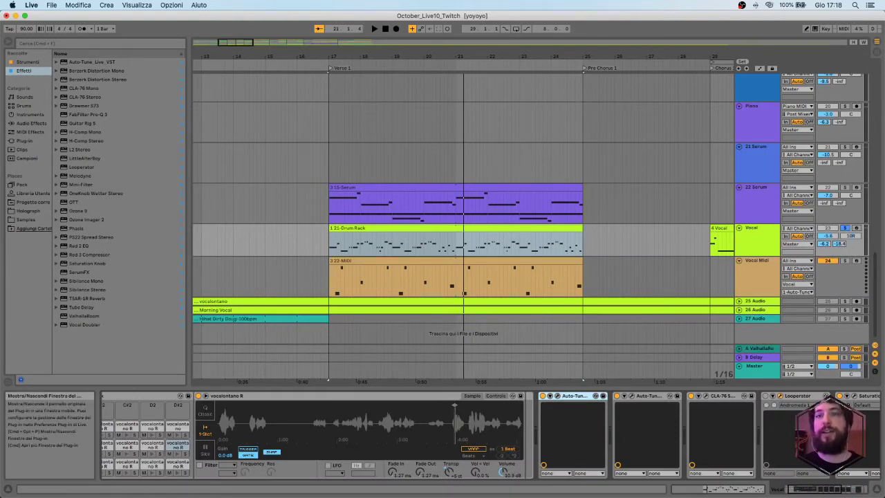
left_click(771, 395)
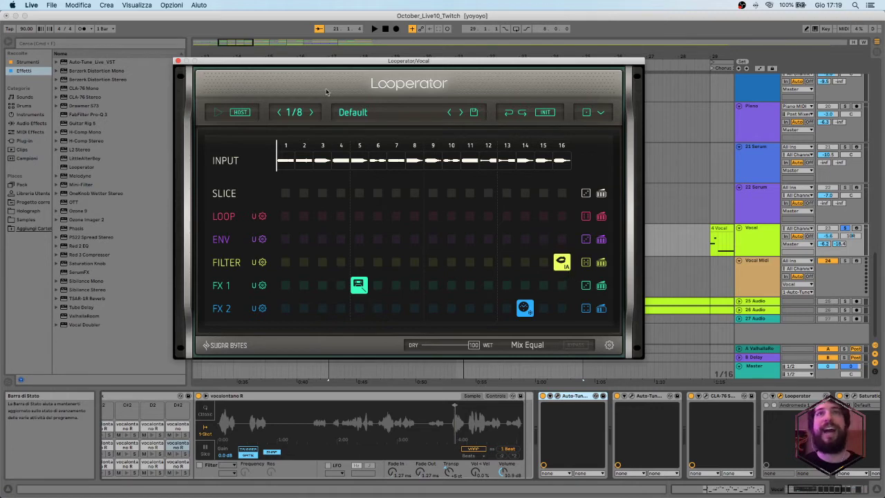
left_click(178, 60)
Reactivate Looperator and play the Verse 1 Drum Rack clip while watching its effect steps, closing the plug-in and stopping playback.
left_click(403, 230)
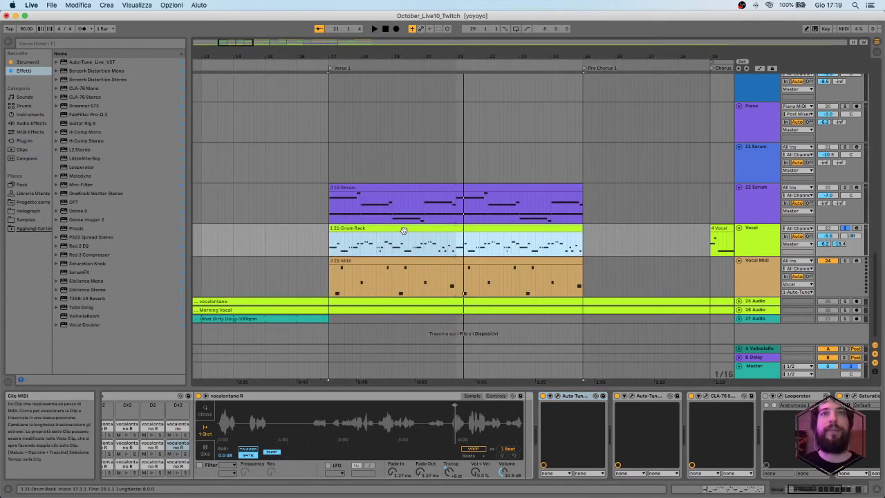
key("space")
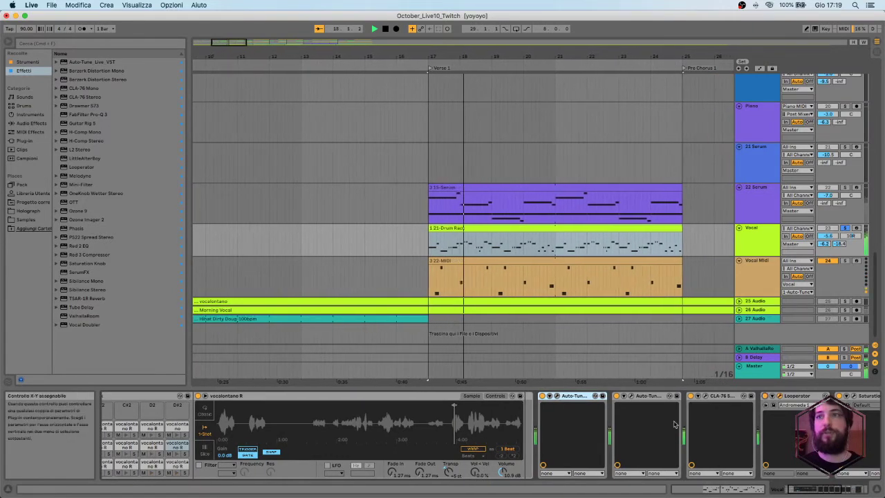
left_click(771, 395)
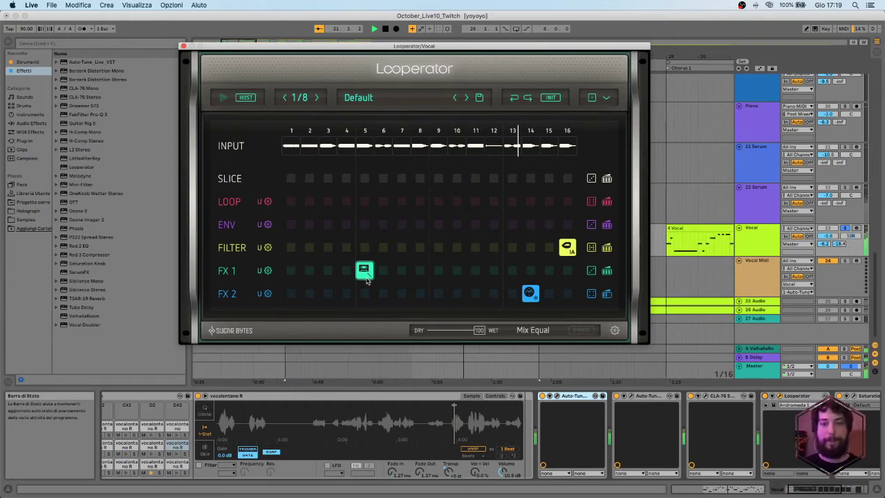
left_click(184, 47)
key("space")
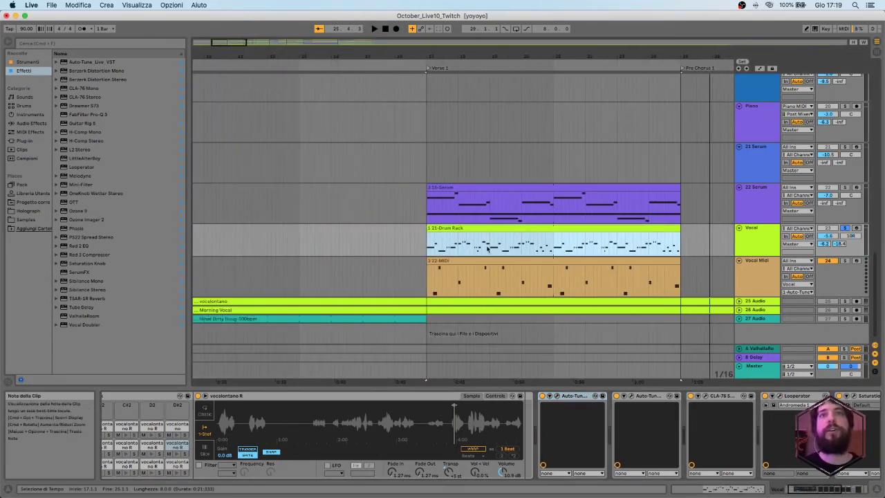
Compare the Vocal track's Verse 1 and Chorus 1 clips in the arrangement, selecting the Chorus 1 clip.
scroll(487, 247, "right", 10)
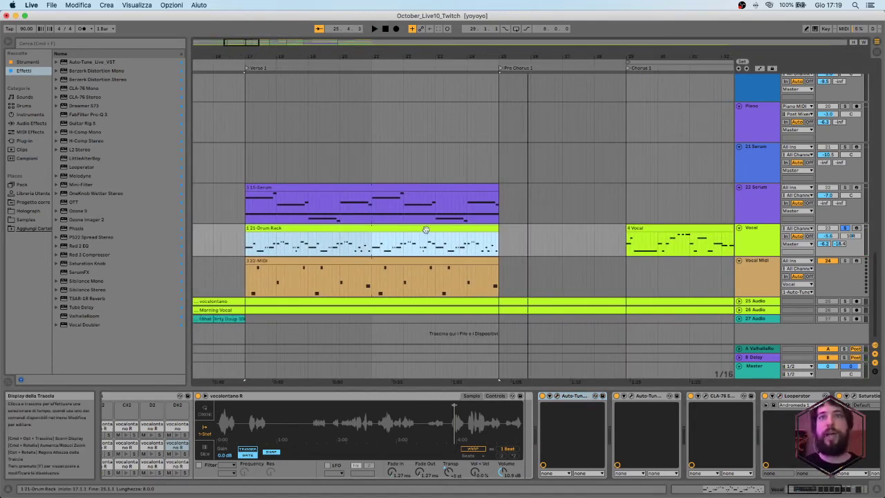
scroll(425, 235, "right", 10)
scroll(338, 255, "left", 15)
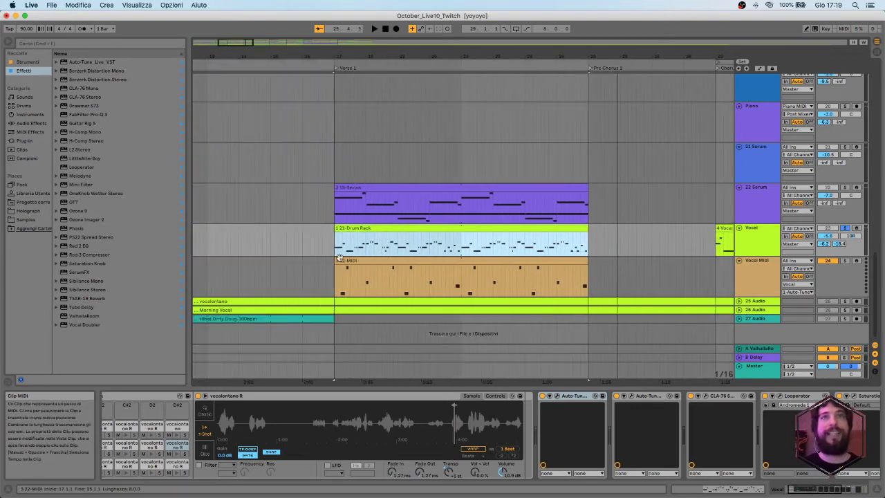
scroll(338, 257, "right", 10)
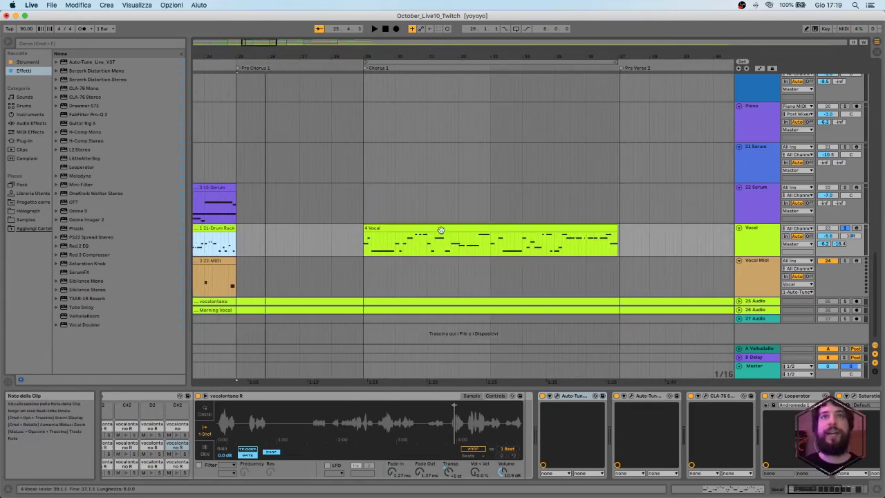
left_click(440, 229)
scroll(333, 264, "left", 8)
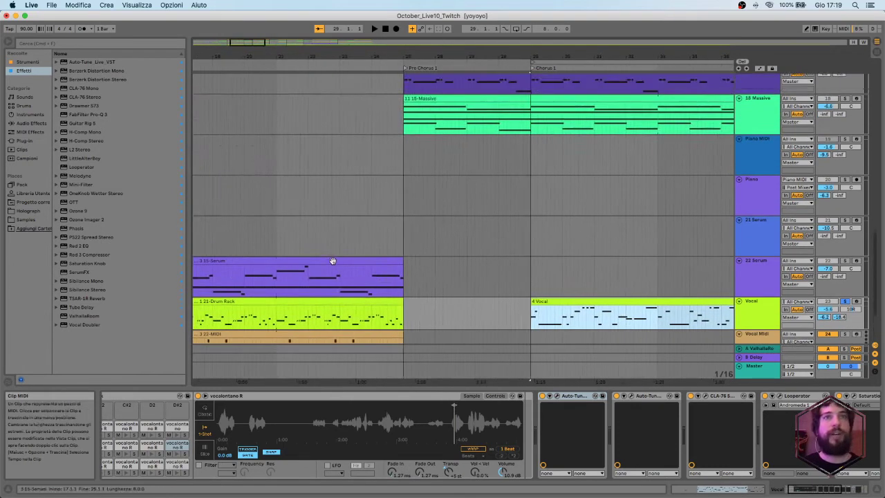
Display the notes of the Vocal track's Chorus 1 clip and examine its chopped vocal pattern from bar 5 to 13.
scroll(574, 297, "right", 4)
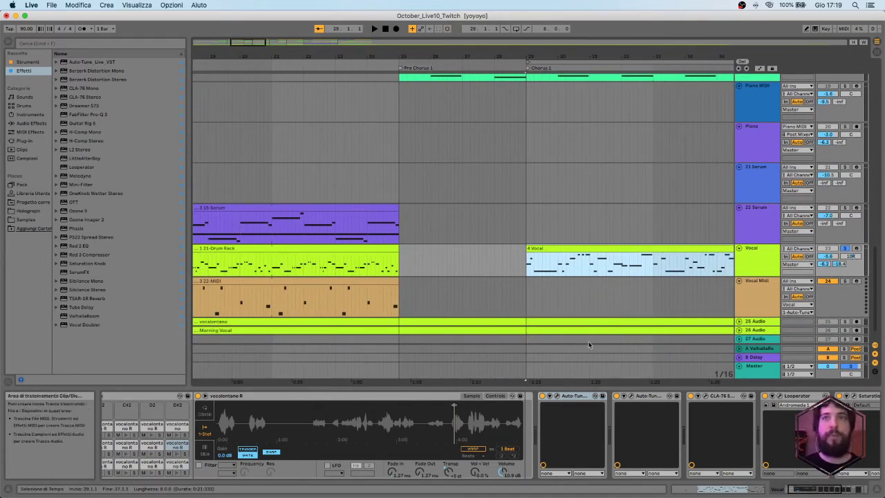
scroll(468, 245, "right", 6)
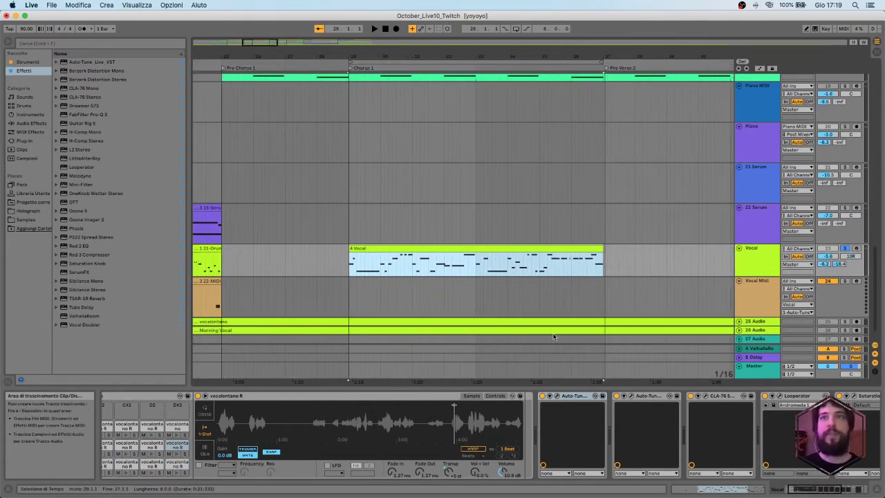
double_click(467, 248)
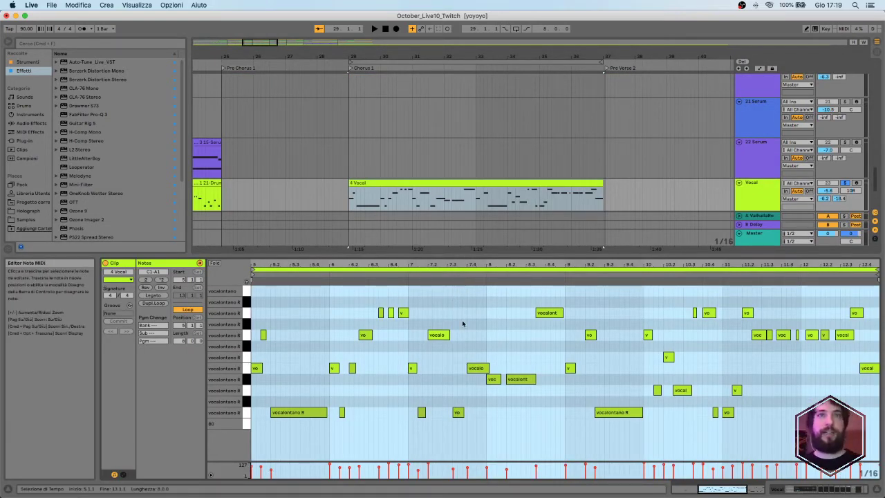
scroll(463, 323, "left", 2)
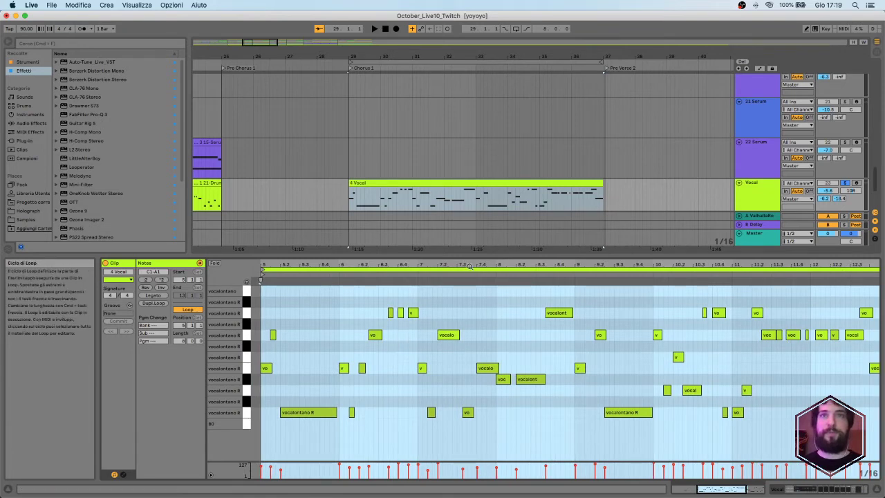
double_click(467, 267)
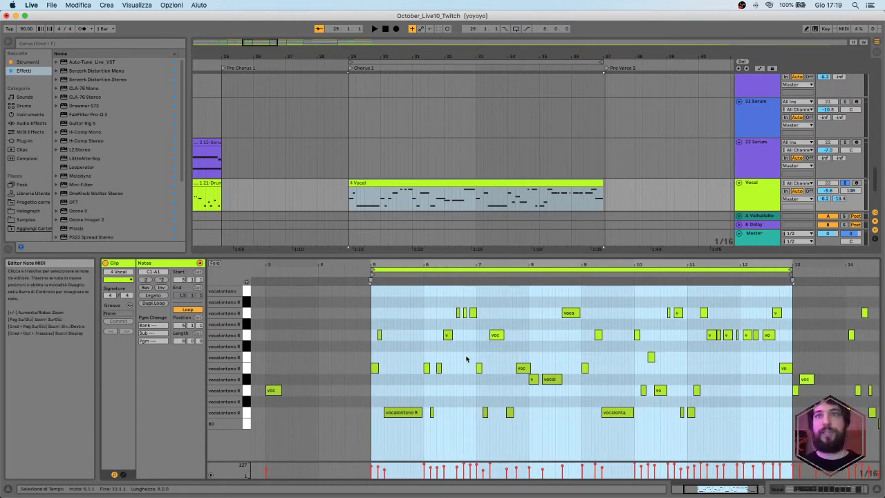
scroll(394, 304, "left", 3)
scroll(484, 308, "right", 3)
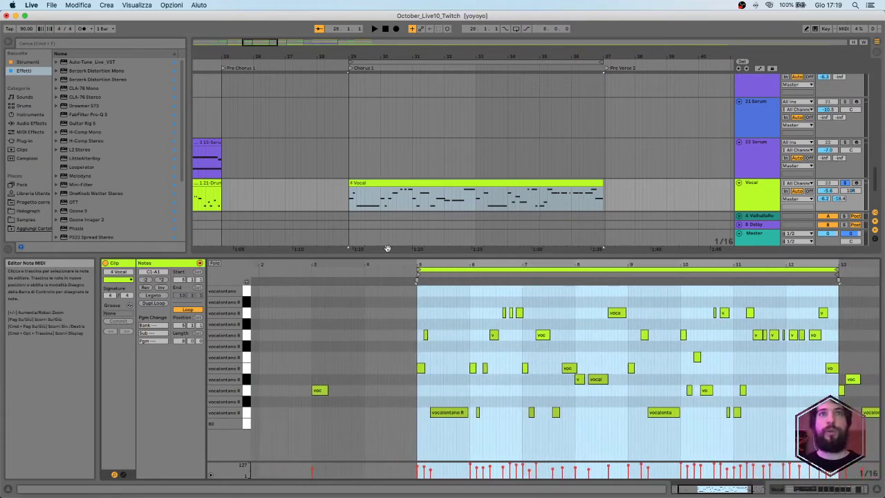
Play the Chorus 1 Vocal clip while showing the track's devices and watching the Looperator steps, closing the plug-in window.
key("space")
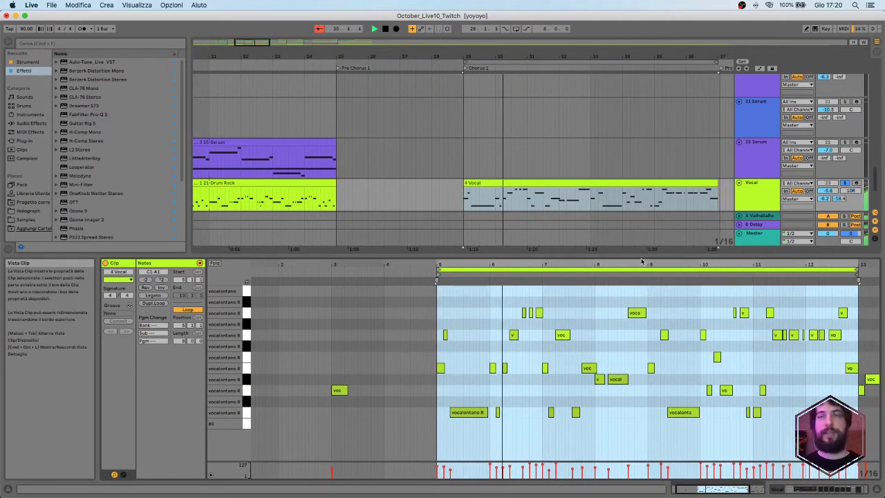
double_click(765, 191)
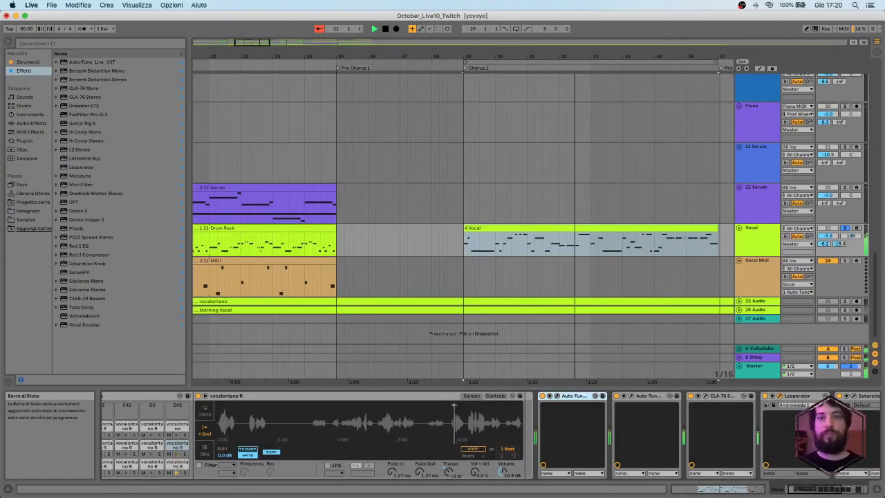
left_click(773, 396)
left_click_drag(483, 204, 465, 97)
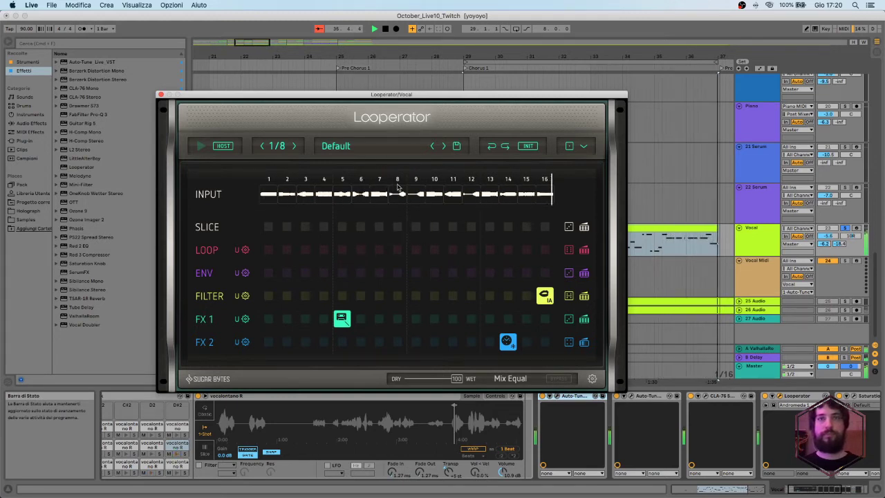
left_click(161, 95)
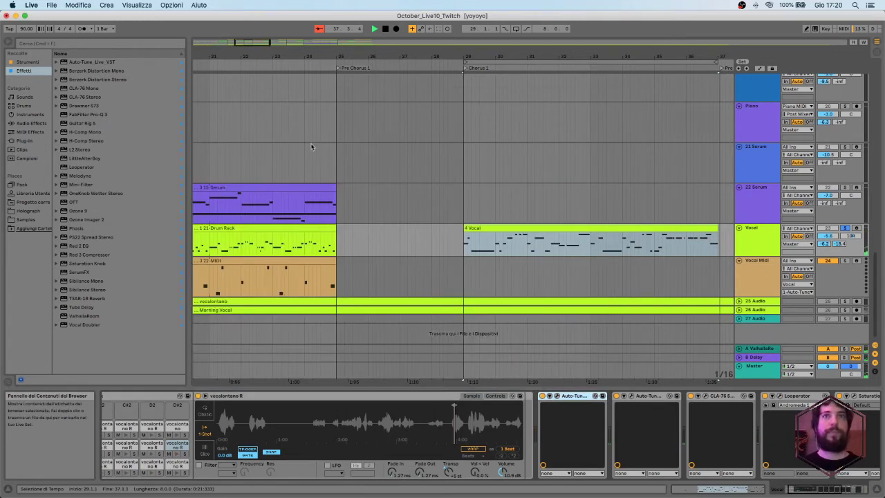
Stop playback and examine how the Vocal and synth clips are laid out across the arrangement from the Intro to Pre Chorus 2.
left_click_drag(549, 57, 451, 59)
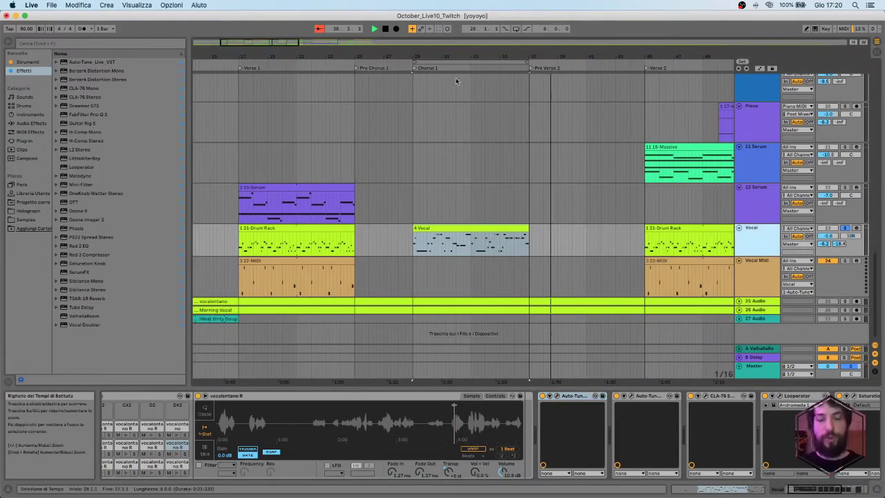
scroll(532, 241, "right", 8)
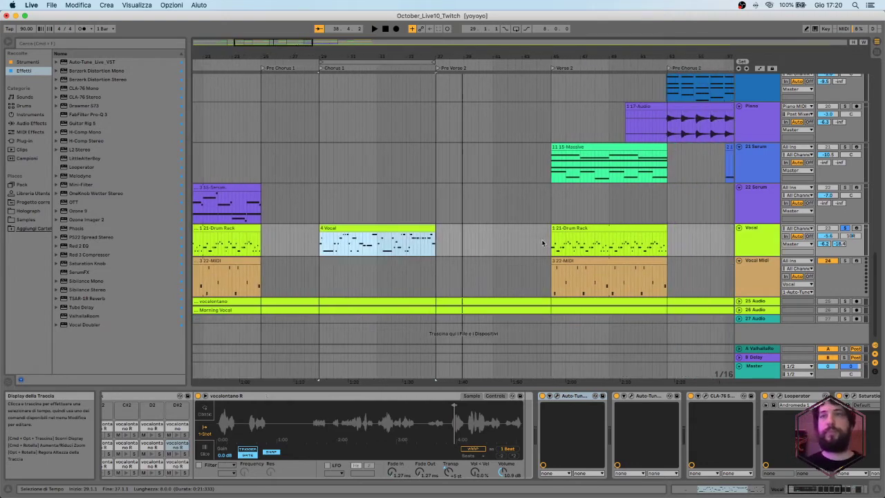
scroll(545, 240, "right", 6)
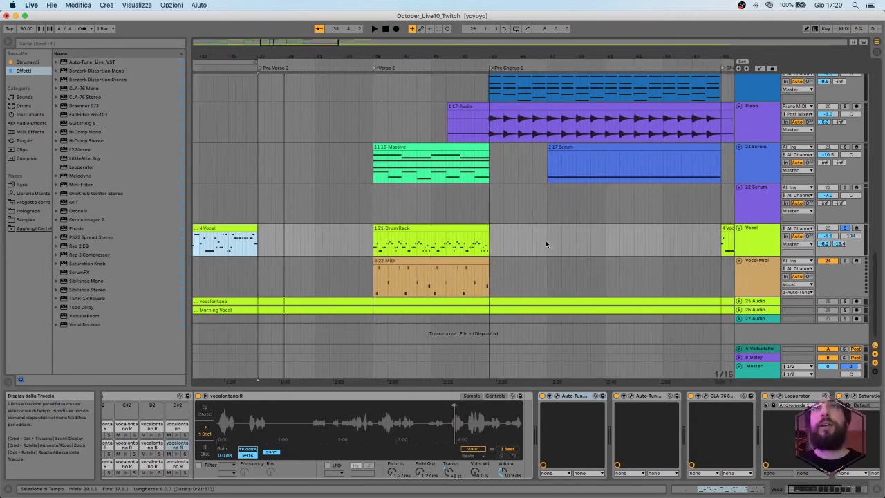
scroll(365, 236, "left", 11)
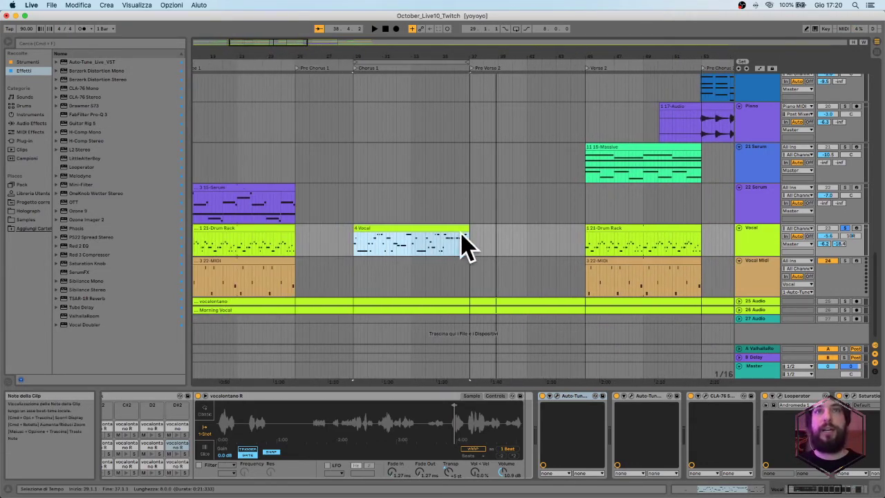
scroll(465, 243, "right", 10)
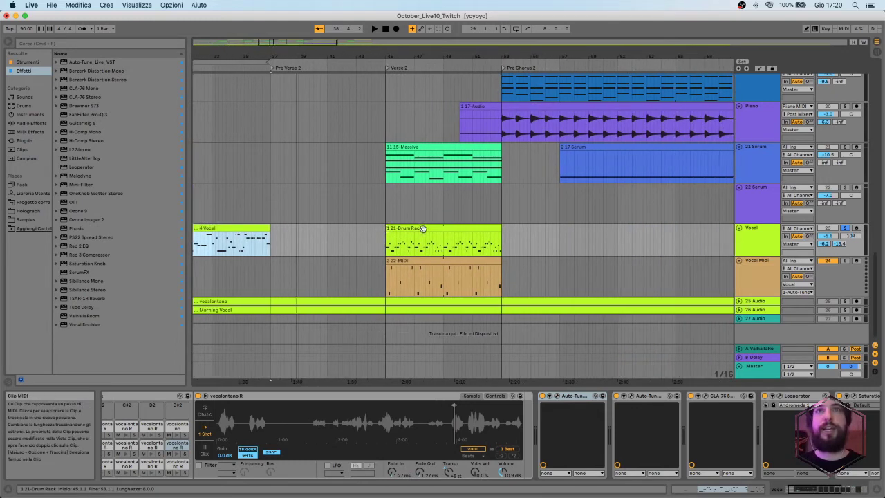
scroll(423, 228, "left", 20)
scroll(449, 209, "up", 5)
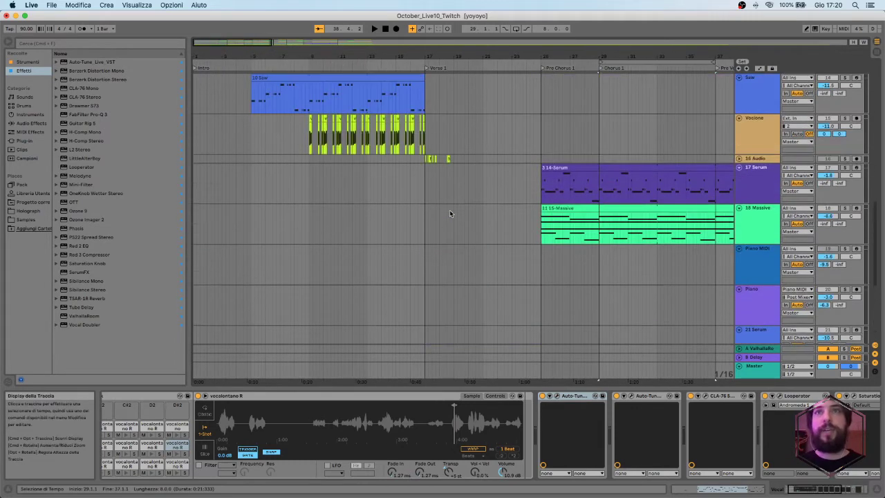
scroll(577, 198, "right", 5)
scroll(526, 201, "right", 2)
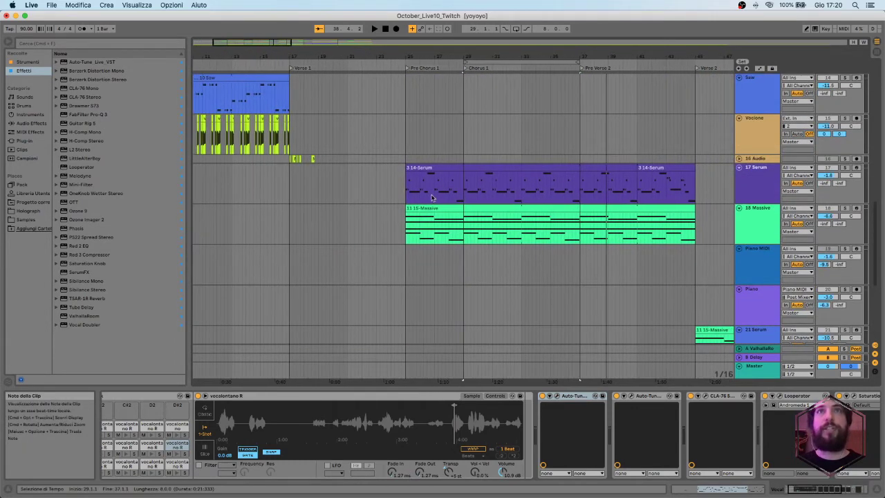
Take the Vocal track out of solo and play the full mix from the start of Verse 1, viewing drums down to vocals.
scroll(622, 194, "down", 6)
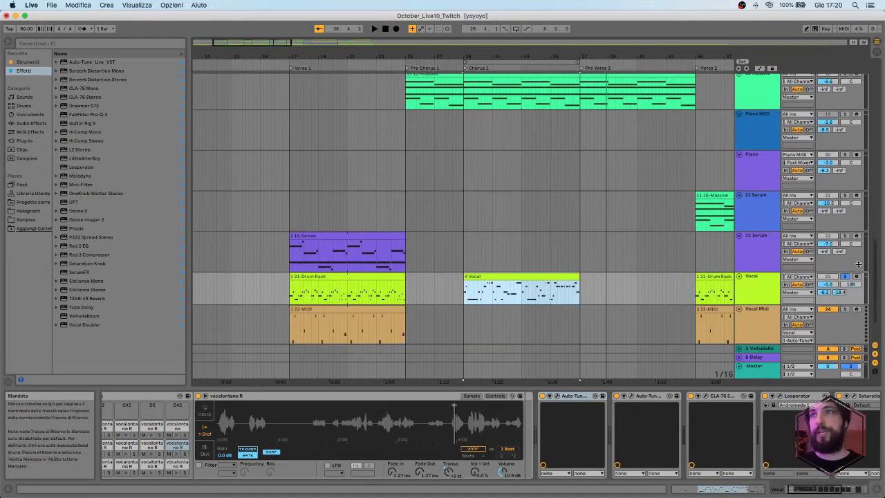
scroll(507, 162, "up", 4)
scroll(507, 162, "up", 4)
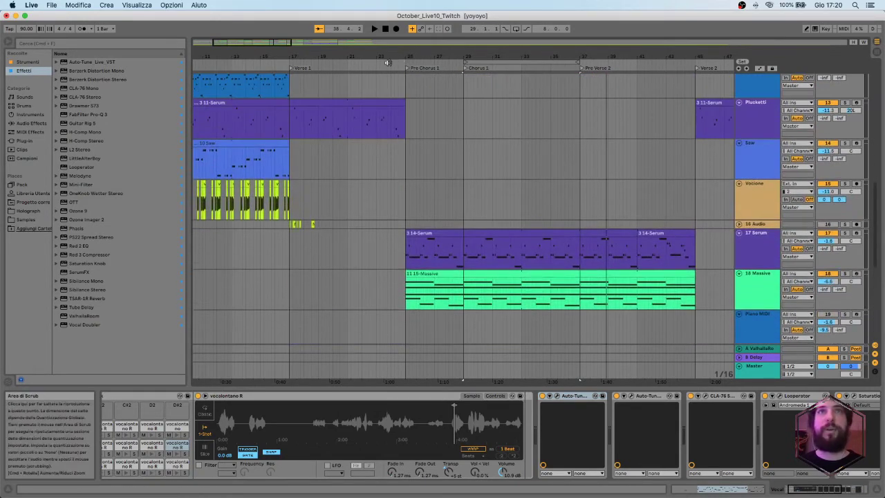
left_click(286, 67)
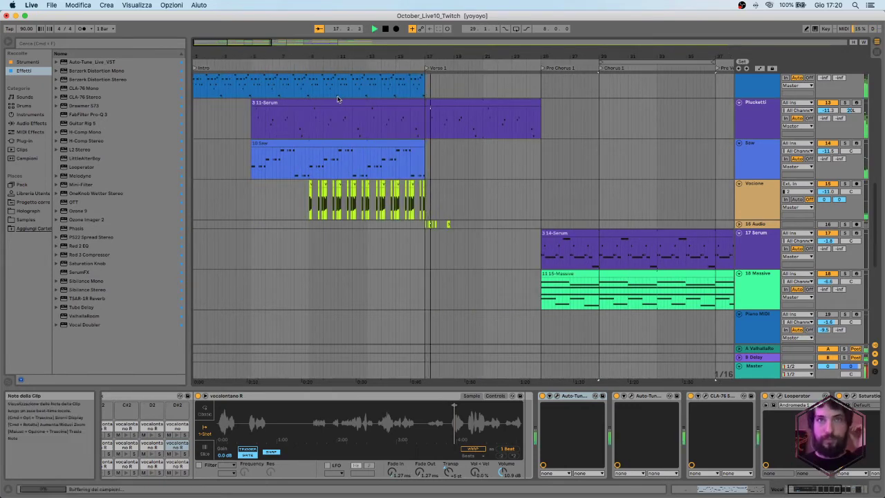
scroll(497, 181, "up", 10)
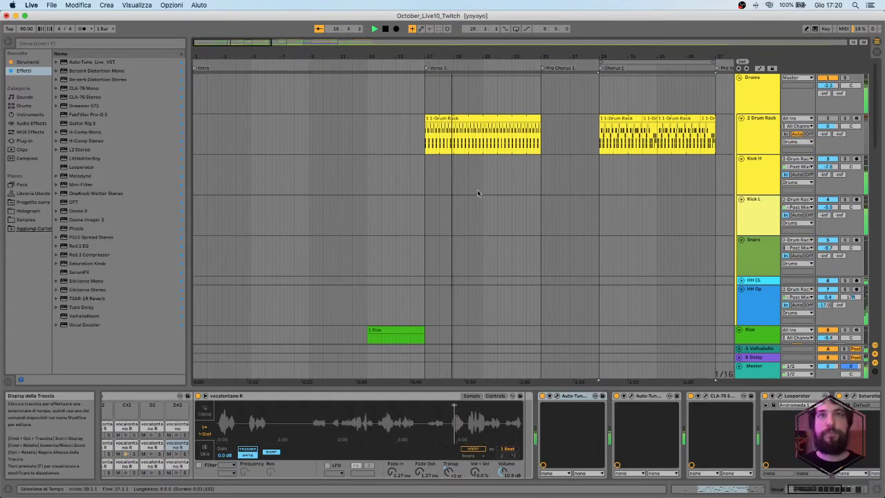
scroll(475, 192, "down", 4)
scroll(475, 193, "down", 15)
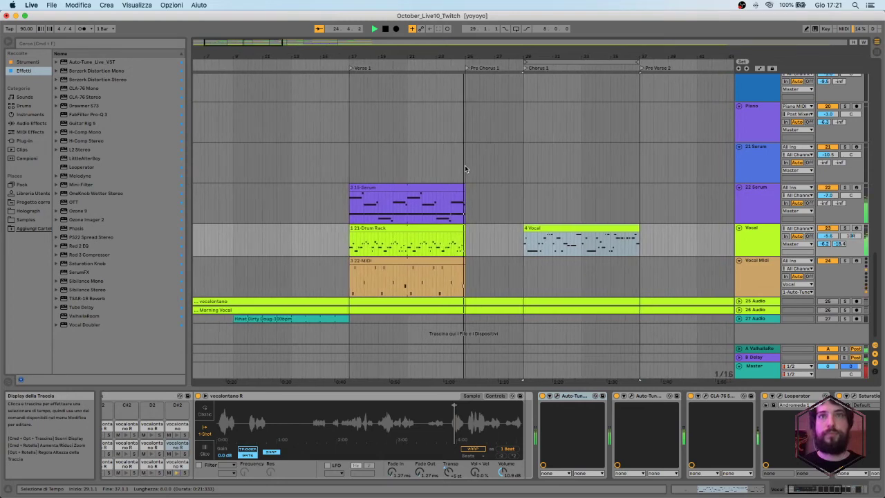
Follow the full mix through Pre Chorus 1 and Chorus 1, viewing the Serum, Massive, bass and Vocal clips.
scroll(477, 173, "up", 5)
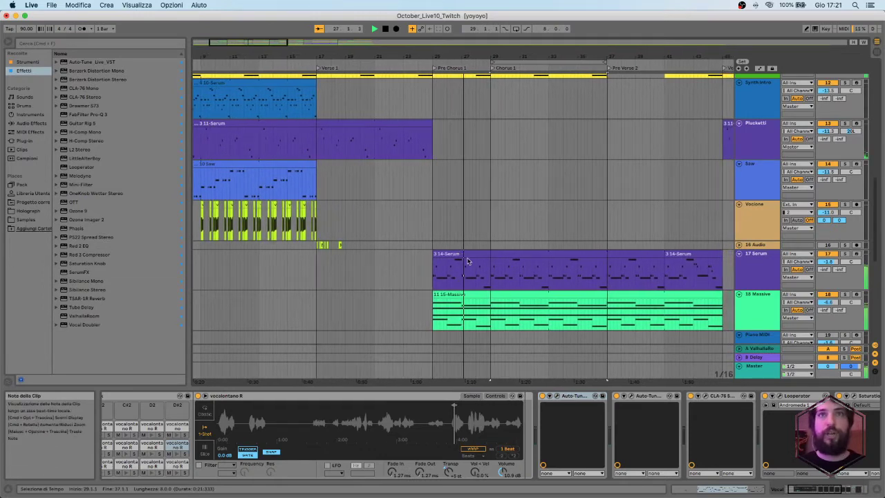
scroll(456, 270, "down", 4)
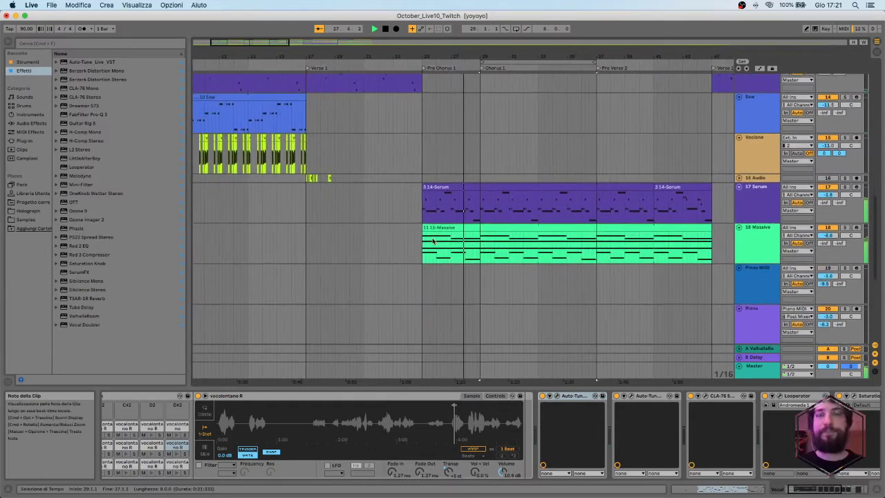
scroll(431, 243, "up", 10)
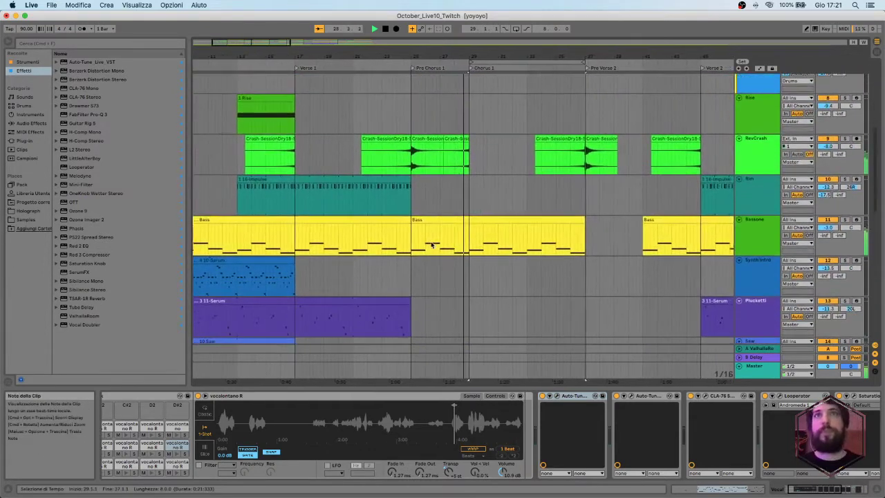
scroll(431, 243, "down", 15)
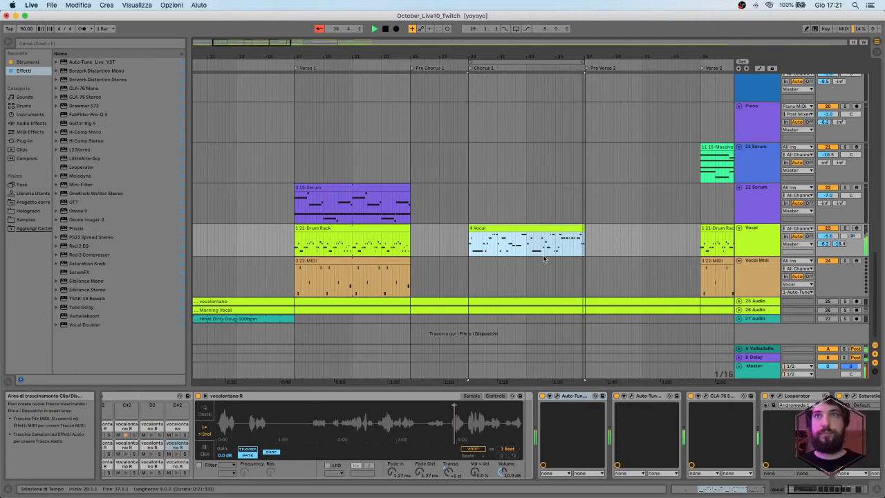
Stop playback at the end of Chorus 1 and inspect the settings of the Vocal track's second Auto-Tune, closing its window.
key("space")
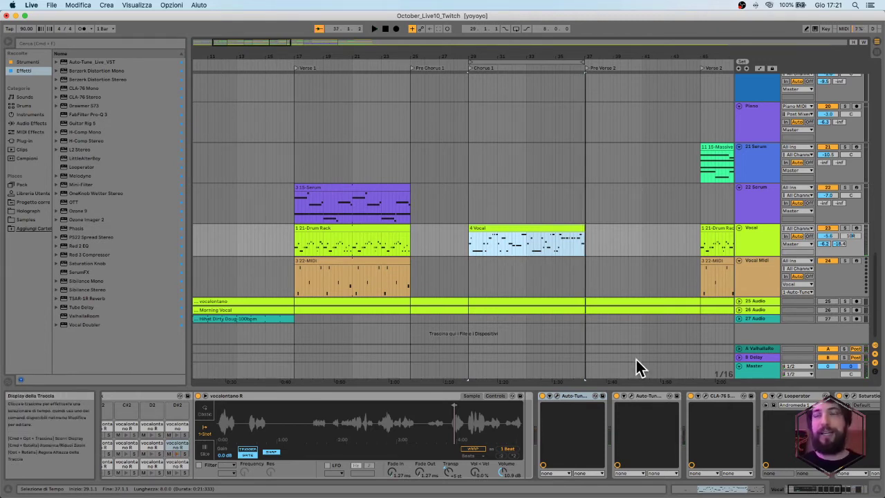
left_click(632, 396)
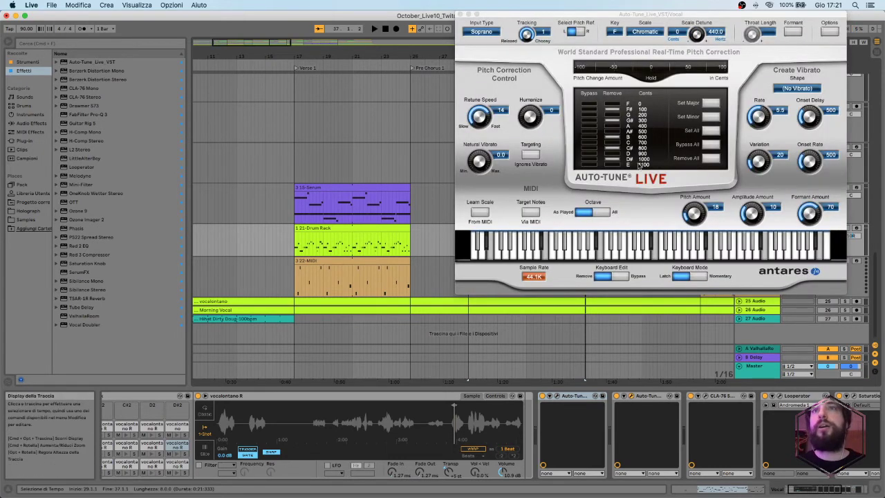
left_click(461, 15)
Examine which tracks have clips in Chorus 1, from the Drums group down to the Vocal and audio tracks.
scroll(567, 174, "up", 10)
scroll(568, 174, "down", 10)
scroll(570, 178, "up", 1)
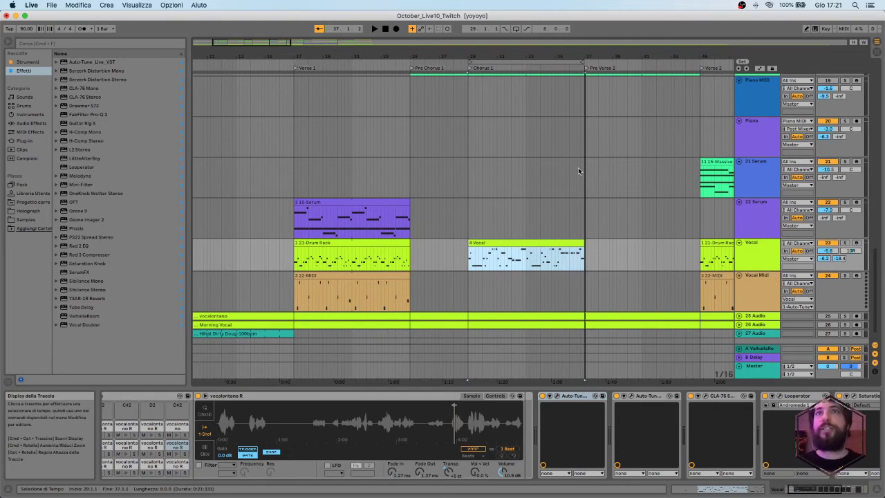
scroll(578, 168, "up", 8)
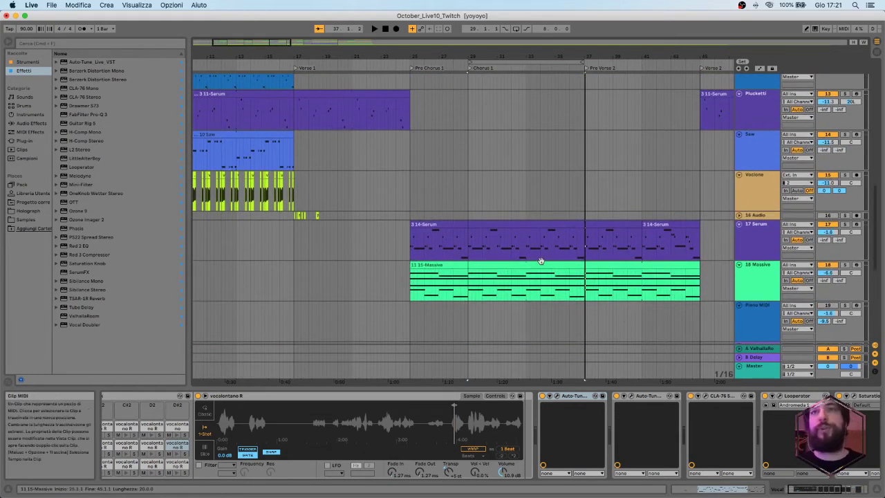
scroll(567, 245, "up", 3)
scroll(566, 244, "down", 10)
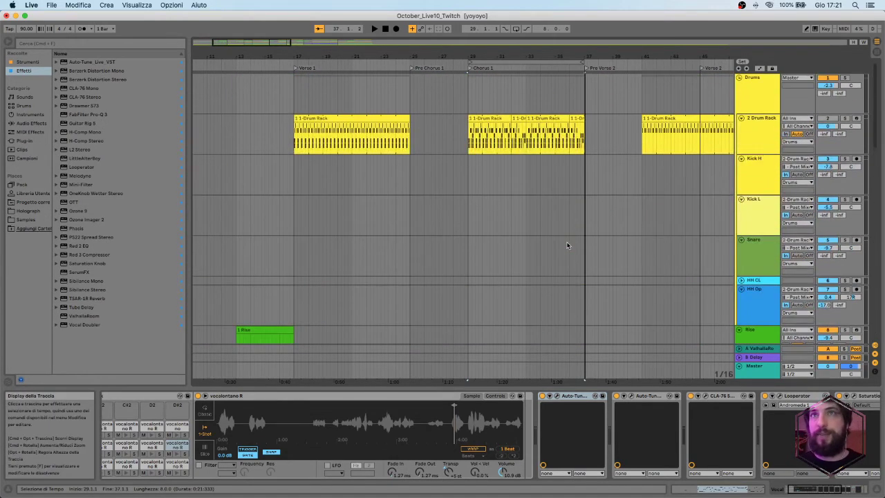
scroll(587, 250, "up", 10)
scroll(597, 257, "down", 6)
scroll(596, 259, "down", 3)
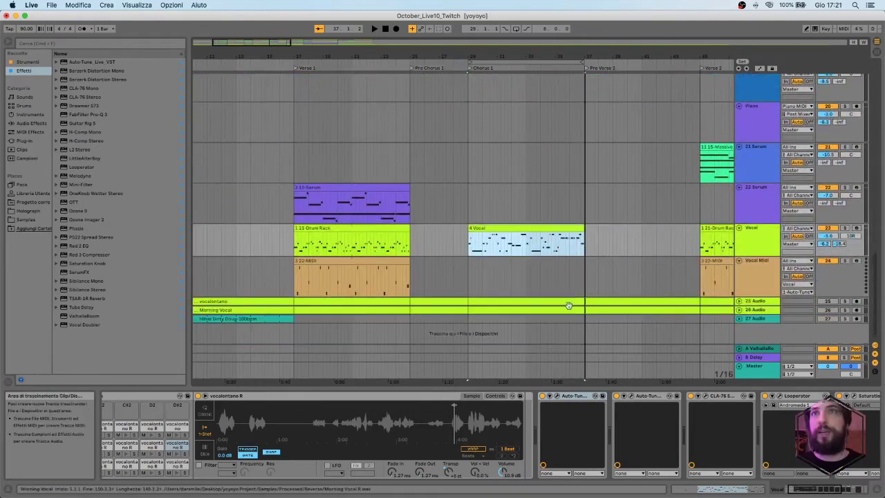
Play the full mix from just before the end of Chorus 1 into Pre Verse 2, viewing the 17 Serum and 18 Massive clips.
scroll(608, 255, "up", 8)
scroll(621, 250, "right", 5)
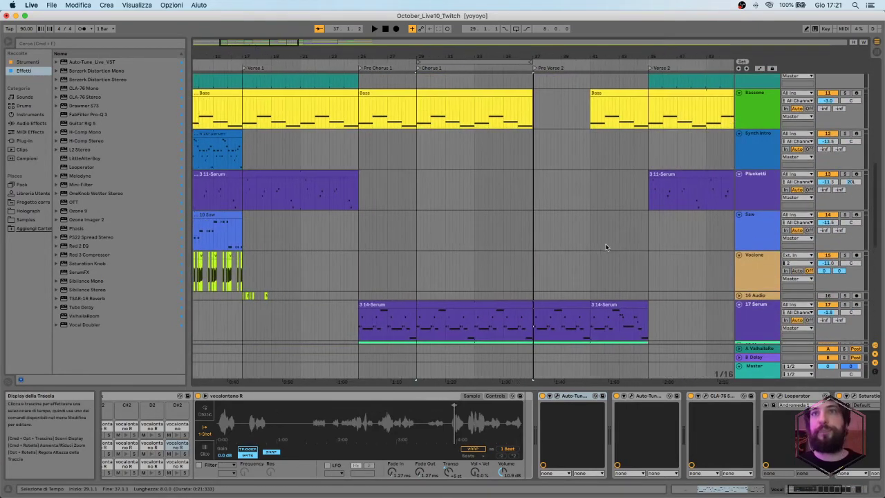
scroll(566, 257, "down", 8)
scroll(557, 257, "down", 2)
scroll(484, 207, "up", 8)
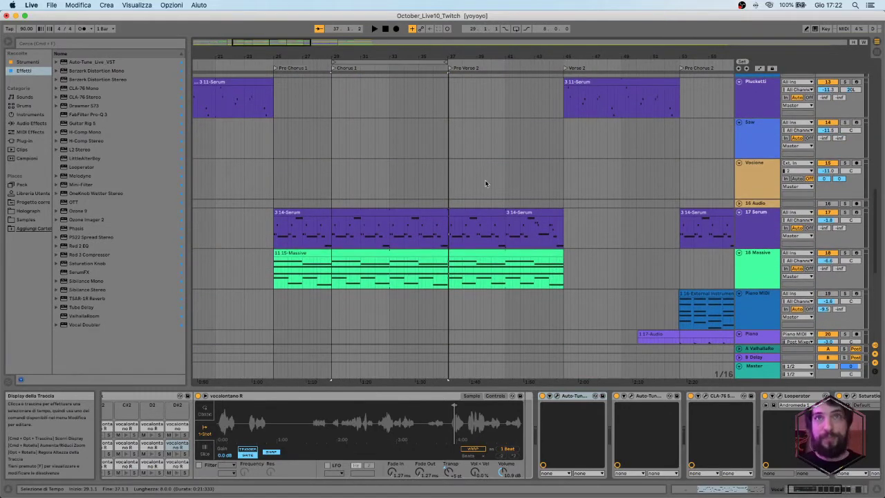
left_click(436, 68)
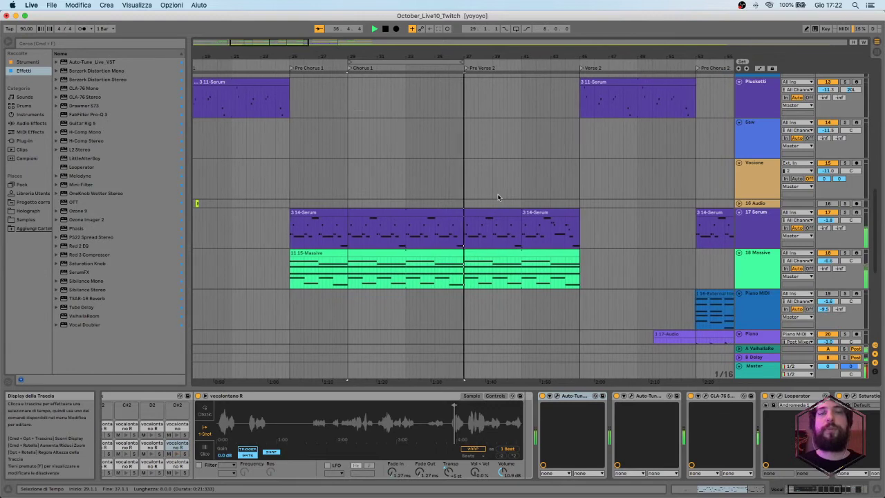
scroll(497, 252, "down", 1)
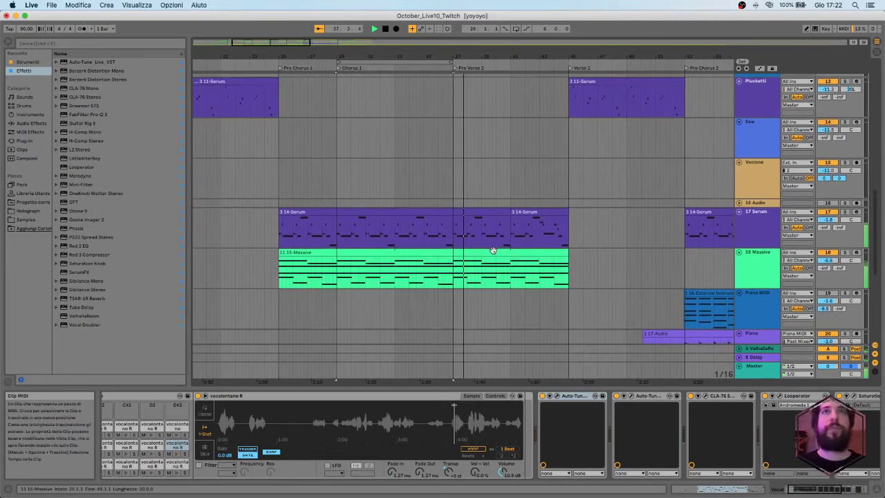
Follow the mix through Pre Verse 2 into Verse 2, viewing the crash, bass, synth, Vocal and Vocal Midi clips.
scroll(515, 270, "down", 8)
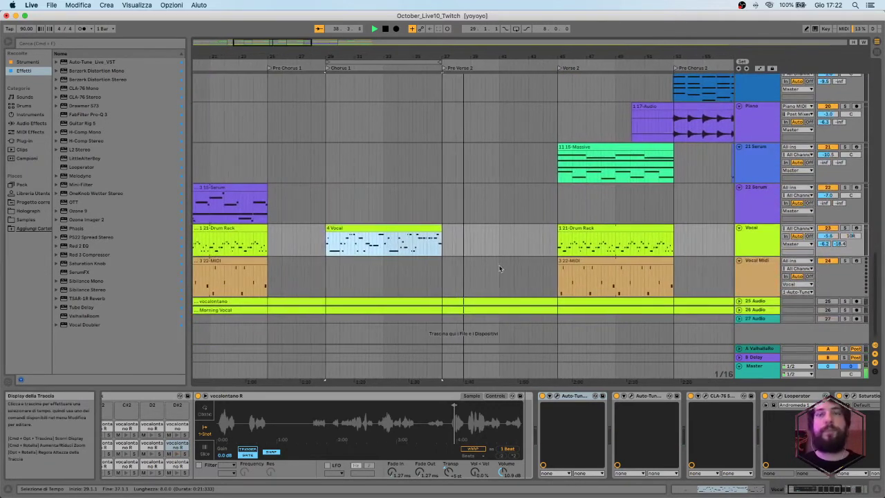
scroll(487, 223, "up", 8)
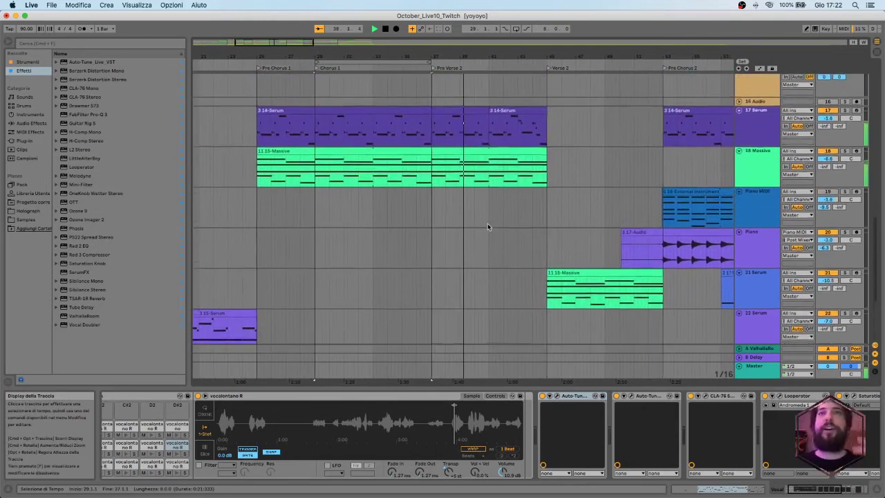
scroll(487, 225, "up", 12)
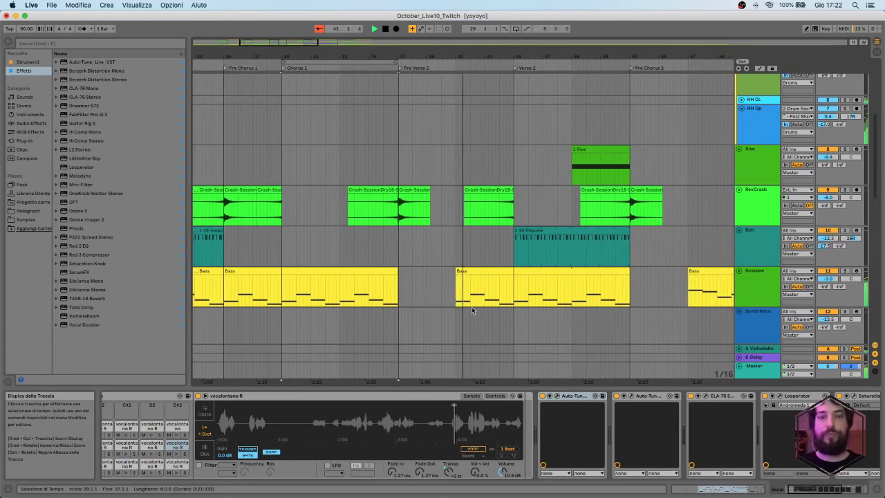
scroll(484, 321, "down", 3)
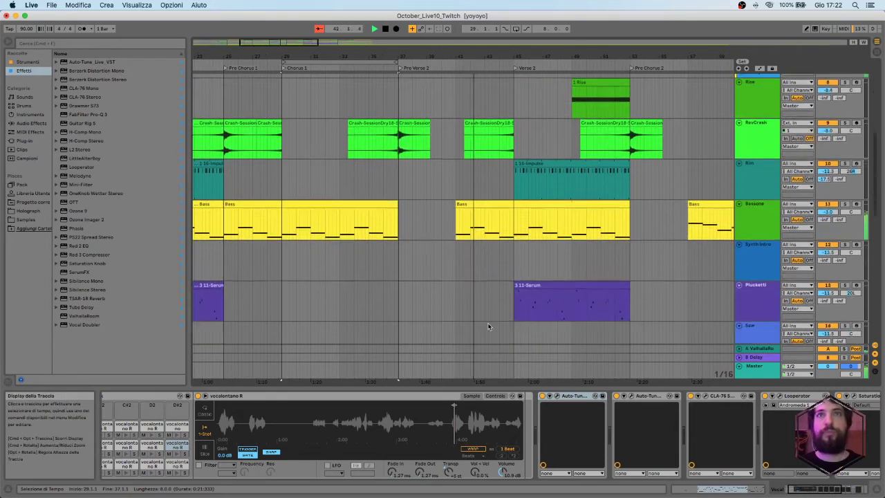
scroll(487, 326, "down", 10)
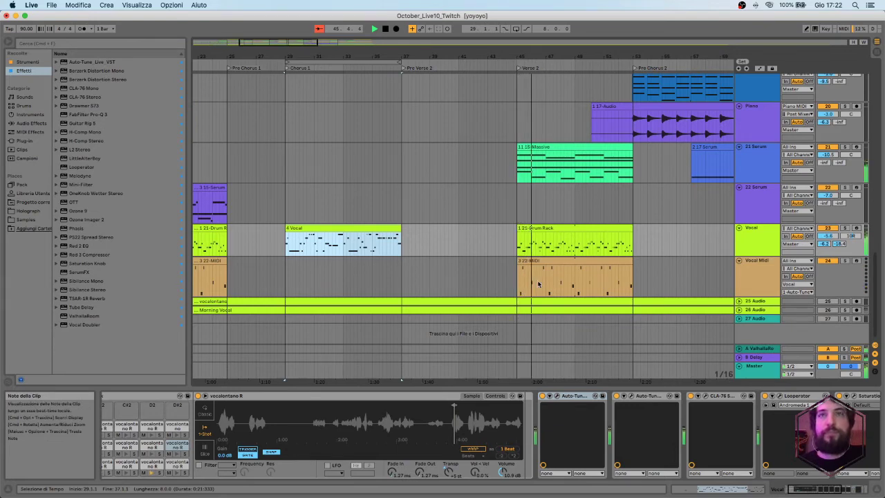
scroll(664, 285, "right", 5)
scroll(658, 285, "up", 10)
scroll(658, 285, "up", 2)
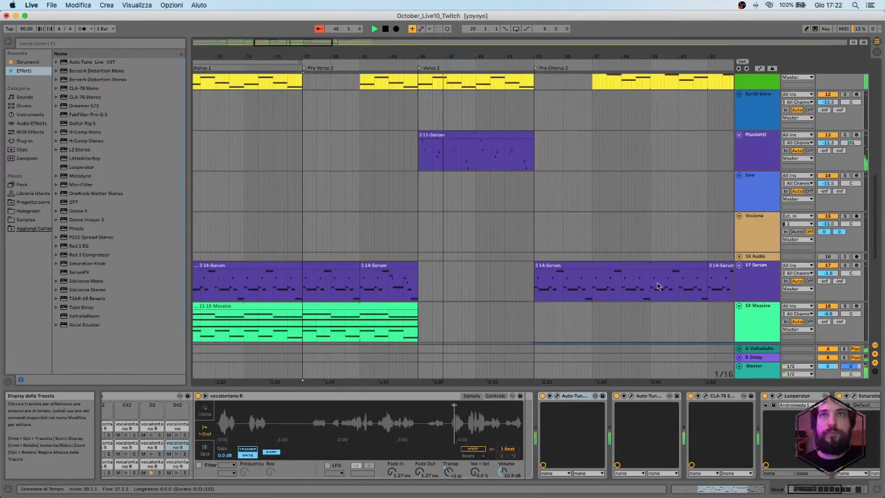
Stop playback in Verse 2 and replay the transition from the end of Pre Verse 2.
scroll(505, 220, "left", 5)
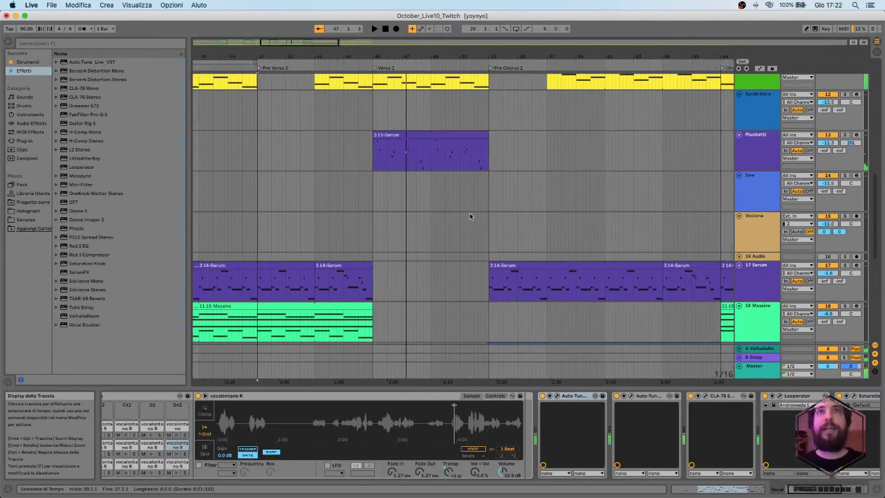
scroll(484, 200, "left", 10)
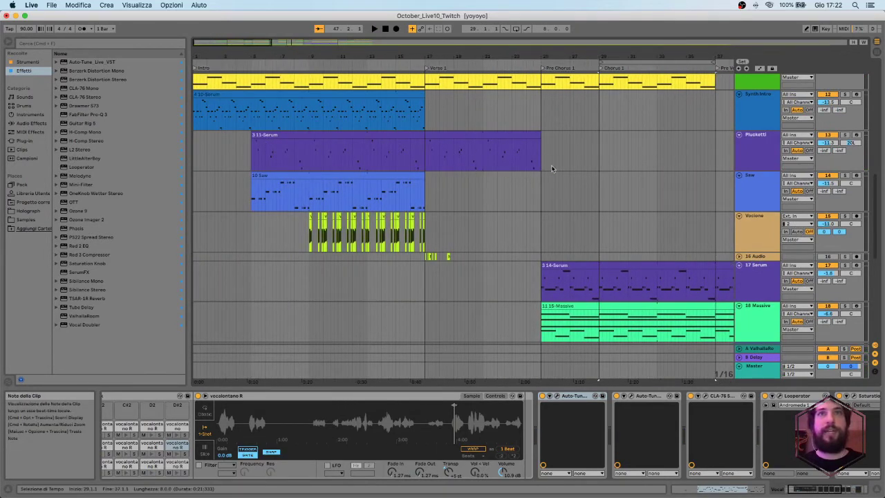
scroll(551, 165, "right", 8)
left_click(552, 64)
scroll(577, 173, "right", 3)
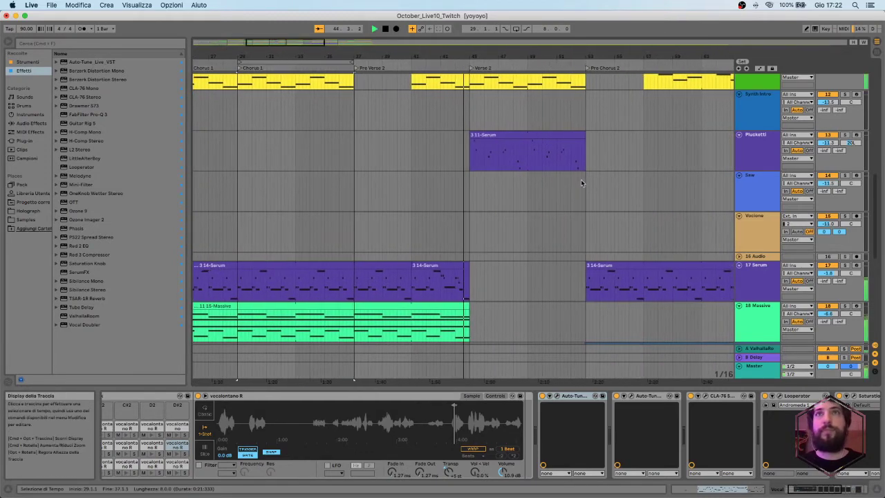
Play the start of Verse 1 for comparison with Verse 2, viewing its bass, synth and vocal clips, and stop playback.
scroll(503, 195, "left", 10)
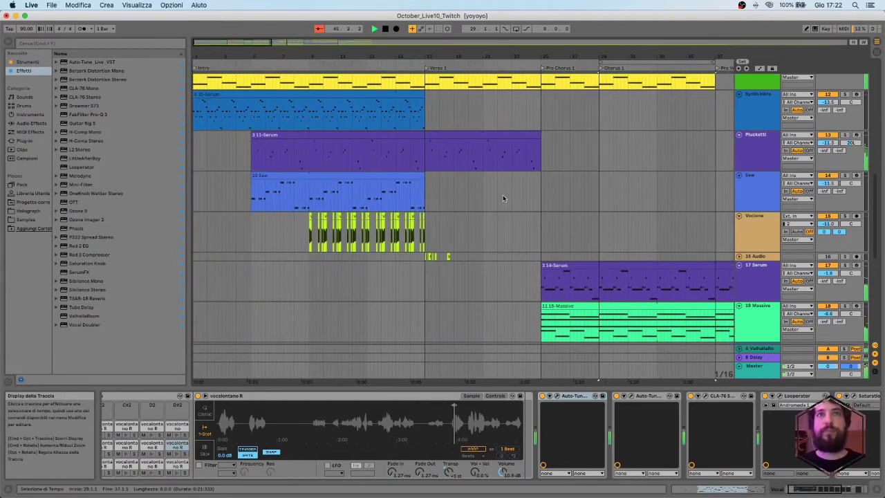
scroll(477, 152, "down", 10)
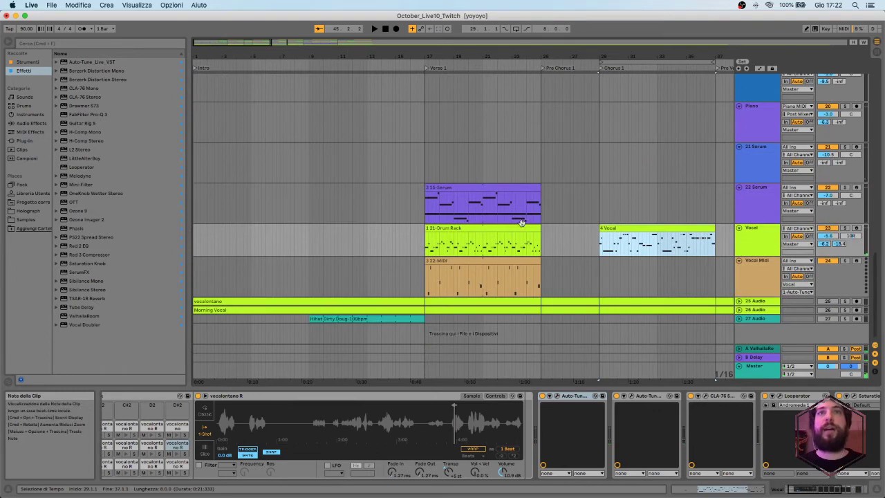
scroll(432, 111, "up", 10)
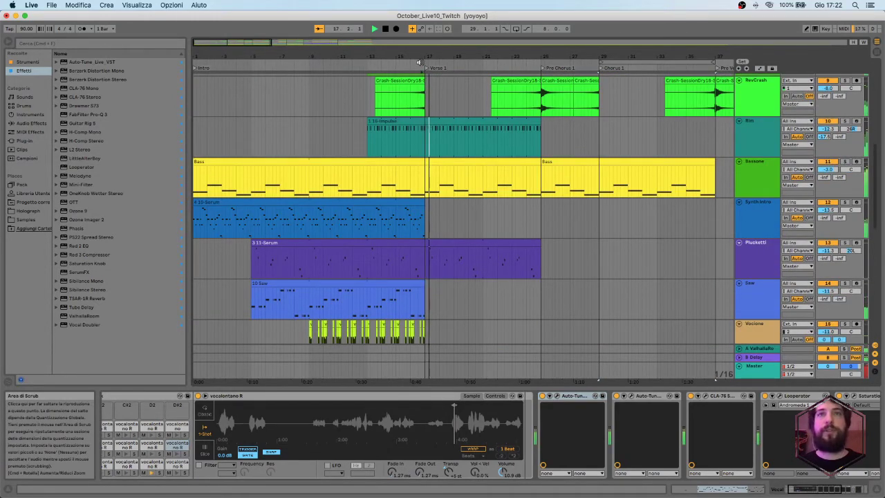
scroll(553, 238, "down", 5)
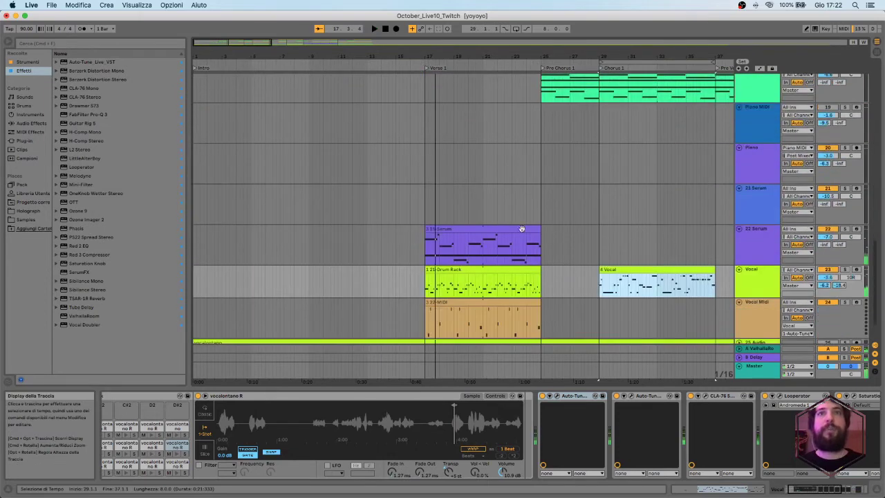
scroll(477, 207, "up", 5)
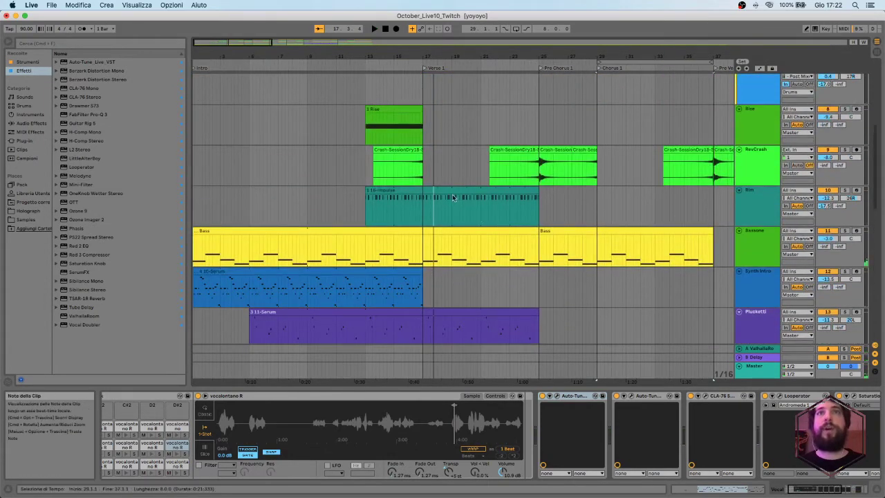
View the Drum Rack clips around Verse 2 and play the mix from the start of Verse 2.
scroll(464, 197, "up", 6)
scroll(498, 197, "right", 5)
scroll(532, 195, "right", 3)
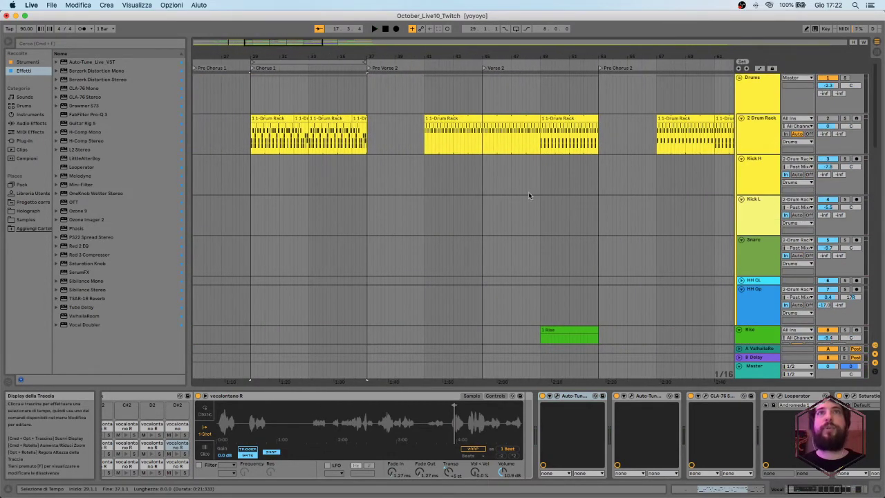
scroll(428, 83, "right", 3)
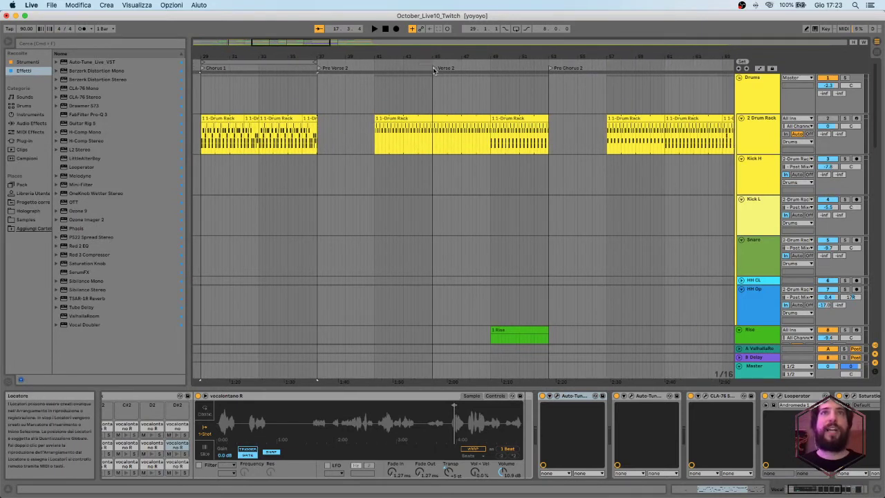
left_click(431, 63)
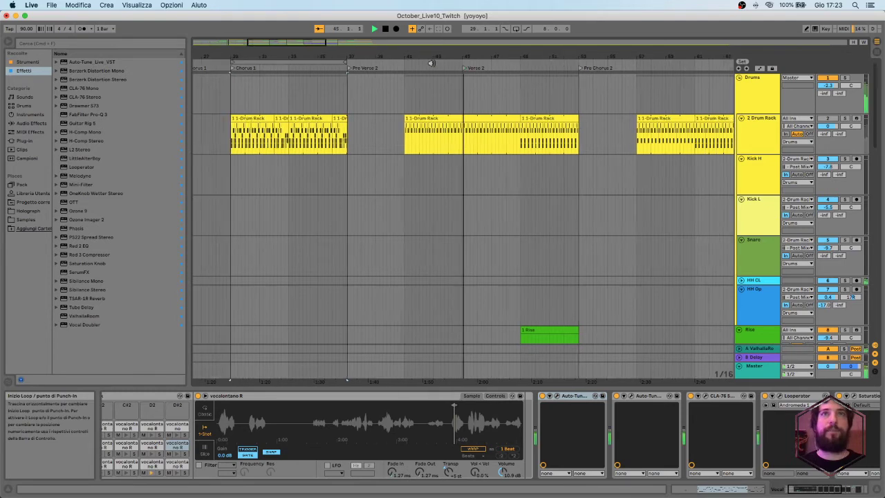
Follow the mix through Verse 2, viewing the tracks between Rise and Vocal Midi, and stop before Pre Chorus 2.
scroll(572, 206, "down", 10)
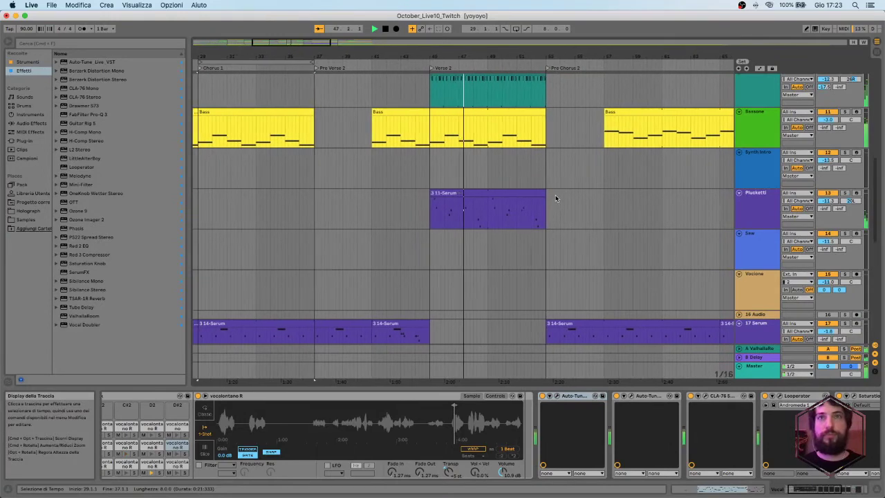
scroll(553, 199, "down", 3)
scroll(551, 201, "down", 1)
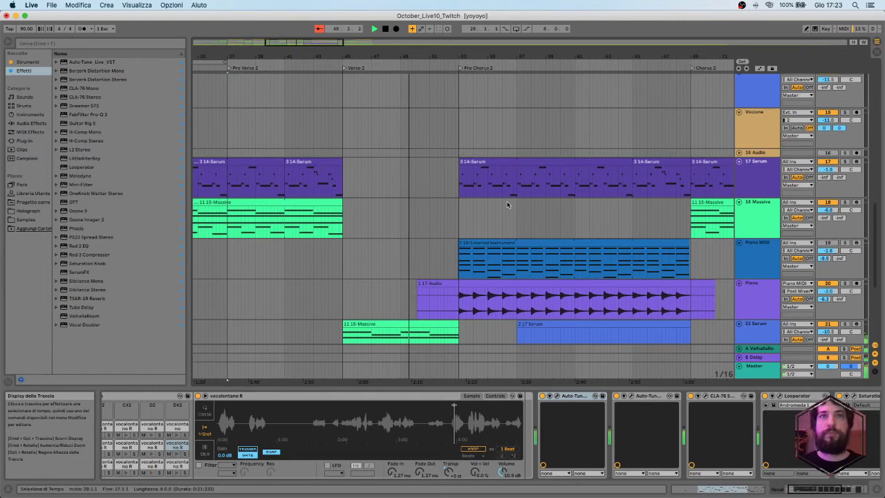
scroll(507, 203, "down", 4)
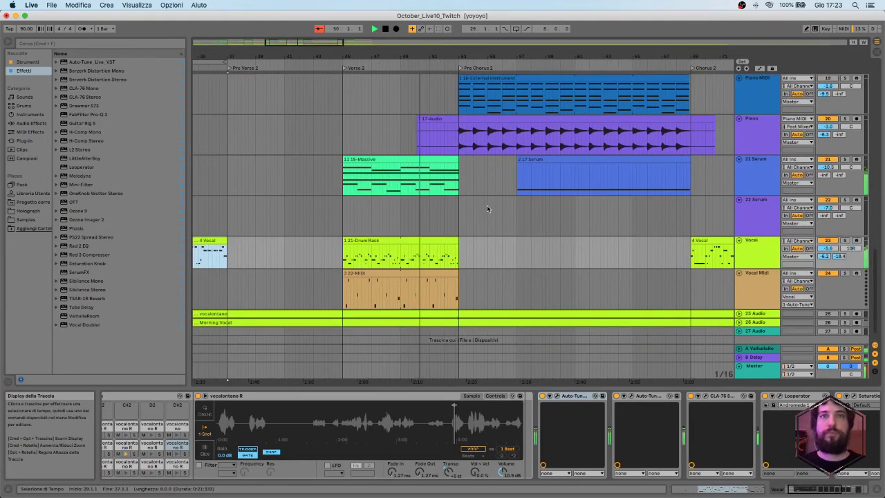
scroll(520, 200, "up", 10)
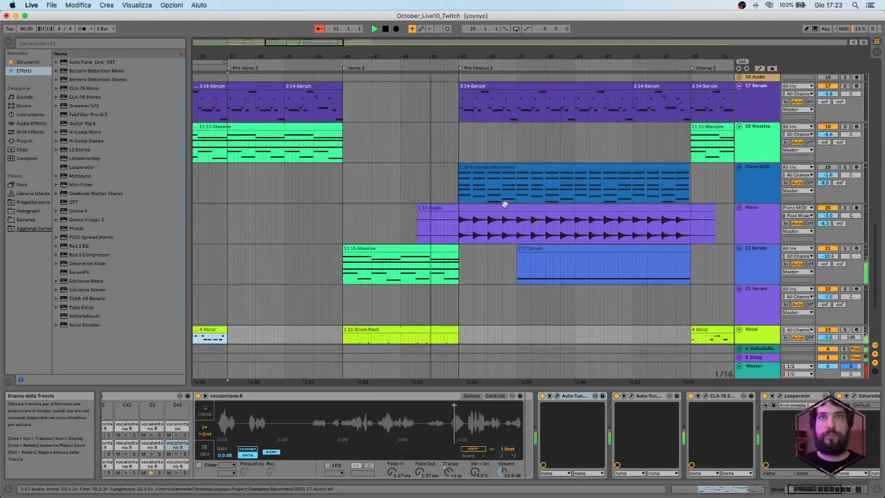
scroll(506, 206, "up", 1)
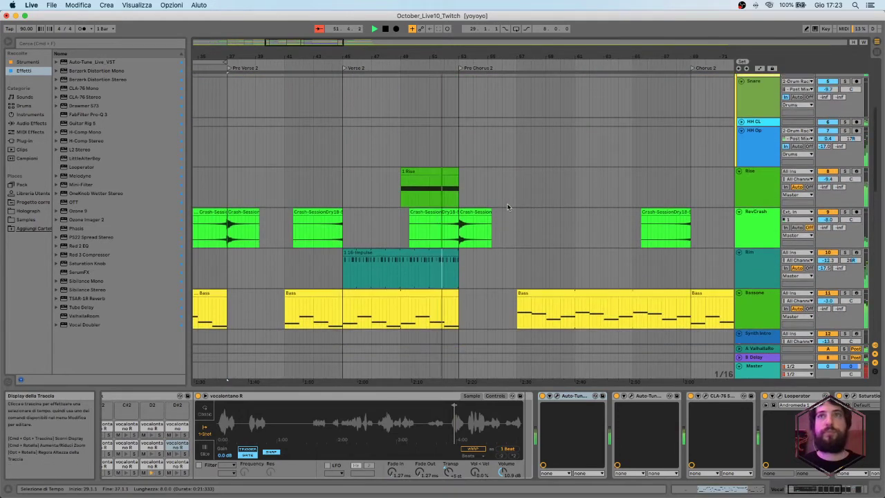
scroll(519, 200, "down", 3)
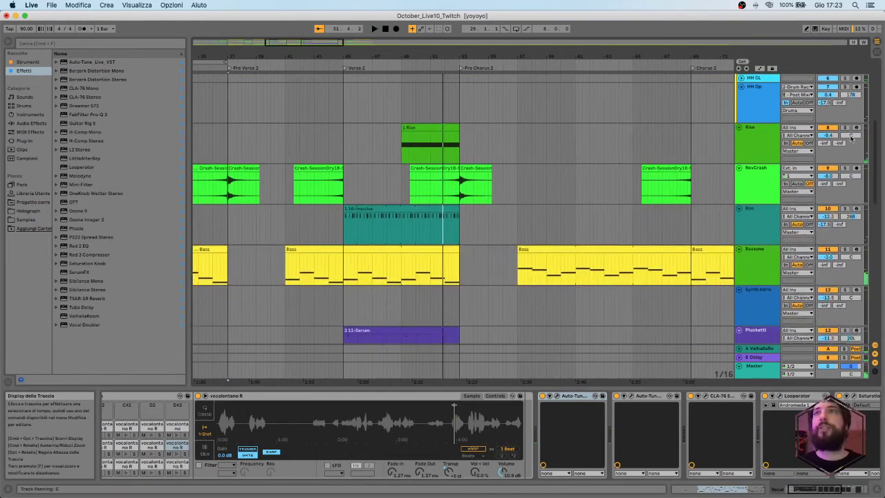
Play the Rise clip of Verse 2 in solo, stop playback and take the Rise track out of solo.
left_click(444, 128)
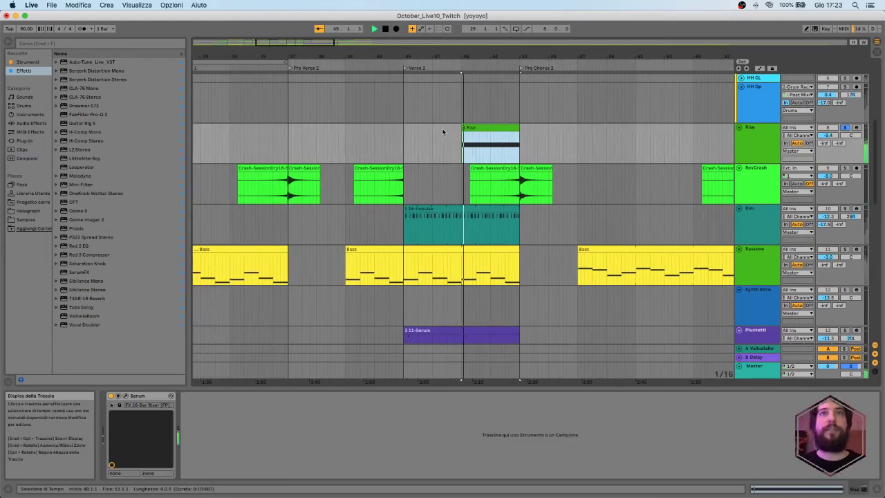
key("space")
left_click(845, 128)
Examine the Verse 2 clips from the bass down to the Piano, 21 Serum, Vocal and Vocal Midi tracks.
scroll(629, 190, "down", 15)
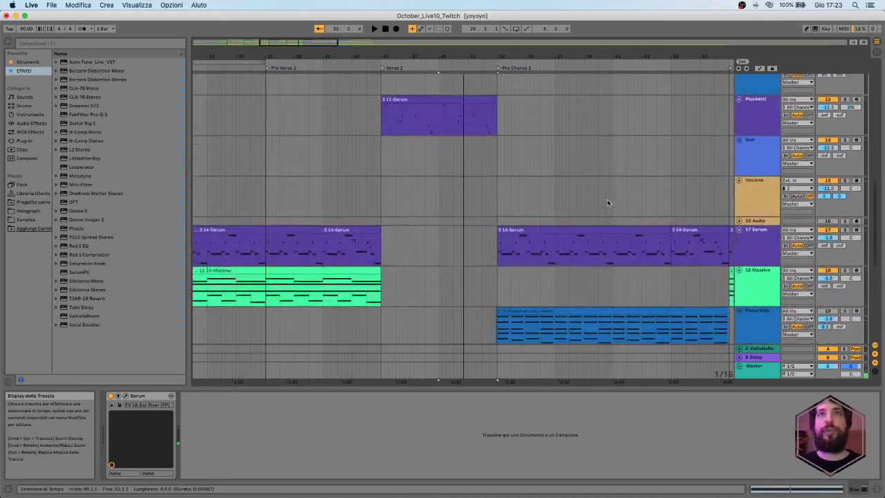
scroll(608, 202, "up", 15)
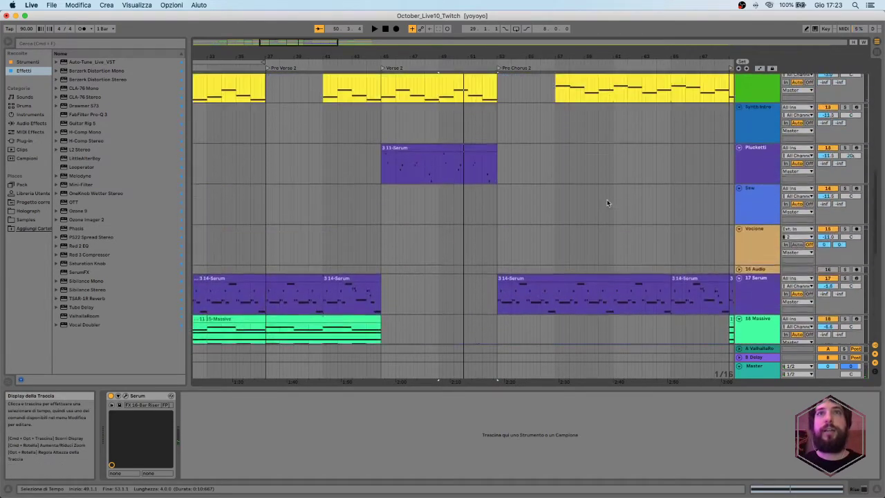
scroll(608, 203, "down", 10)
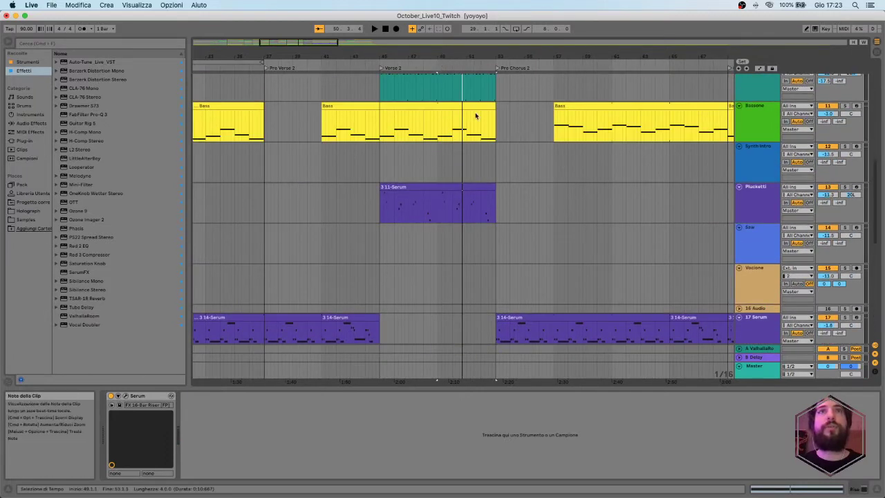
scroll(470, 110, "down", 5)
scroll(495, 147, "down", 4)
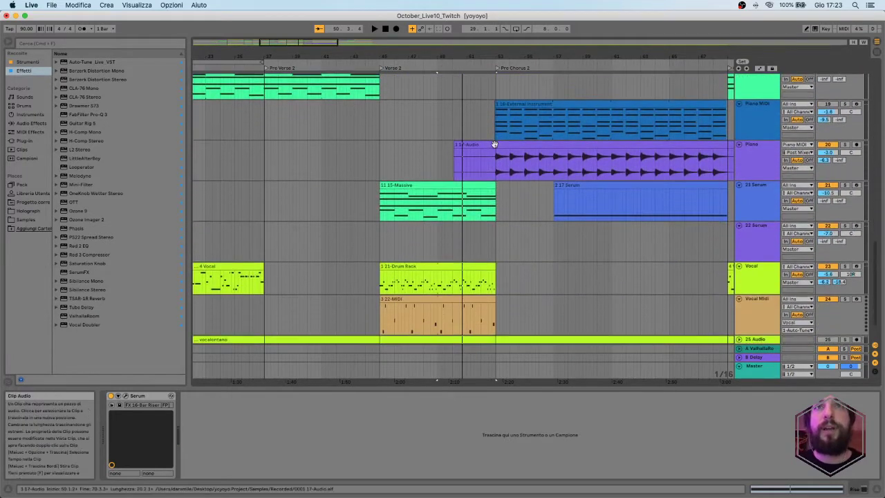
Play the second half of Verse 2 into Pre Chorus 2, viewing the Piano, 21 Serum and Vocal clips.
scroll(482, 155, "up", 4)
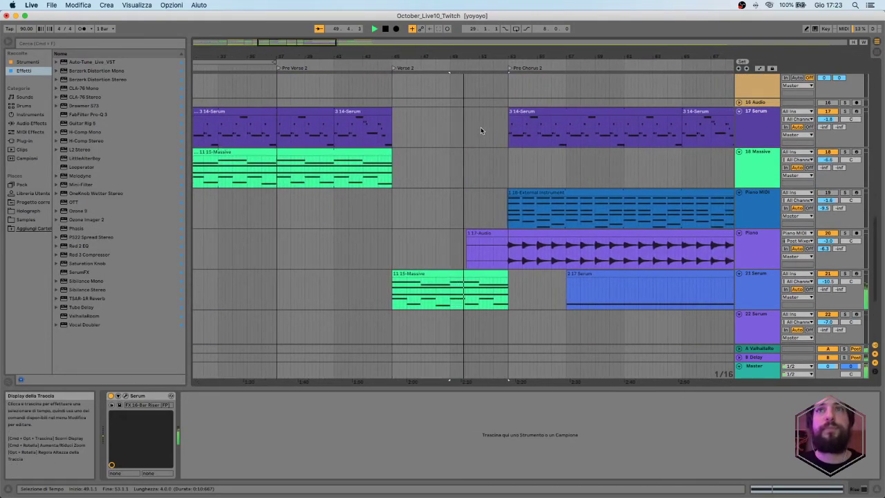
scroll(878, 221, "down", 2)
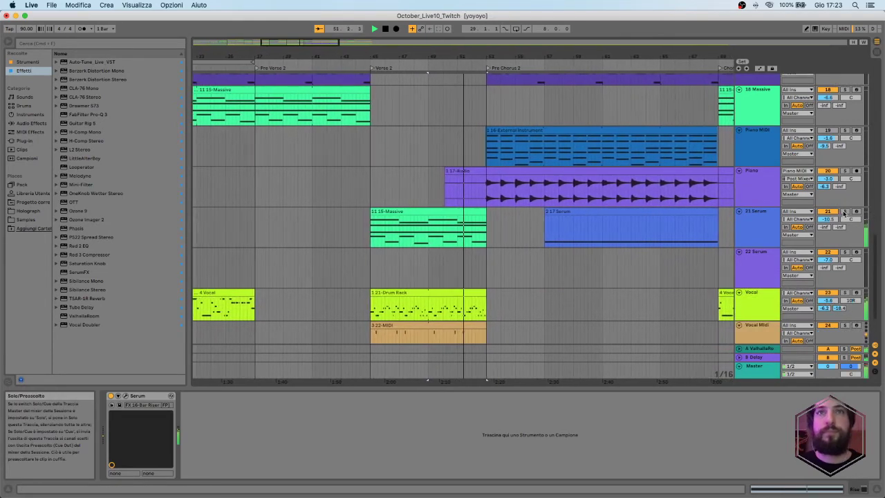
scroll(712, 239, "down", 2)
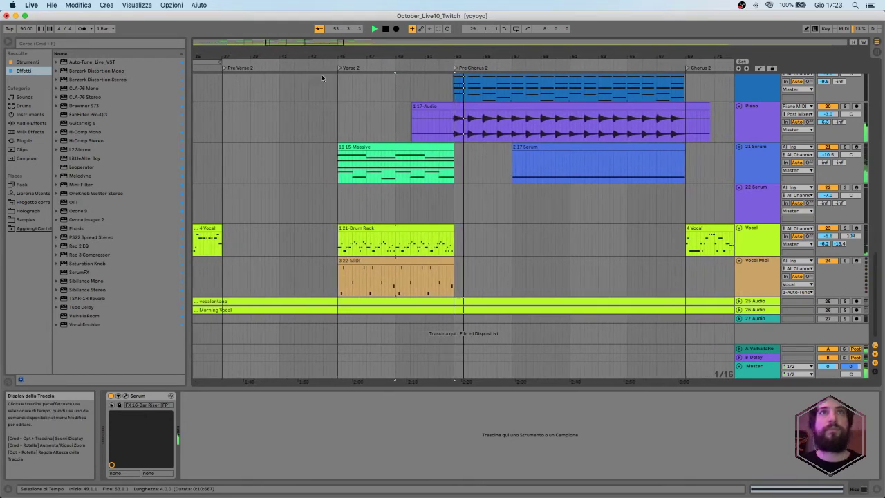
Play the 11 15-Massive clip on 21 Serum in solo, and replay Verse 2 from its start with all tracks.
left_click_drag(392, 49, 346, 88)
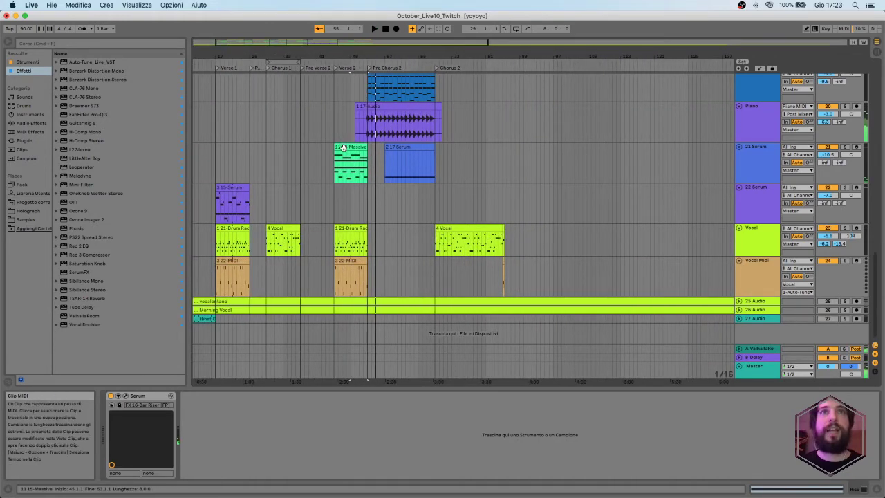
left_click(349, 157)
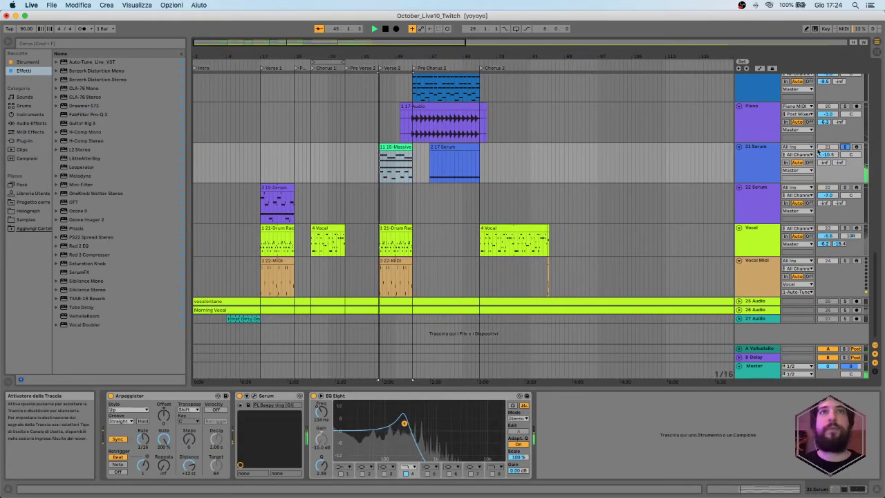
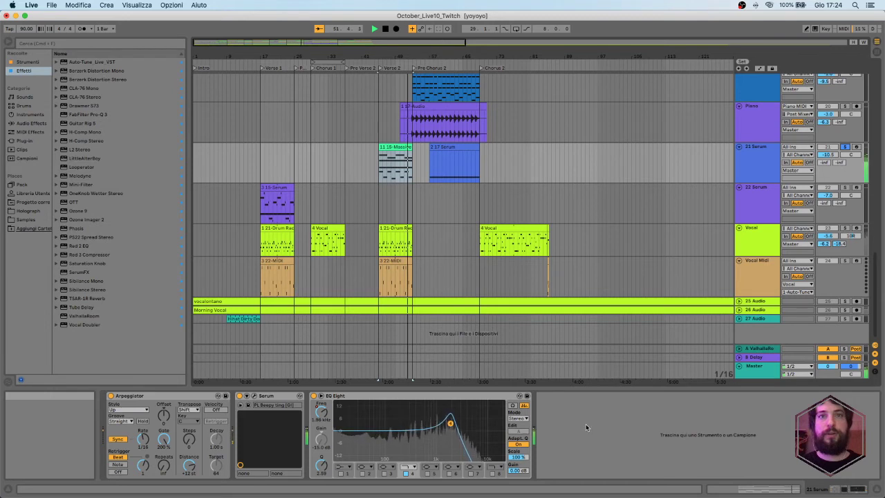
left_click(379, 68)
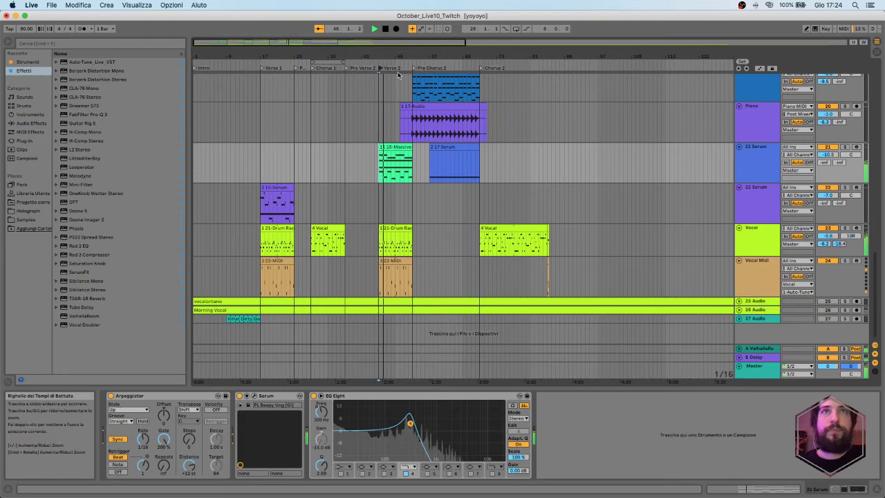
Open the notes of the Verse 2 clip 11 15-Massive on 21 Serum and reduce the height of the note editor.
scroll(398, 75, "up", 5)
double_click(405, 148)
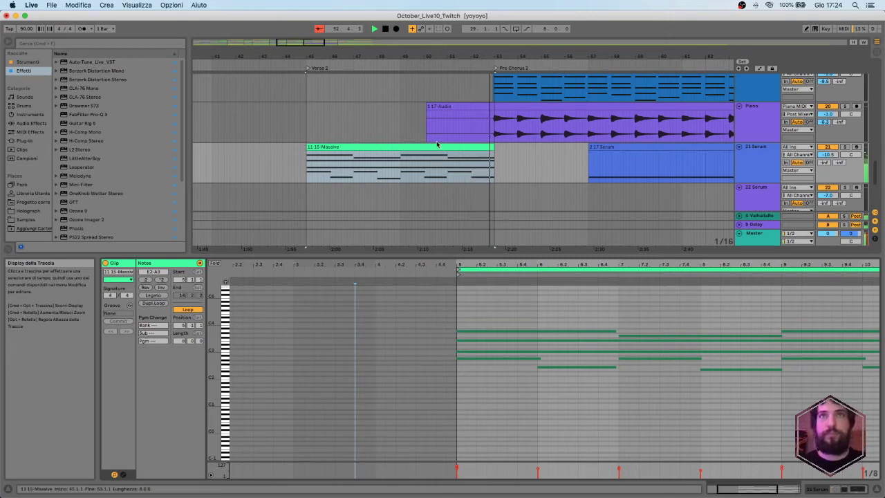
left_click_drag(526, 257, 532, 384)
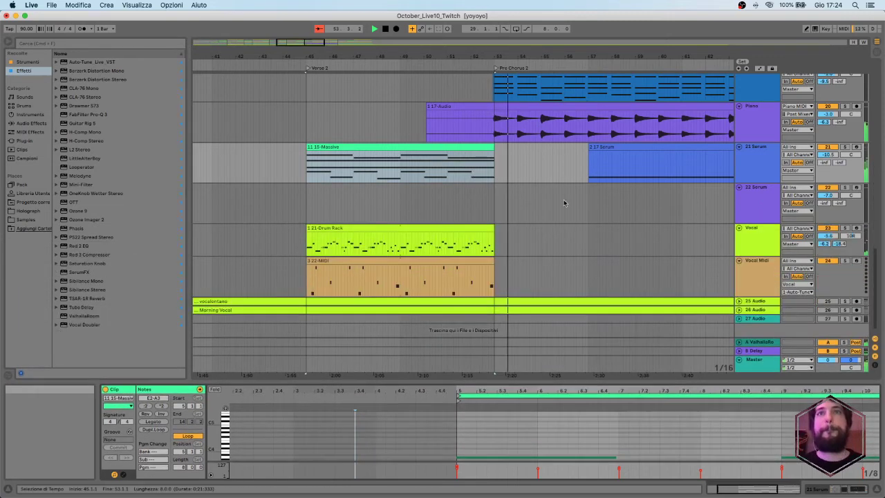
Follow the start of Pre Chorus 2, viewing the clips from 17 Serum down to Vocal Midi.
scroll(553, 187, "up", 5)
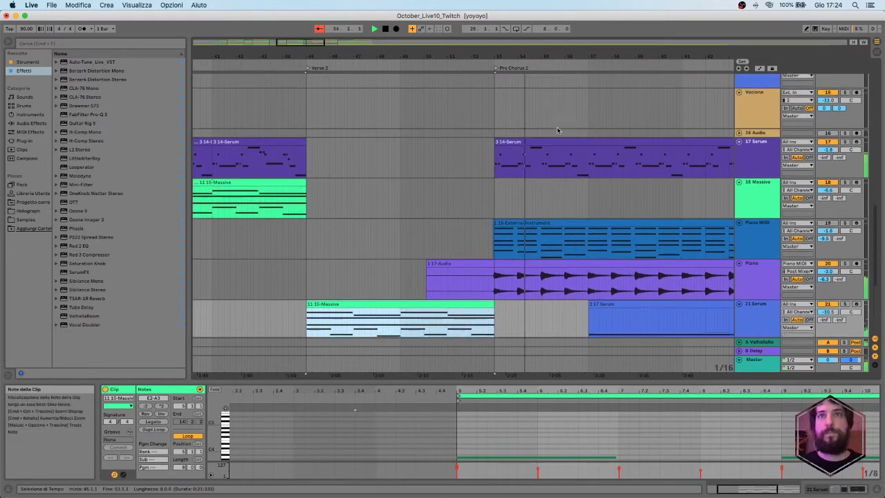
scroll(558, 130, "up", 1)
left_click_drag(558, 57, 364, 32)
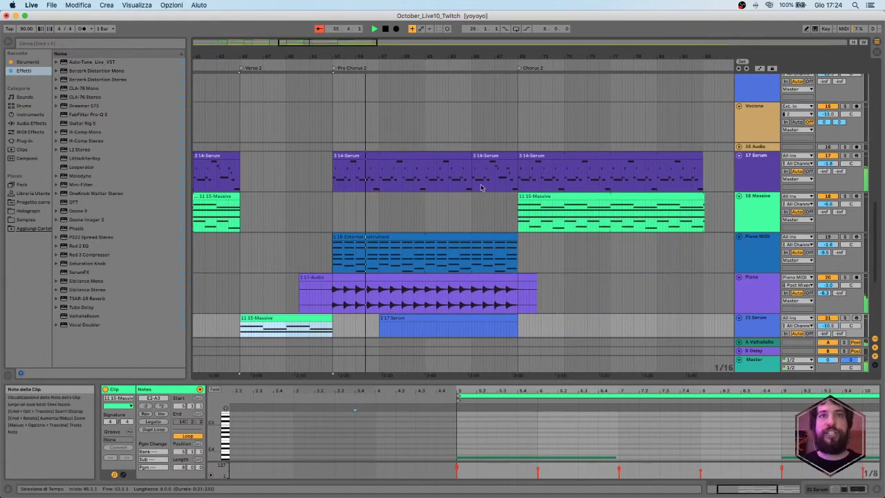
scroll(480, 194, "down", 6)
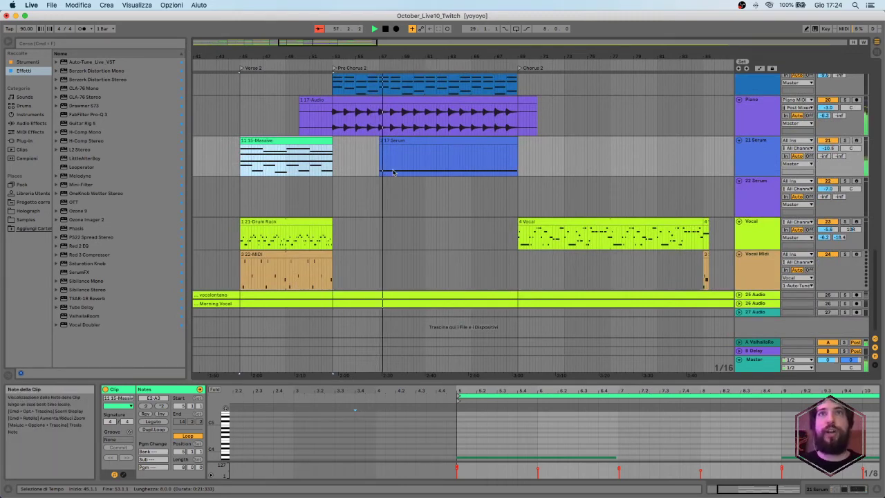
Examine the device chain of 21 Serum and the notes of its 2 17-Serum clip in Pre Chorus 2.
left_click(759, 146)
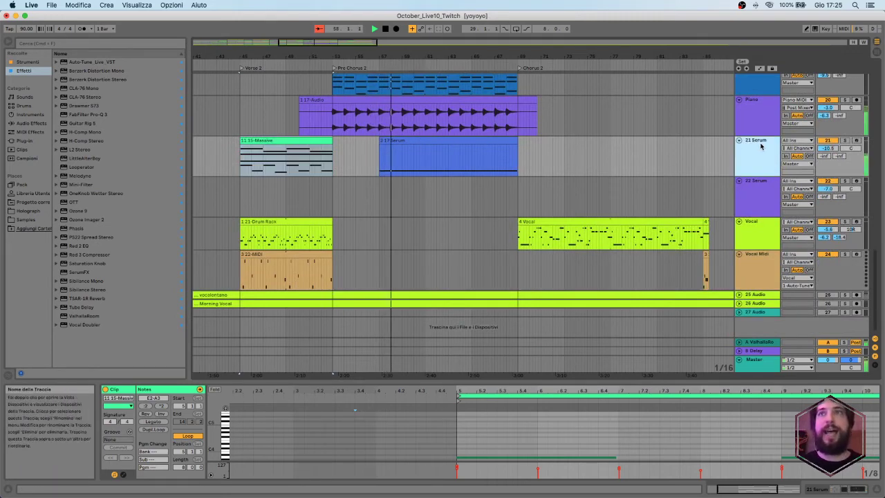
double_click(761, 146)
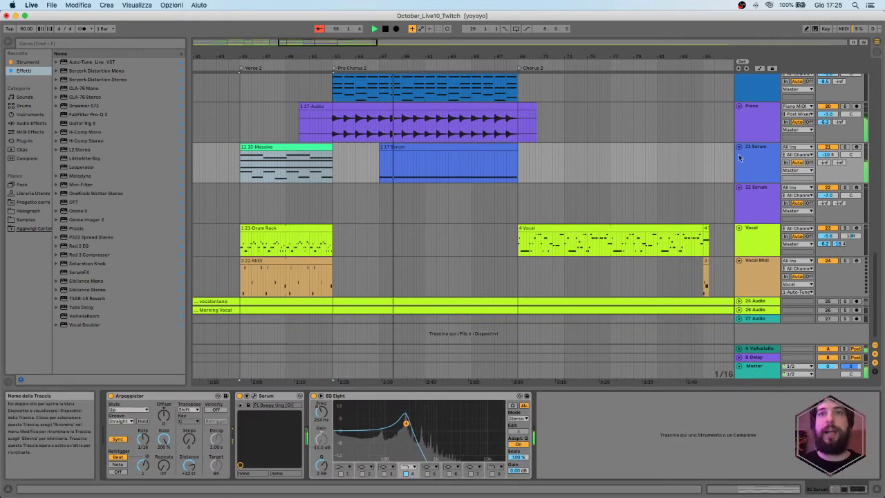
left_click(409, 148)
double_click(409, 148)
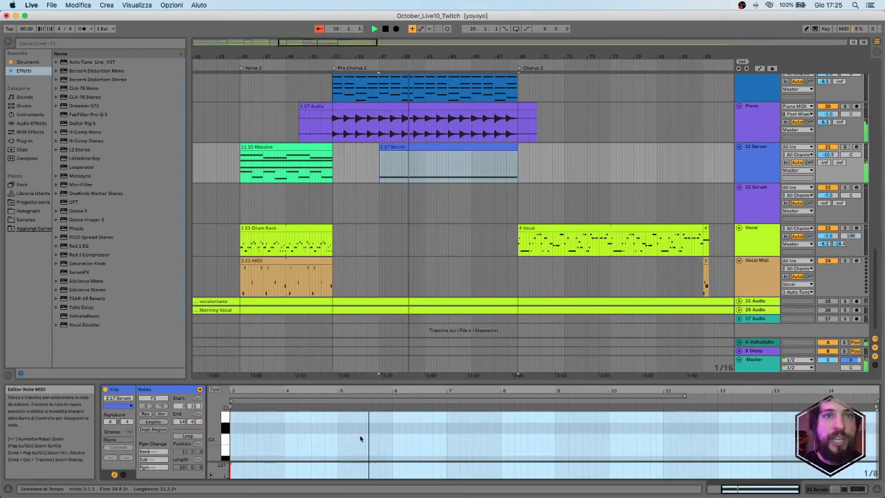
scroll(361, 435, "down", 5)
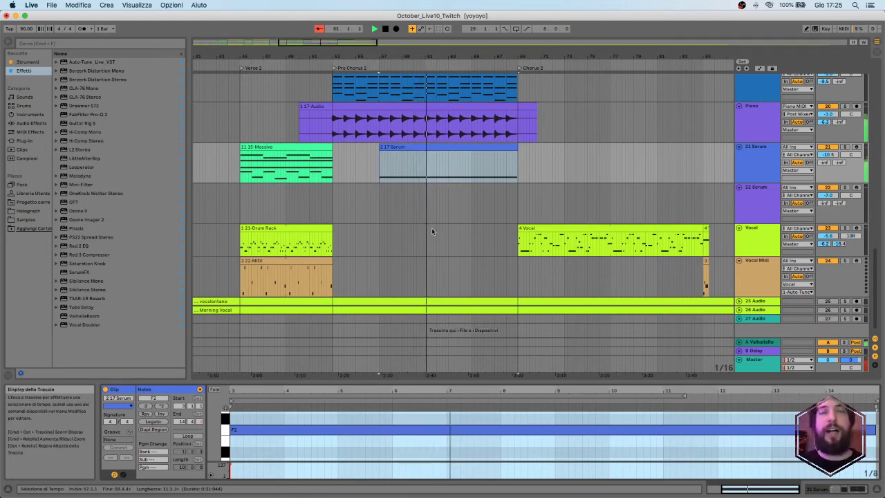
key("shift+Tab")
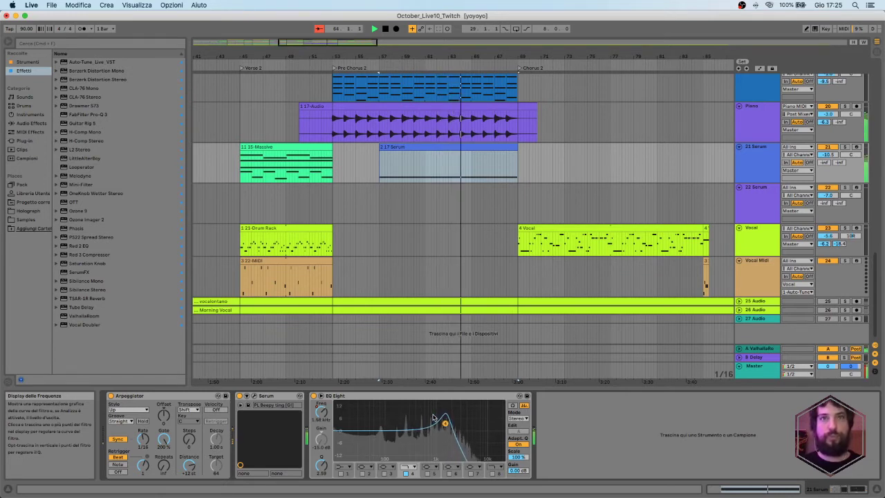
Follow the rest of Pre Chorus 2 up to the drum tracks and stop playback just before Chorus 2.
scroll(432, 241, "up", 5)
left_click(433, 219)
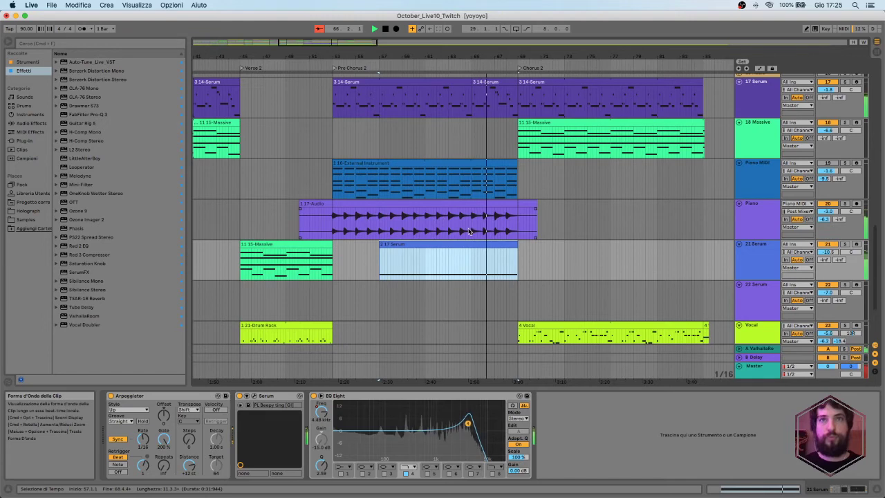
scroll(472, 236, "down", 15)
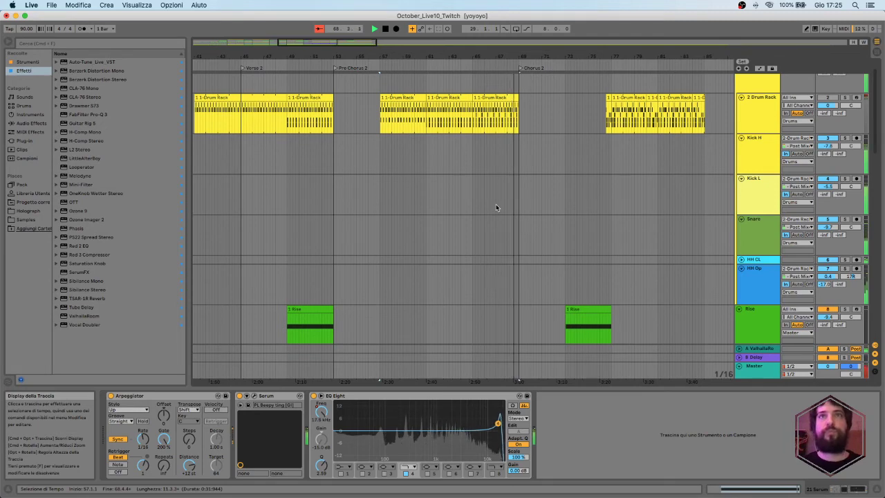
key("space")
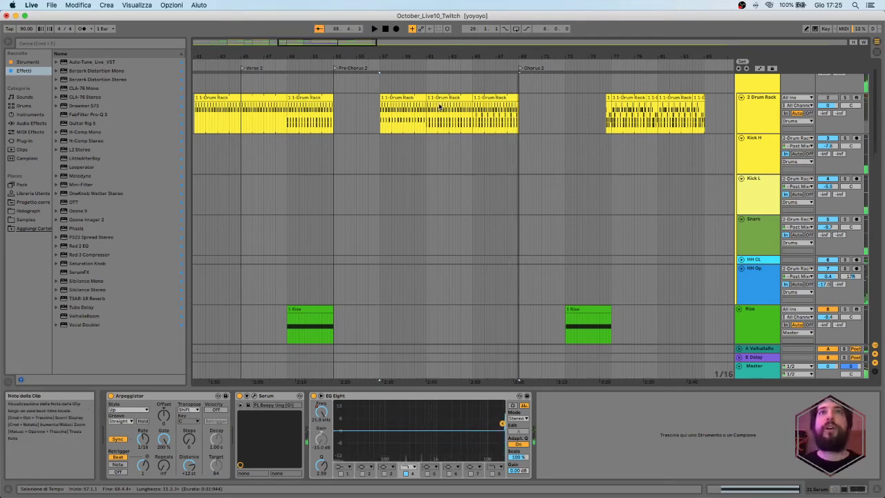
Play the Pre Chorus 2 drum clips from bar 57 with the Drums group in solo, stop playback and take Drums out of solo.
left_click(440, 97)
scroll(850, 79, "up", 2)
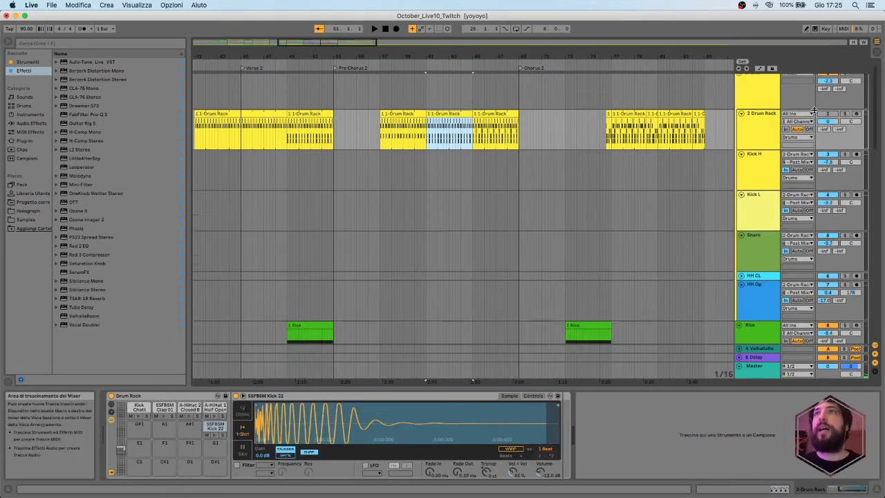
left_click(845, 77)
left_click(409, 118)
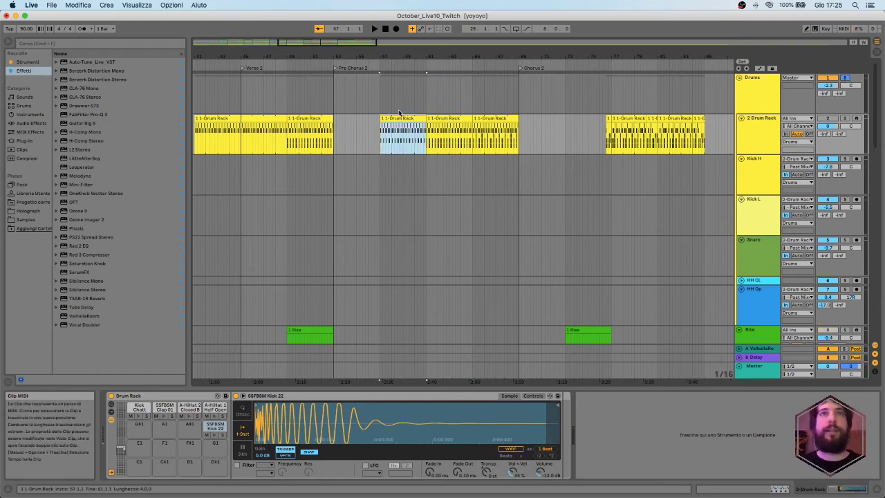
key("space")
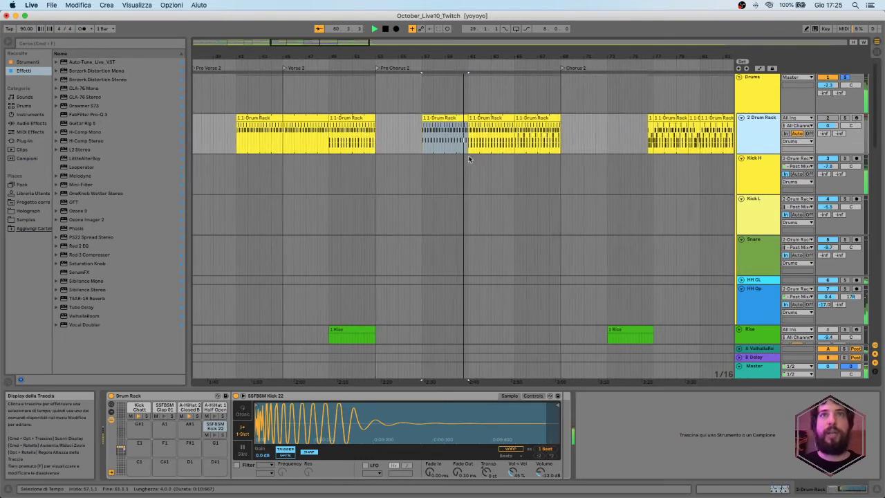
scroll(467, 156, "down", 1)
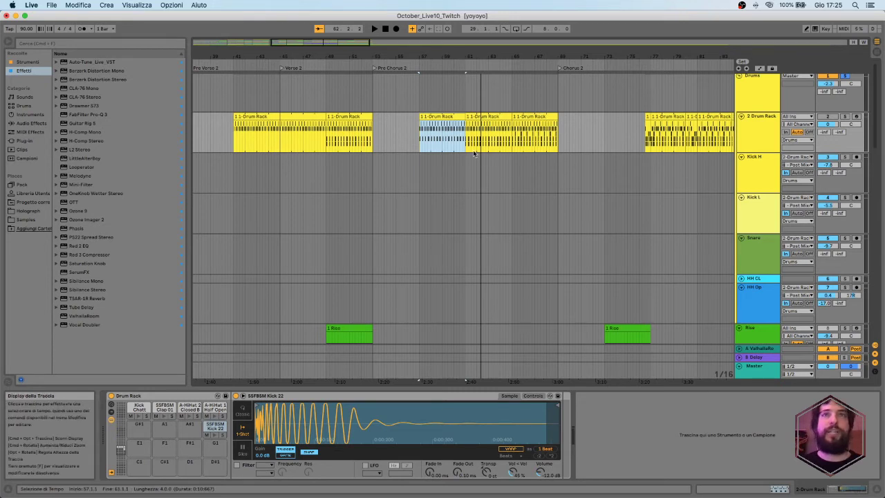
left_click(845, 76)
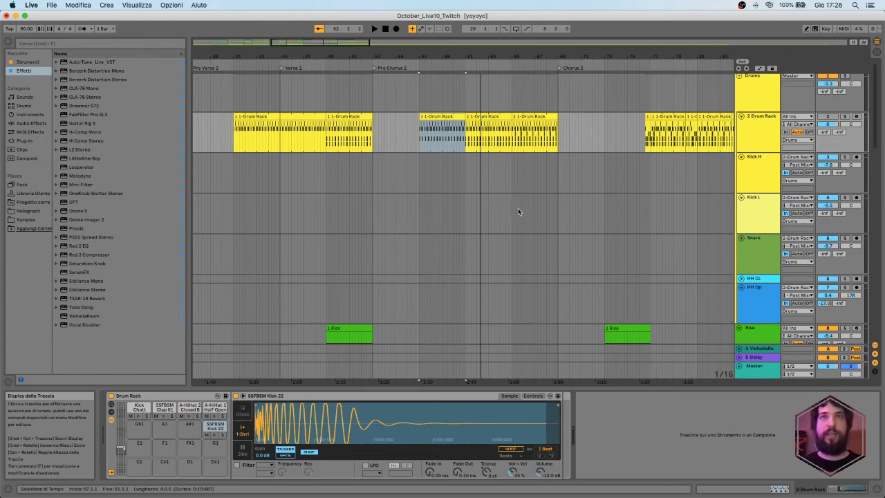
Resume full playback in the middle of Pre Chorus 2 and follow it into Chorus 2, viewing the tracks from Rise to Vocal Midi.
scroll(519, 212, "down", 6)
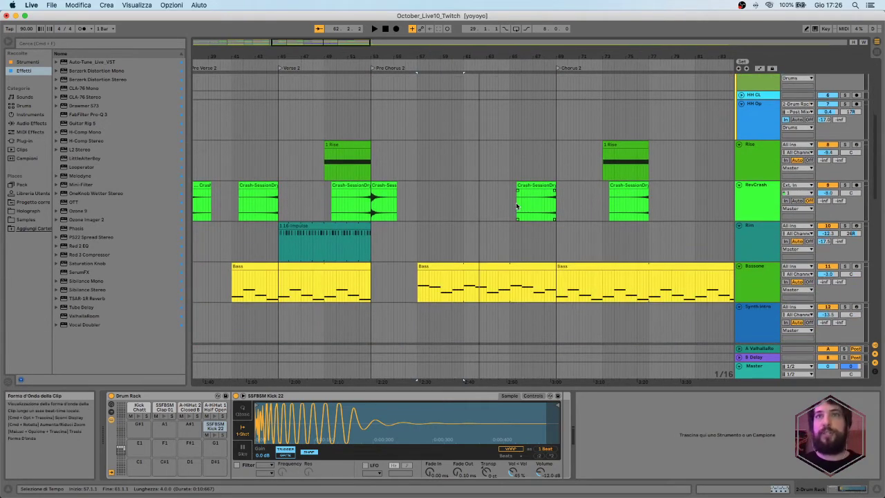
left_click_drag(580, 59, 338, 68)
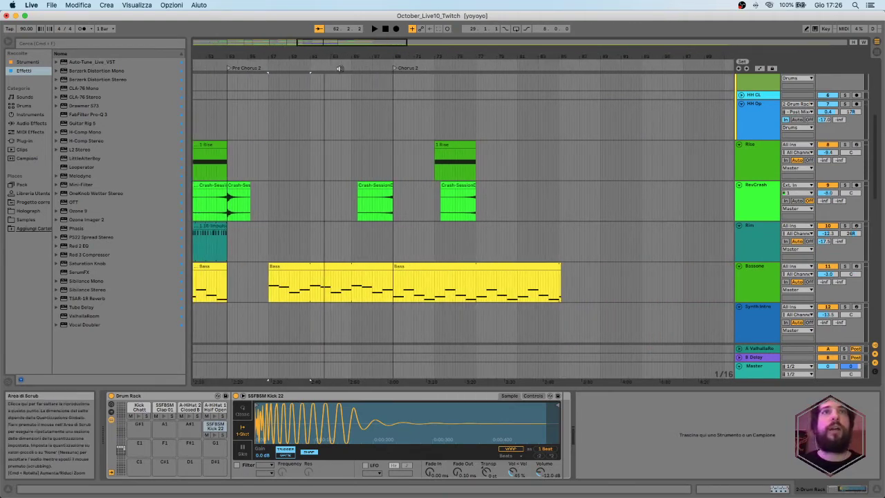
left_click(320, 67)
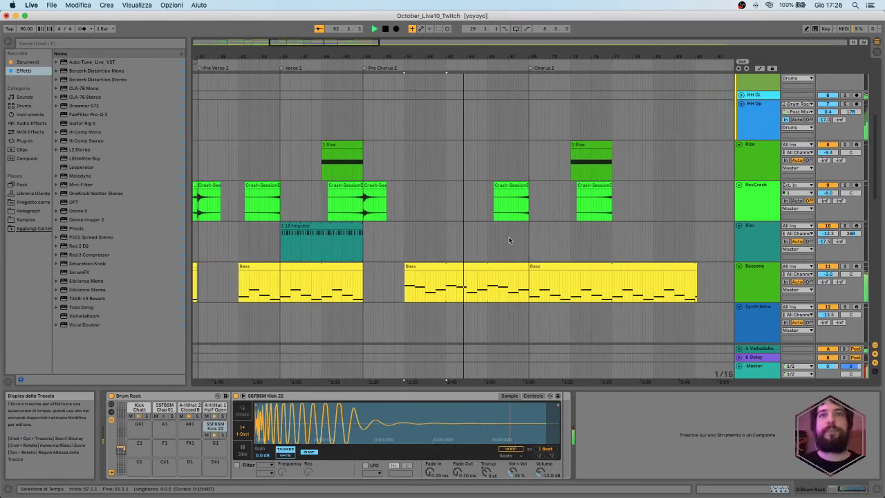
scroll(457, 246, "down", 10)
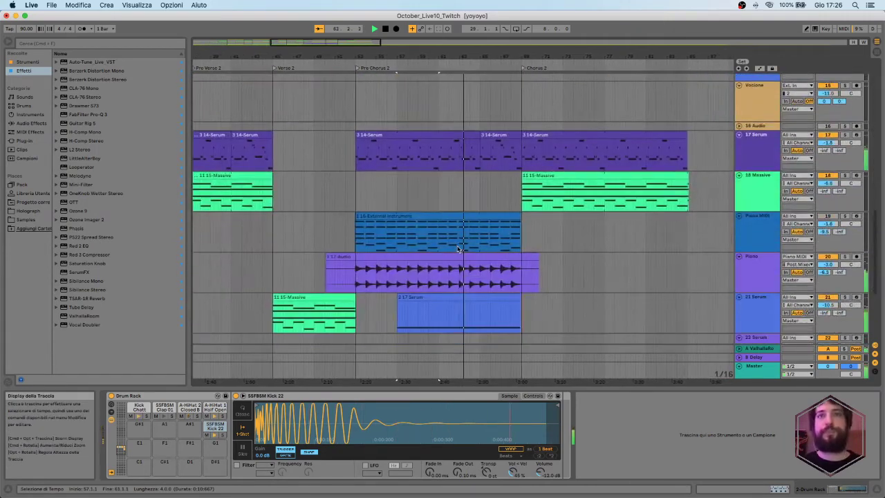
scroll(457, 245, "down", 5)
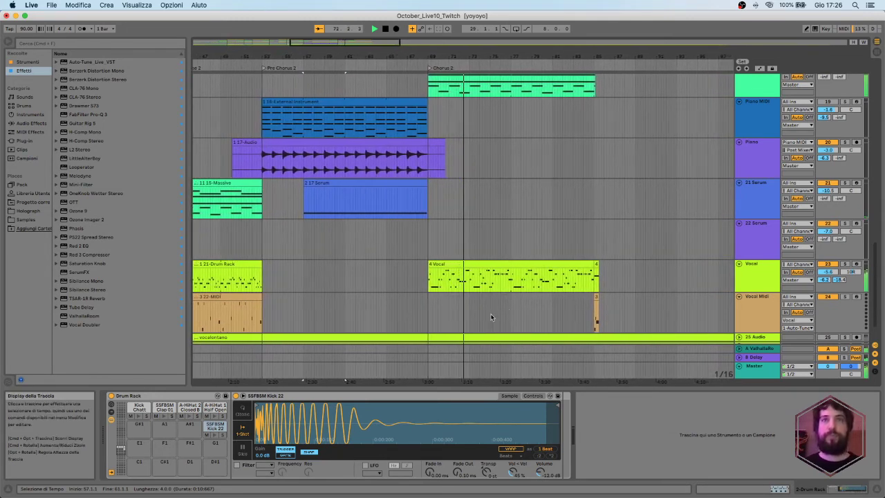
Follow Chorus 2 to the end of the song, viewing the synth, Rise, RevCrash, Bassone and Vocal clips, and stop playback.
scroll(492, 318, "up", 5)
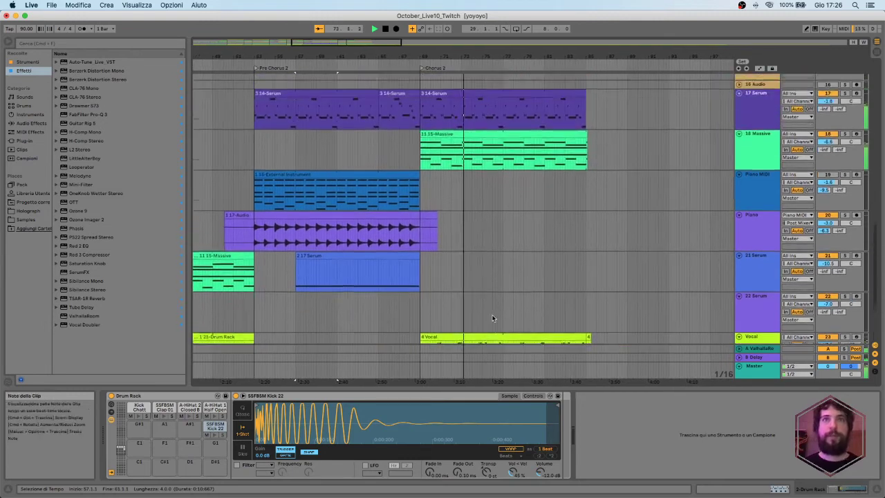
scroll(492, 318, "up", 8)
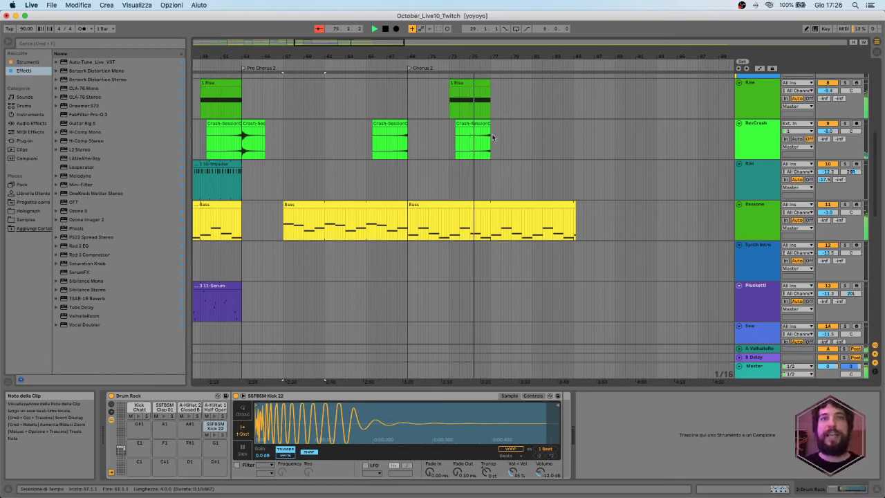
scroll(502, 179, "down", 15)
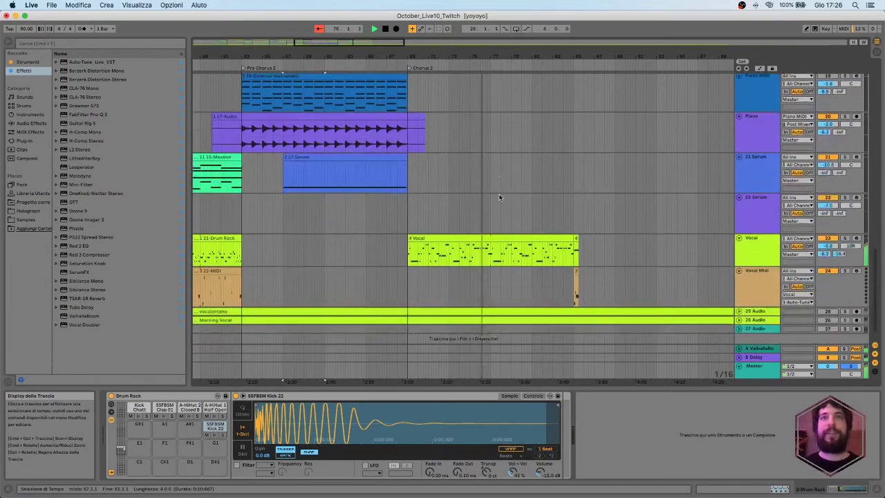
scroll(499, 197, "down", 1)
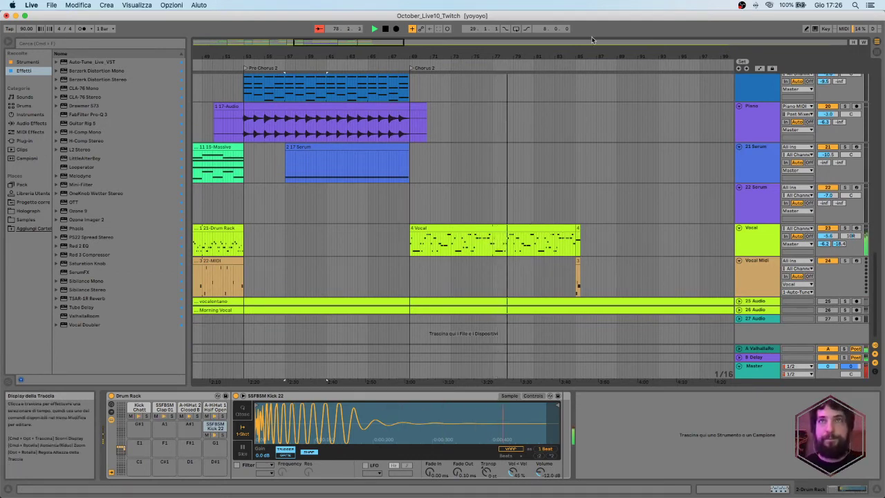
left_click_drag(593, 40, 626, 214)
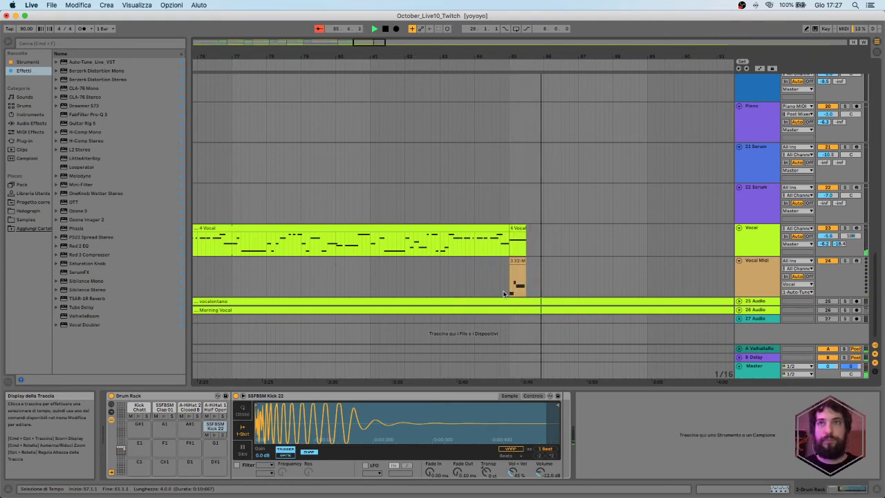
key("space")
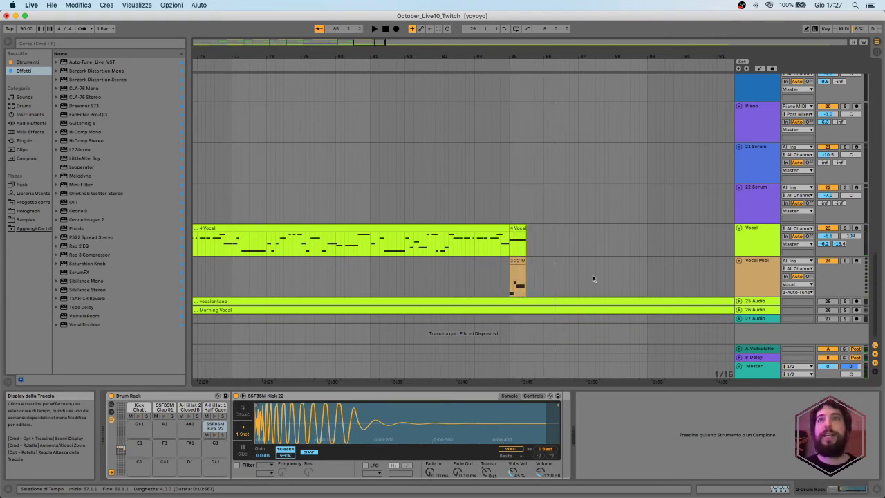
Play the short closing Vocal clip at bar 85 again and stop playback.
left_click(519, 228)
key("space")
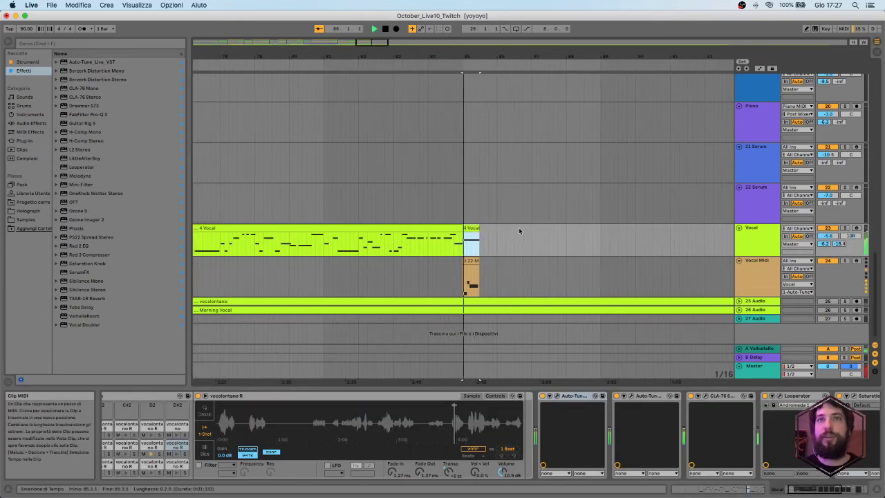
key("space")
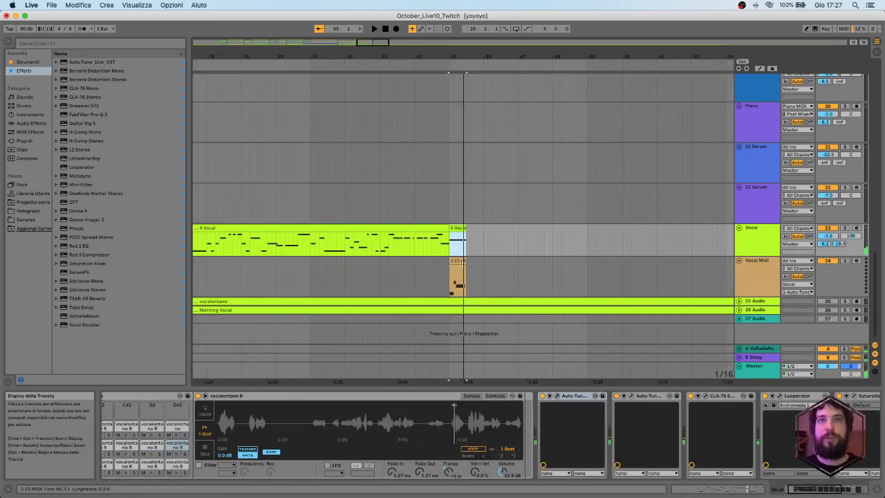
Compare the closing vocal at bar 85 by playing it with the Vocal Midi clip deactivated and again with the clip reactivated.
left_click(456, 261)
key("space")
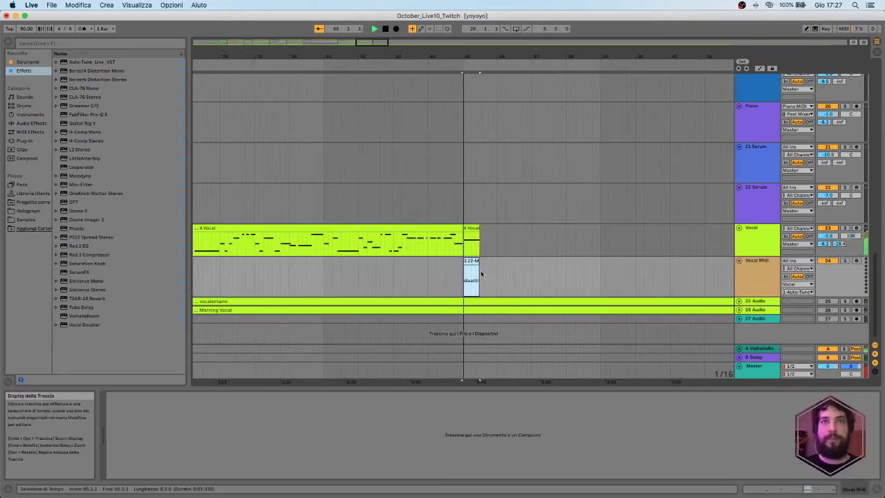
key("space")
left_click(451, 260)
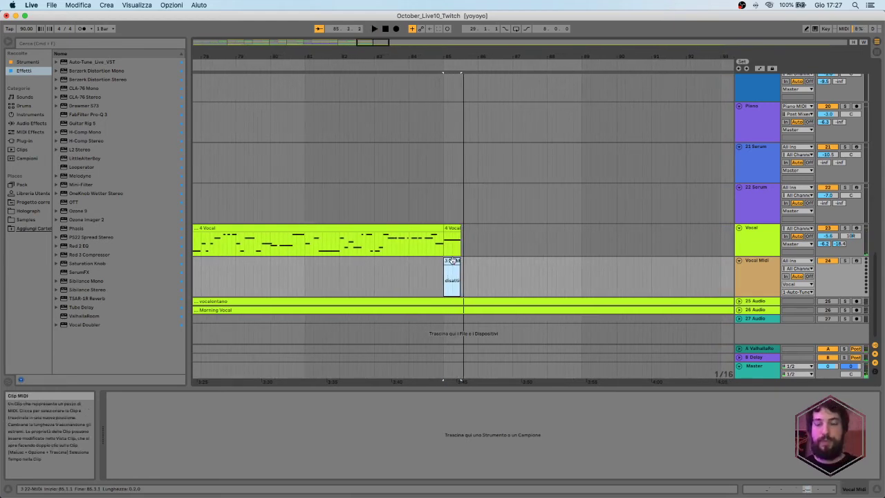
key("space")
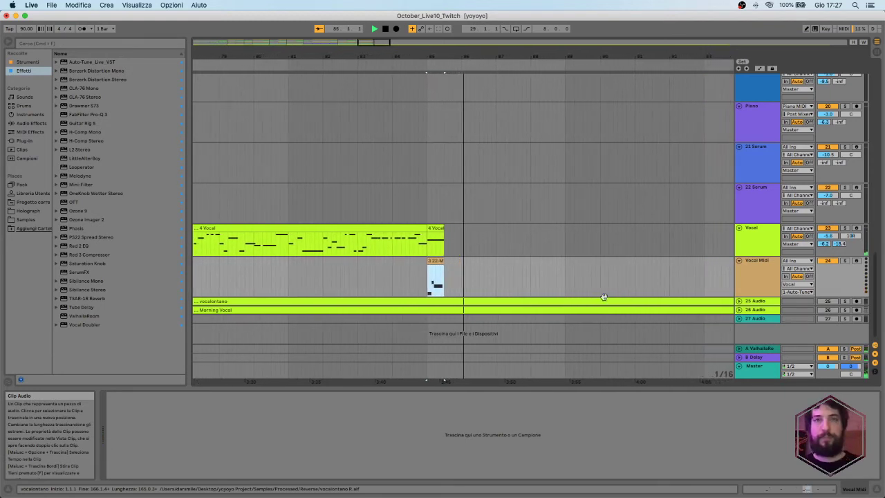
Stop at the closing vocal, return to bar 1 and play the song from the Intro, viewing the tracks from Drums down to Piano MIDI.
left_click_drag(498, 54, 498, 25)
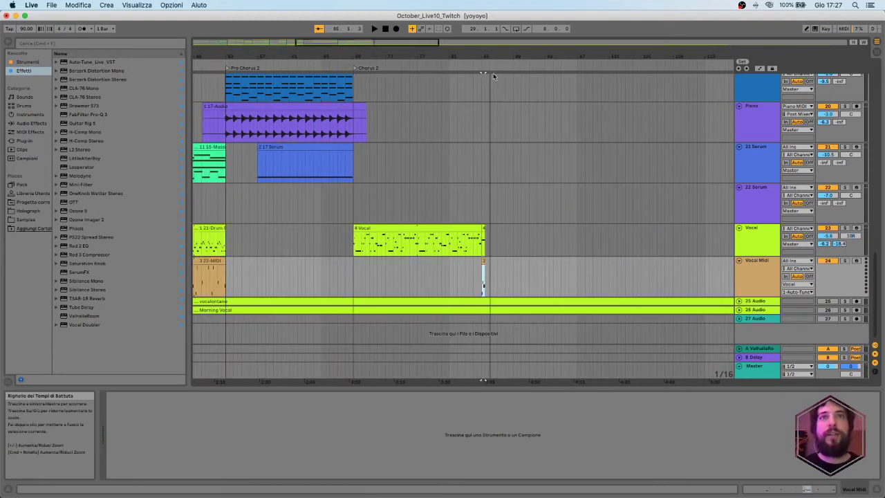
left_click(456, 253)
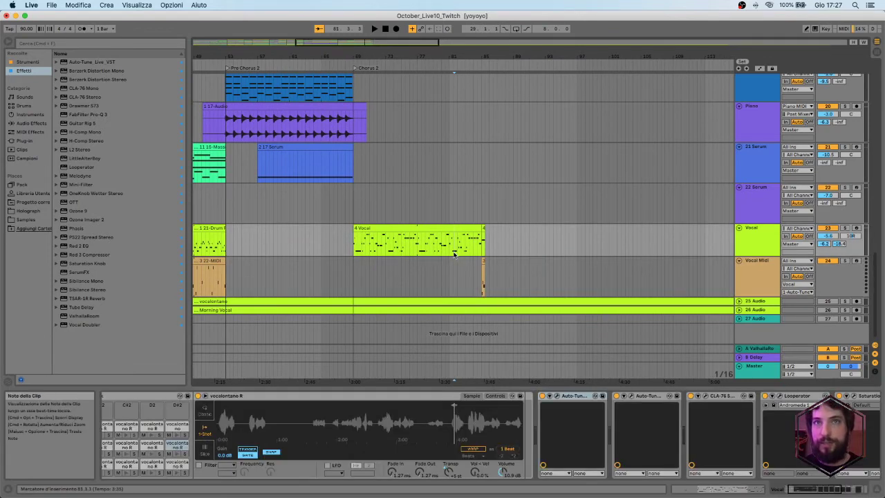
scroll(405, 275, "left", 10)
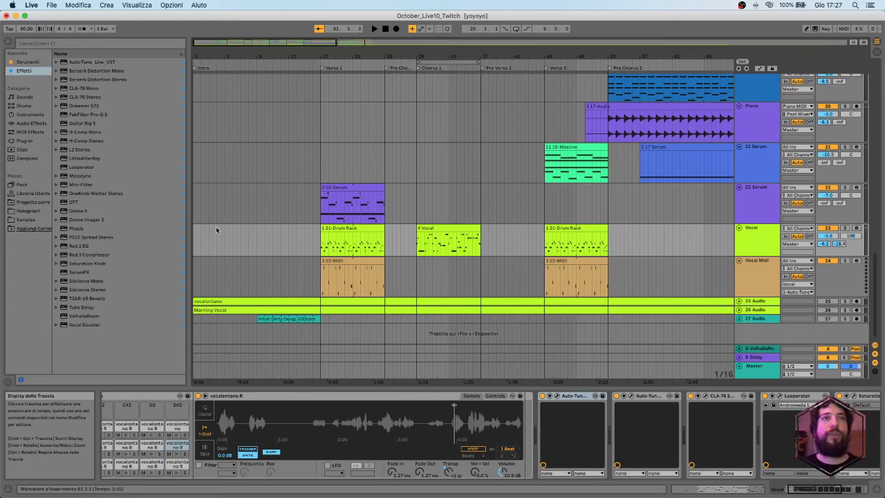
scroll(241, 229, "up", 15)
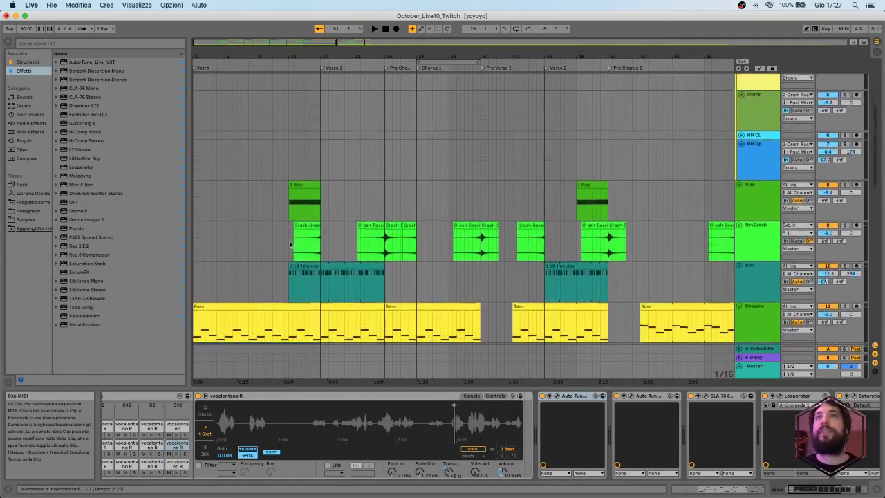
scroll(290, 245, "down", 15)
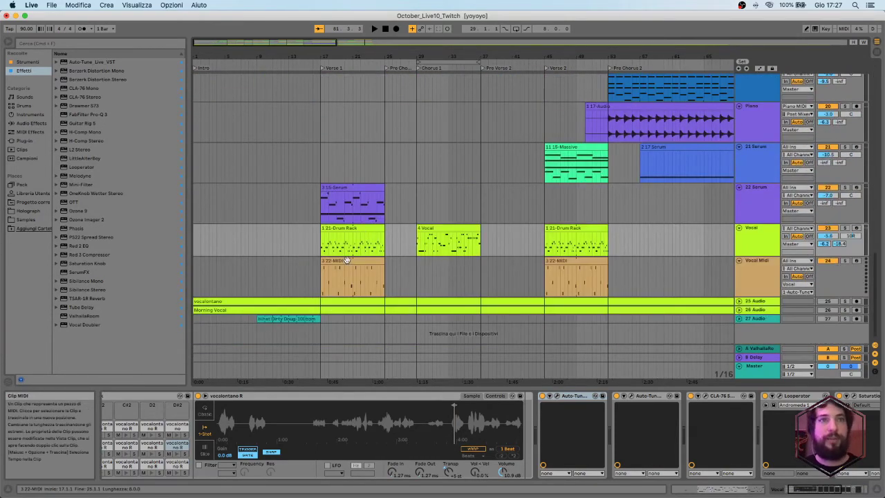
scroll(357, 241, "up", 15)
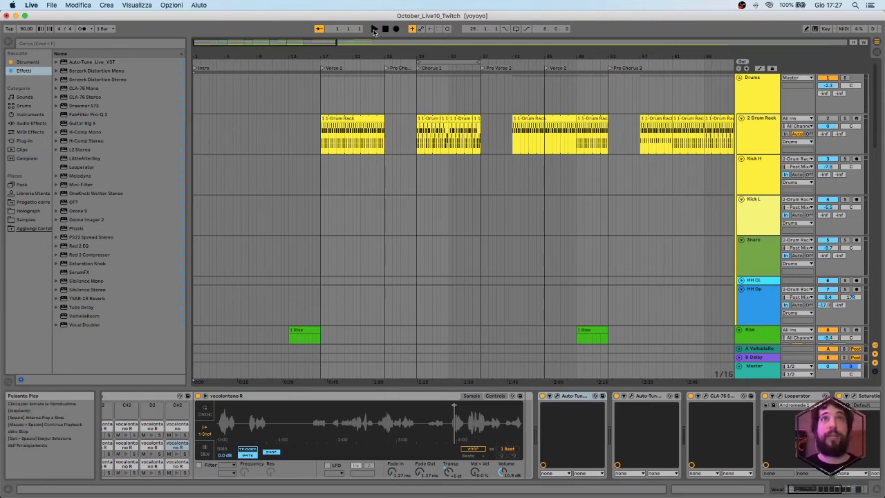
scroll(467, 249, "down", 5)
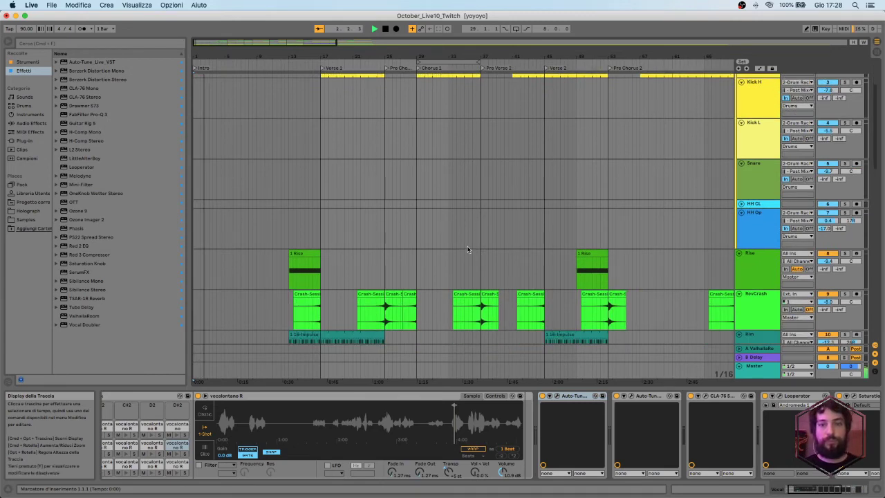
scroll(467, 249, "down", 8)
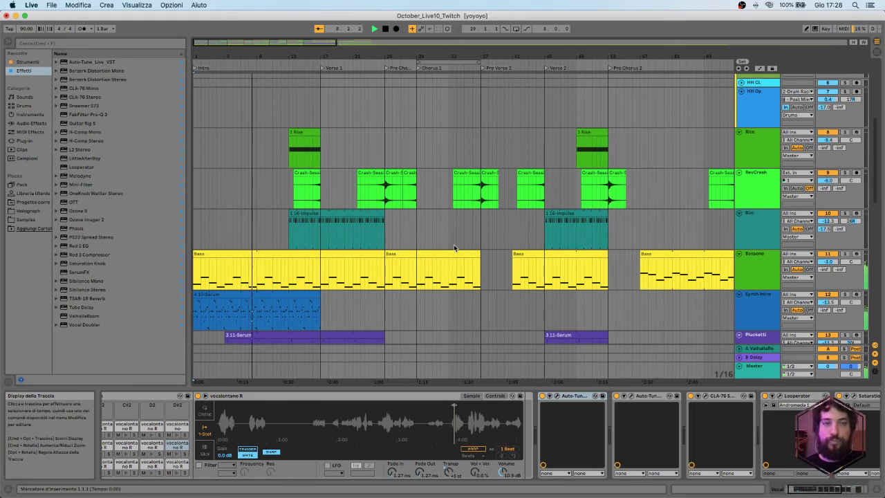
scroll(391, 258, "down", 5)
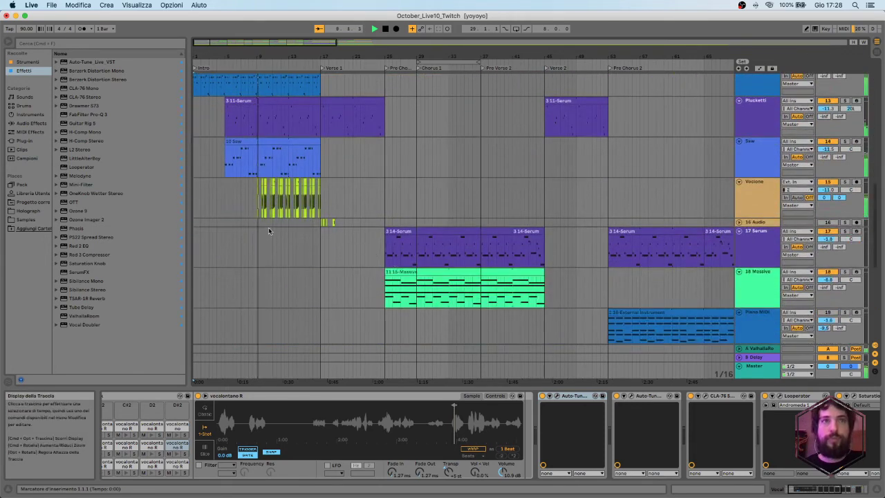
Open the Intro's Saw clip during playback, examine its notes in an enlarged note editor and shrink the editor again.
left_click_drag(262, 55, 263, 111)
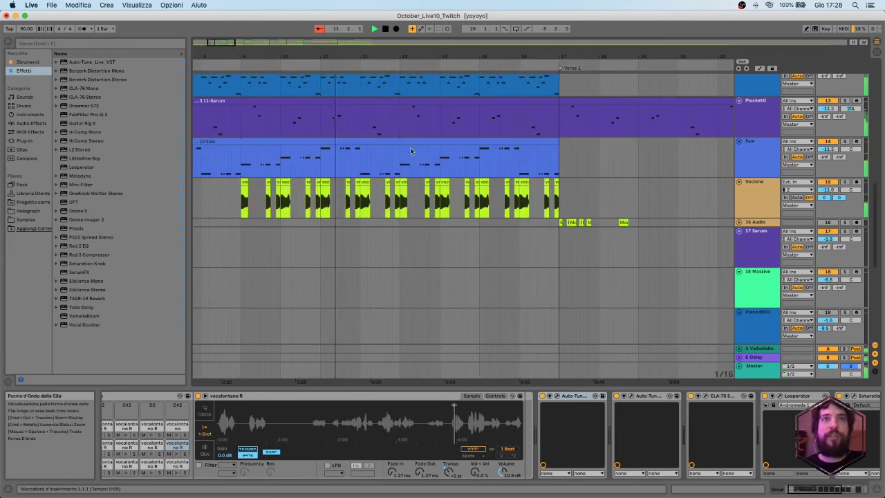
scroll(411, 151, "down", 5)
scroll(547, 200, "right", 3)
scroll(547, 197, "right", 2)
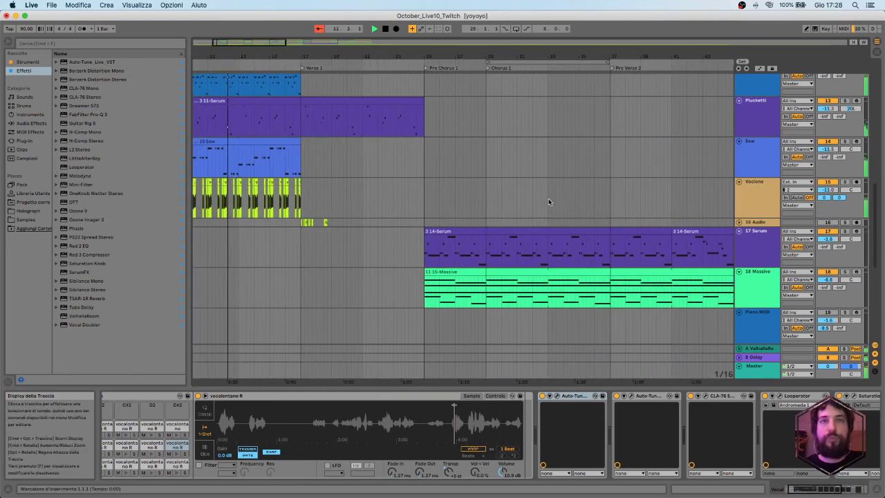
left_click(270, 142)
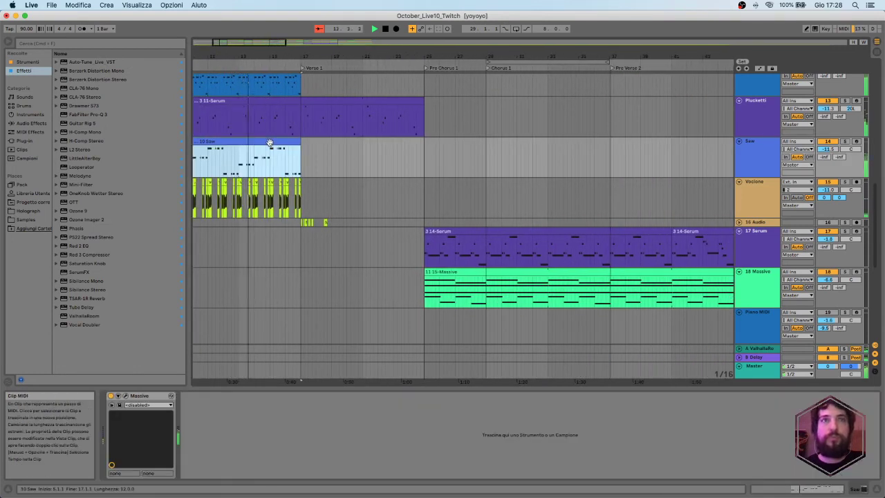
double_click(269, 142)
left_click_drag(558, 377, 546, 153)
scroll(594, 283, "up", 2)
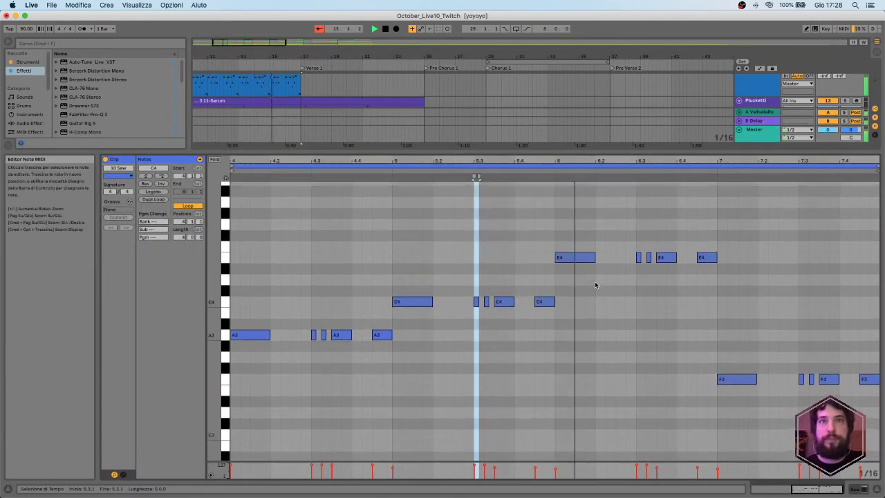
scroll(594, 284, "down", 2)
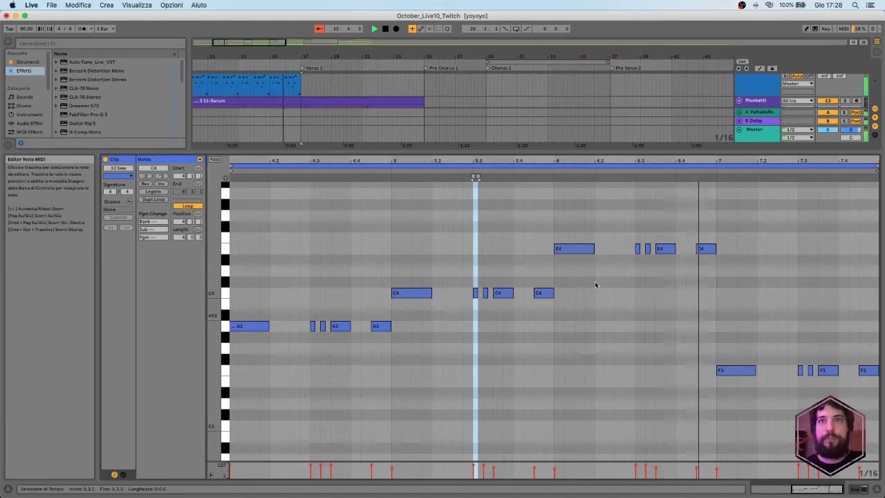
left_click_drag(546, 153, 539, 389)
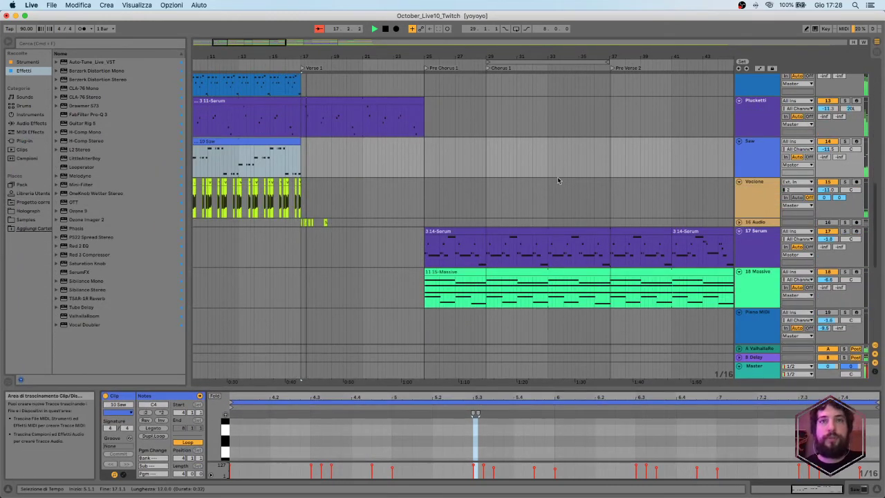
Follow playback into Verse 1, viewing the synth, Vocal and Vocal Midi clips, and show the Vocal track's device chain.
scroll(543, 181, "right", 5)
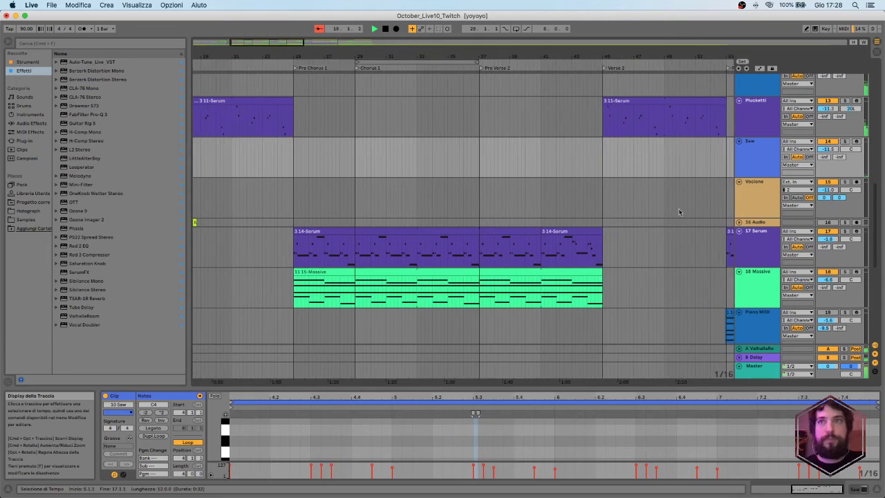
scroll(673, 261, "down", 7)
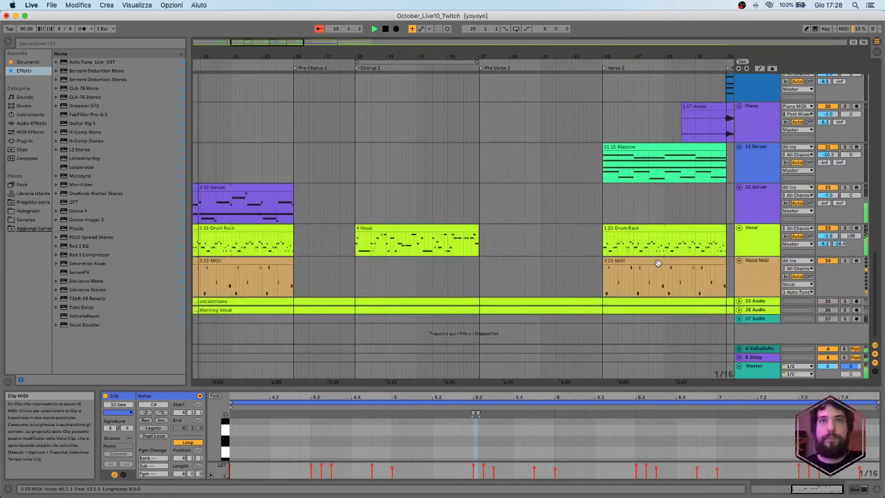
scroll(658, 263, "up", 3)
scroll(658, 262, "up", 5)
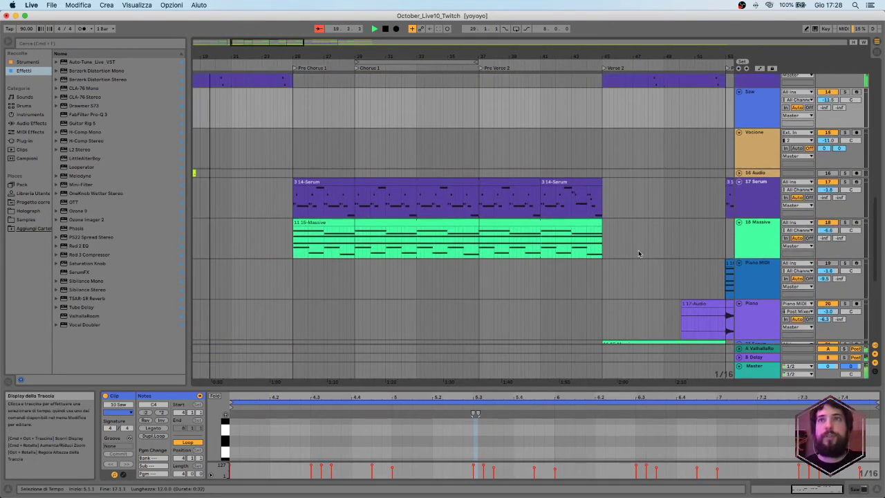
scroll(639, 254, "down", 8)
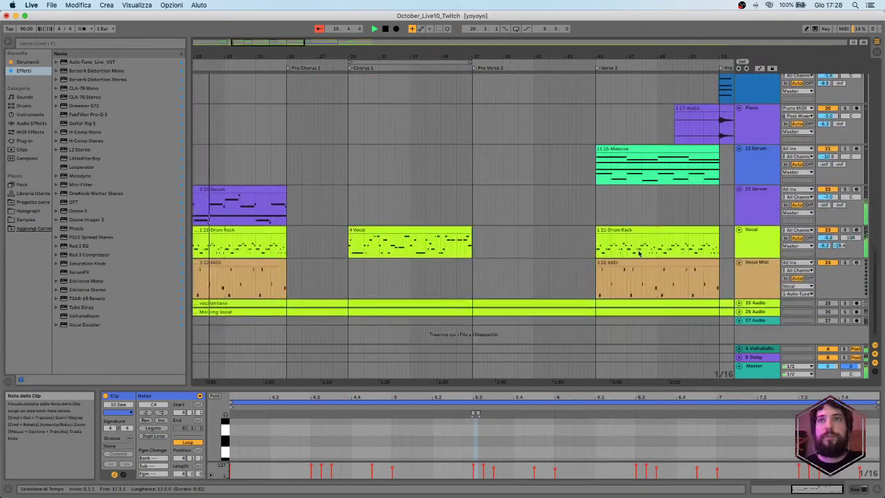
left_click(752, 244)
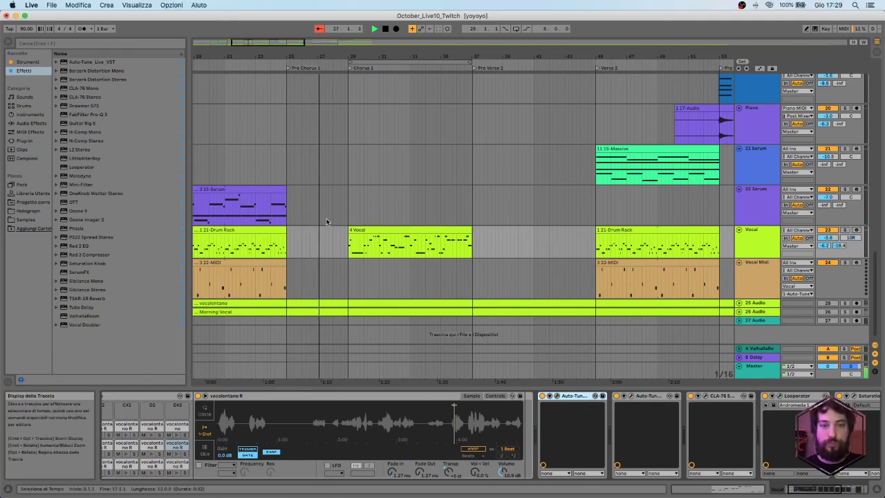
Follow playback from Pre Chorus 1 through Chorus 1, viewing the drum, RevCrash, Bassone, Serum, Massive and Vocal clips.
scroll(289, 307, "down", 1)
scroll(289, 307, "up", 20)
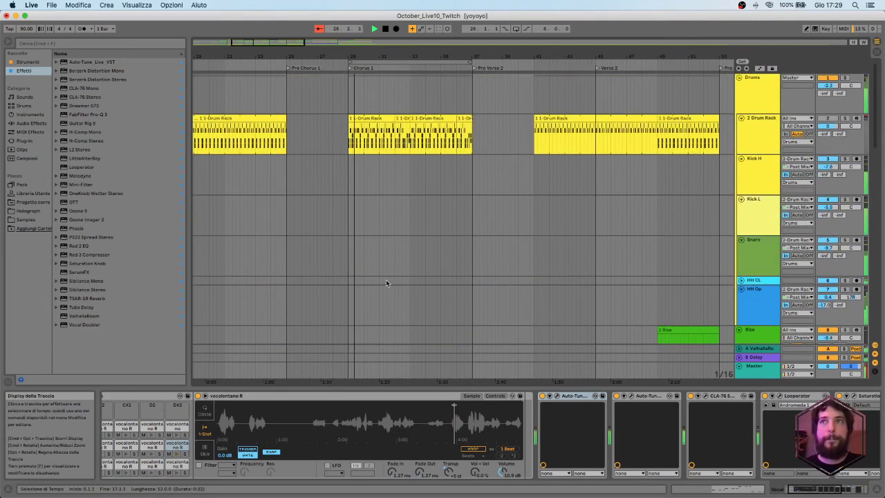
scroll(386, 280, "down", 8)
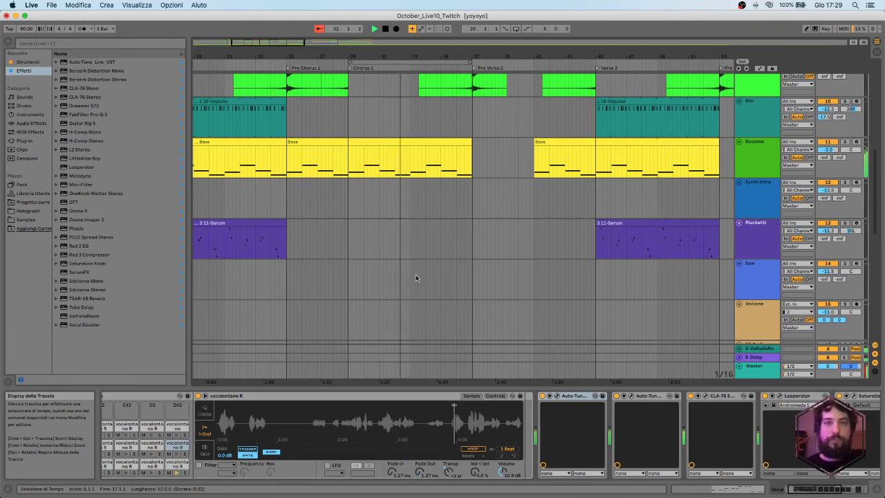
scroll(455, 286, "left", 1)
scroll(454, 286, "right", 5)
scroll(447, 285, "up", 2)
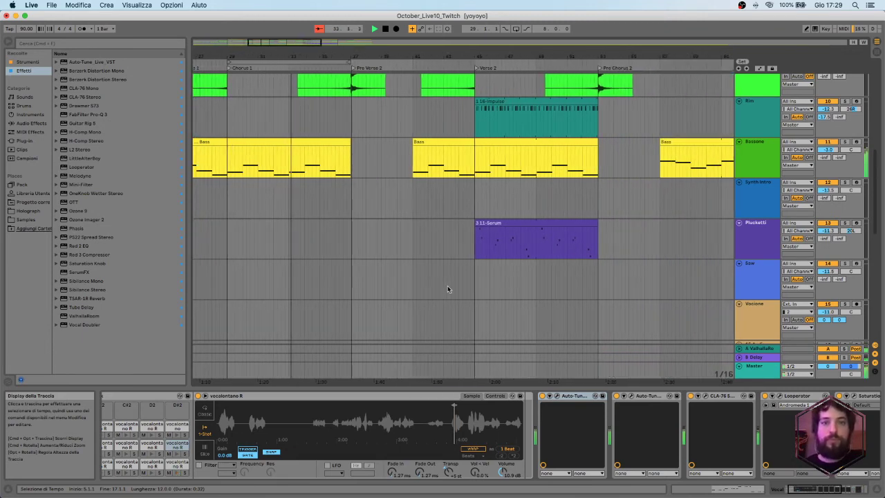
scroll(447, 286, "up", 2)
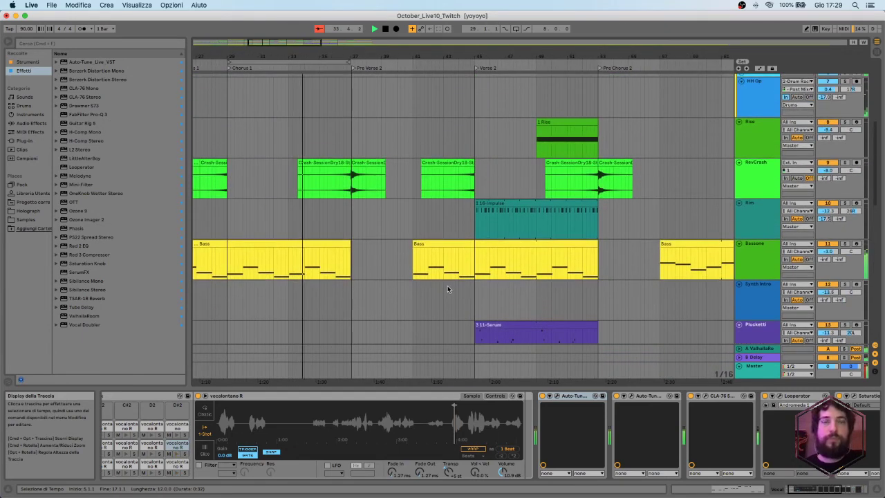
scroll(416, 292, "down", 5)
scroll(416, 293, "down", 5)
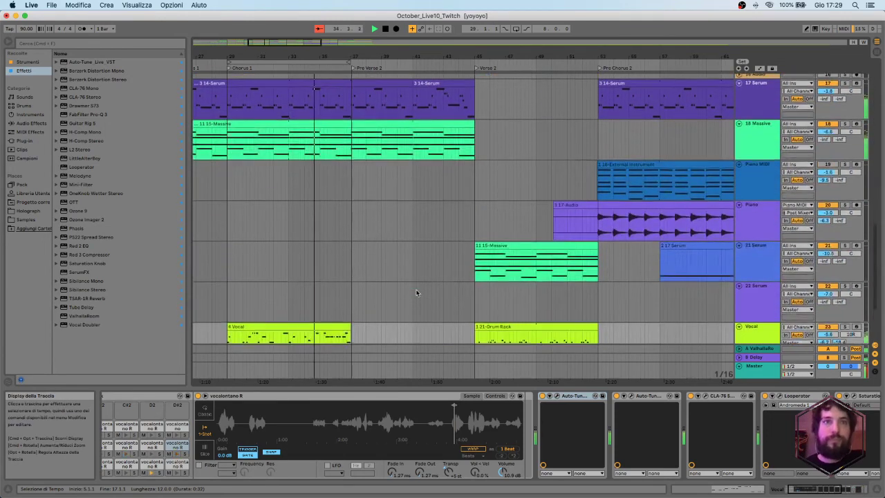
Follow playback through Verse 2 into Pre Chorus 2, listen to the Piano track in solo and take it out of solo.
scroll(416, 292, "down", 4)
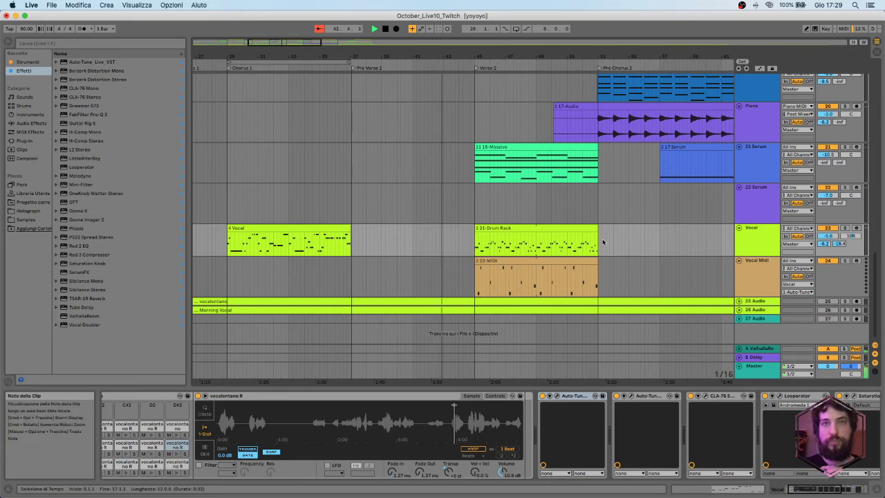
scroll(532, 248, "right", 1)
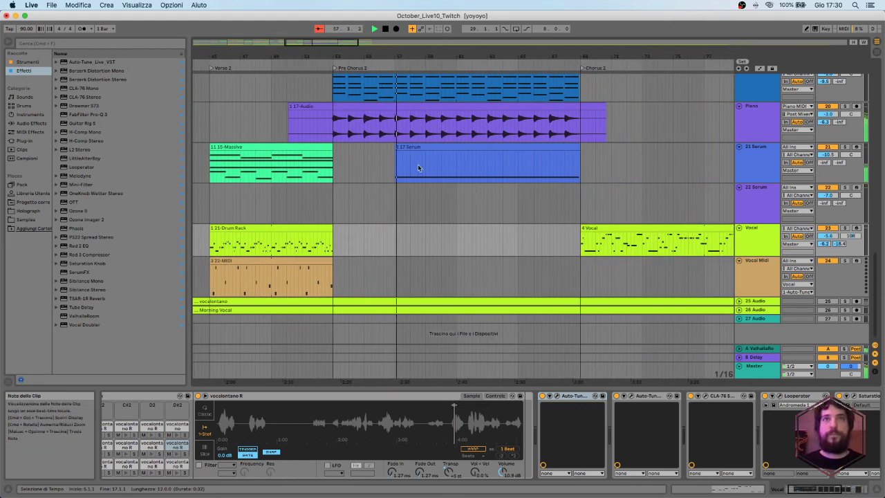
left_click(844, 107)
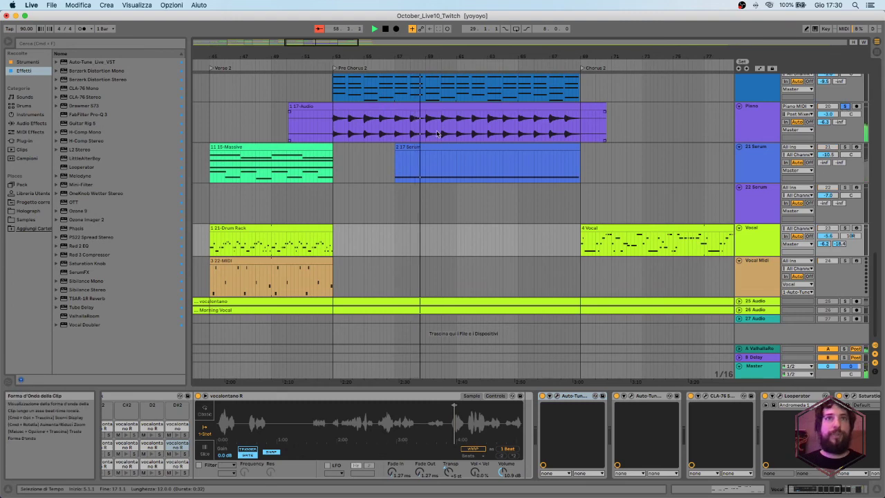
scroll(654, 136, "up", 4)
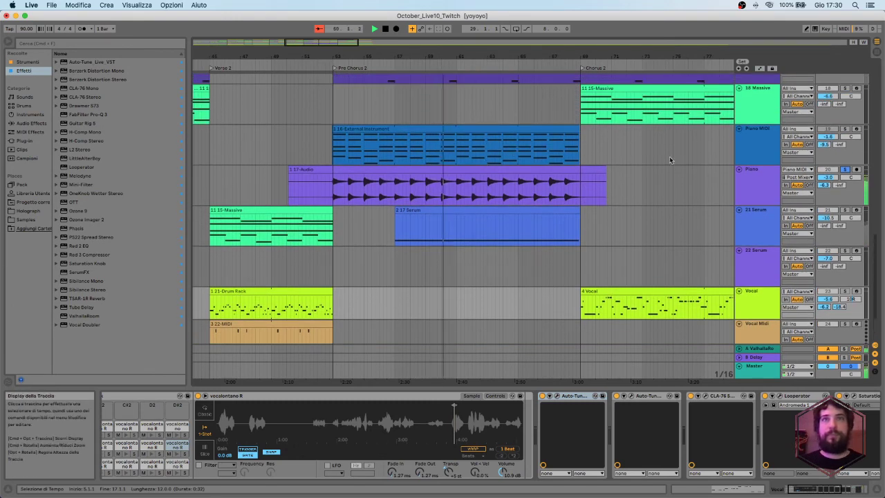
left_click(845, 170)
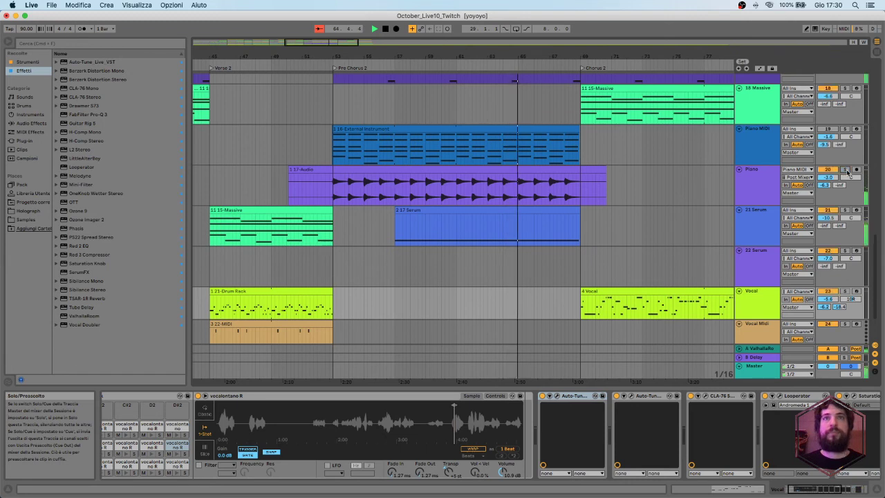
Open the Pre Chorus 2 clip on the Piano MIDI track and examine its chords in an enlarged note editor.
double_click(536, 130)
left_click_drag(573, 384, 555, 168)
scroll(616, 372, "up", 4)
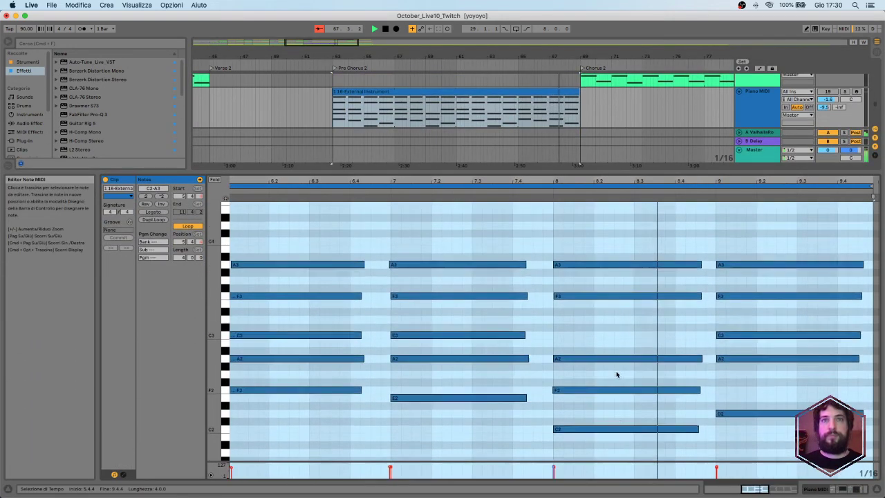
scroll(616, 374, "down", 1)
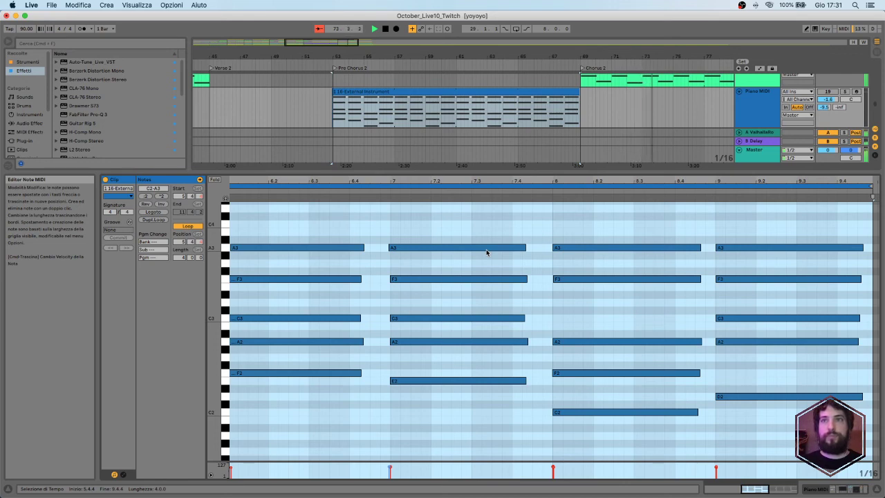
Shrink the note editor, show the Vocal track's device chain, and follow playback through Chorus 2 to the end of the song.
left_click_drag(498, 172, 477, 353)
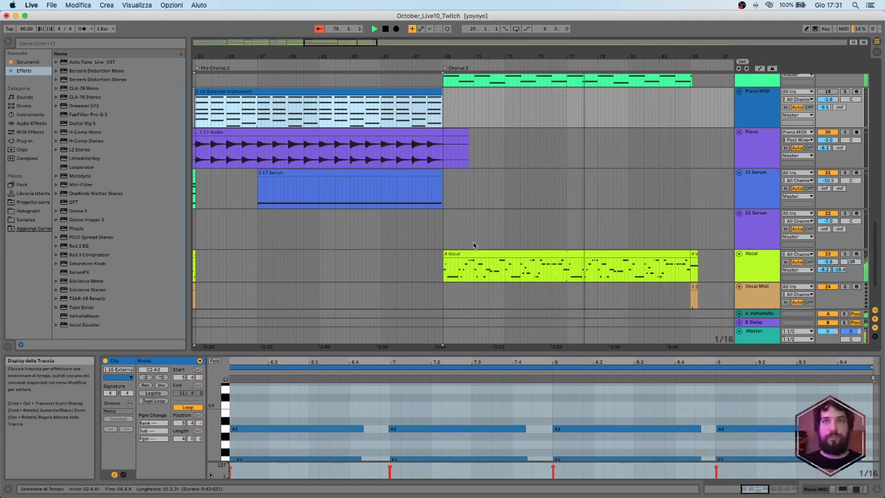
left_click(745, 272)
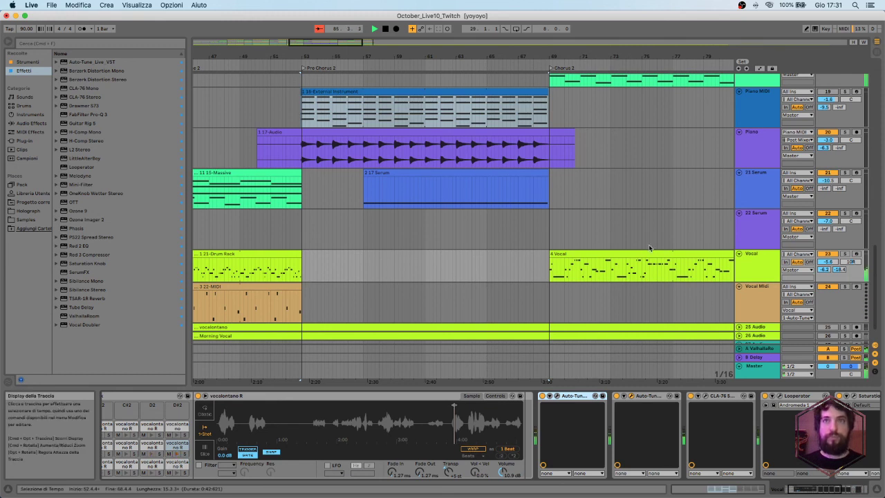
scroll(637, 250, "right", 8)
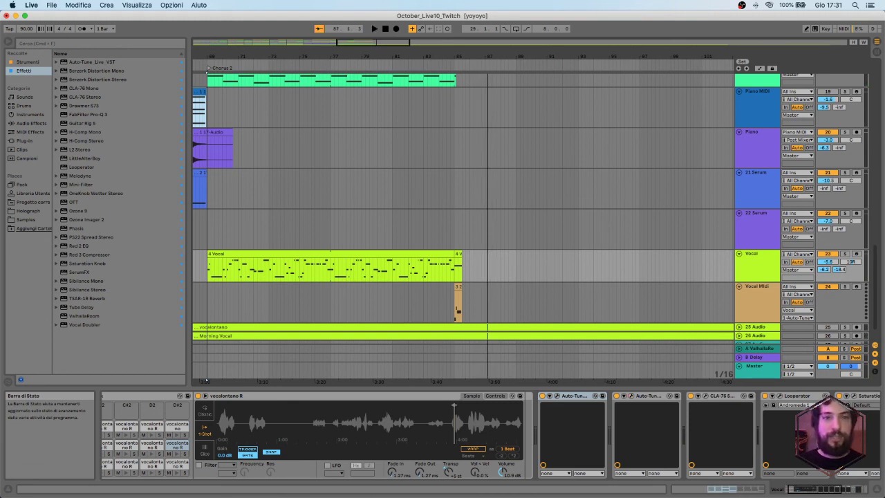
Look back over the drum, synth and vocal tracks from the Intro through Verse 1 and on to Pre Chorus 2.
scroll(491, 206, "up", 10)
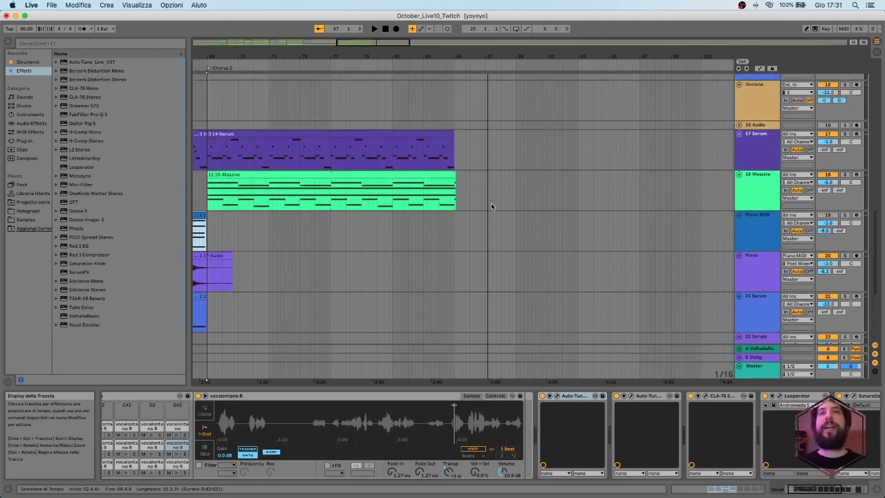
scroll(492, 206, "up", 5)
scroll(491, 206, "left", 15)
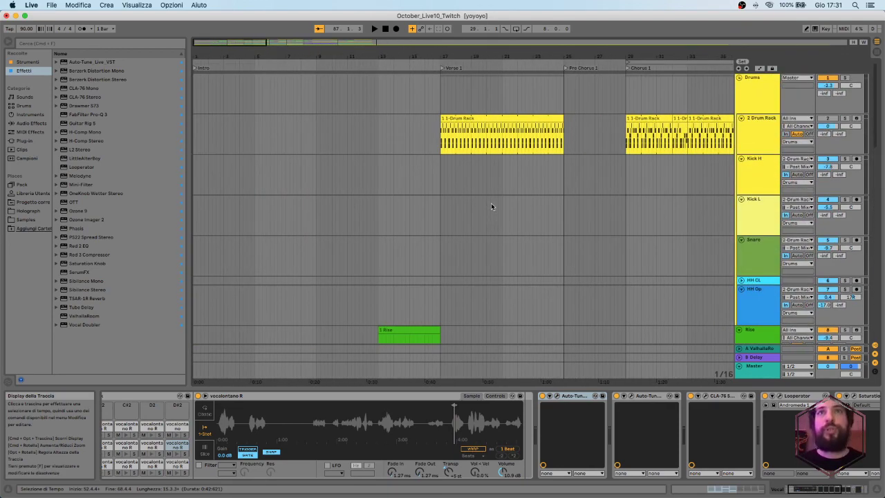
scroll(488, 212, "down", 10)
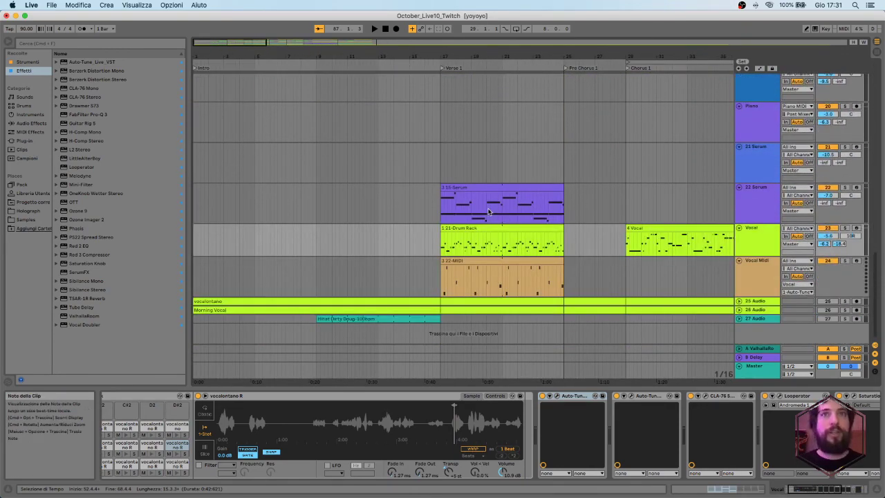
scroll(488, 211, "up", 10)
scroll(488, 212, "up", 1)
scroll(491, 211, "right", 10)
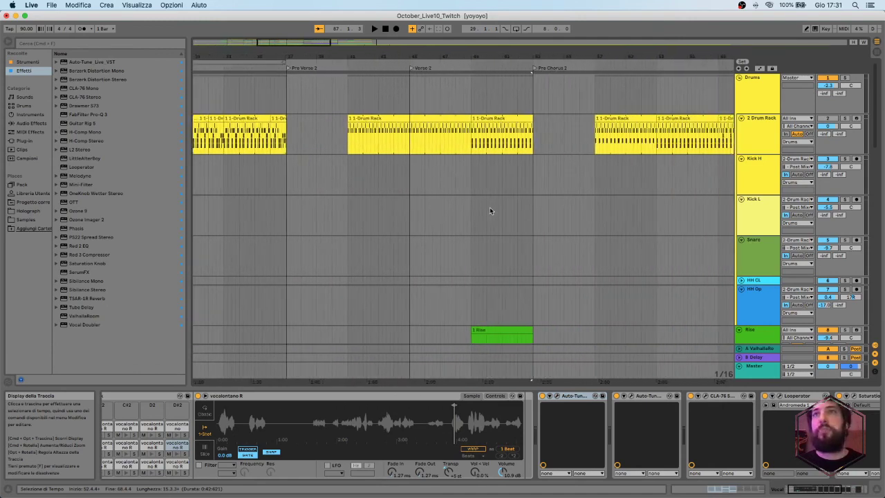
Fit the whole song from Intro to Chorus 2 in the arrangement and review the clips on all tracks.
left_click_drag(514, 56, 500, 17)
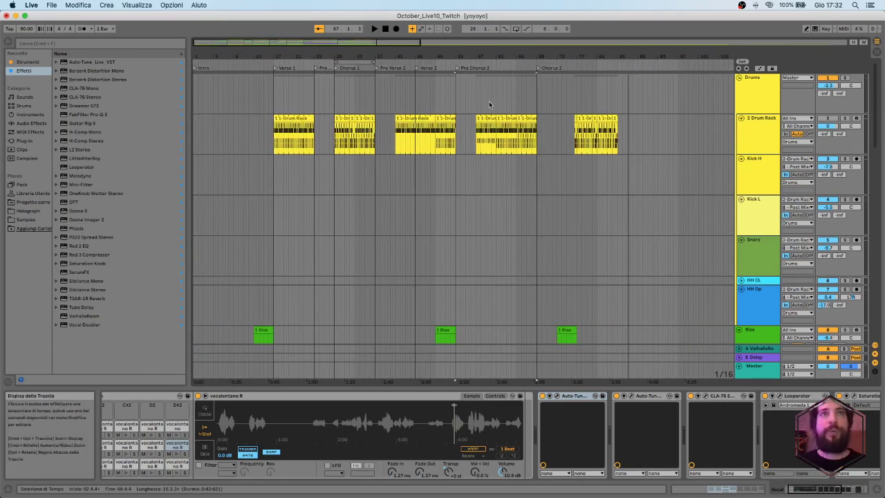
scroll(486, 122, "down", 15)
scroll(494, 191, "up", 10)
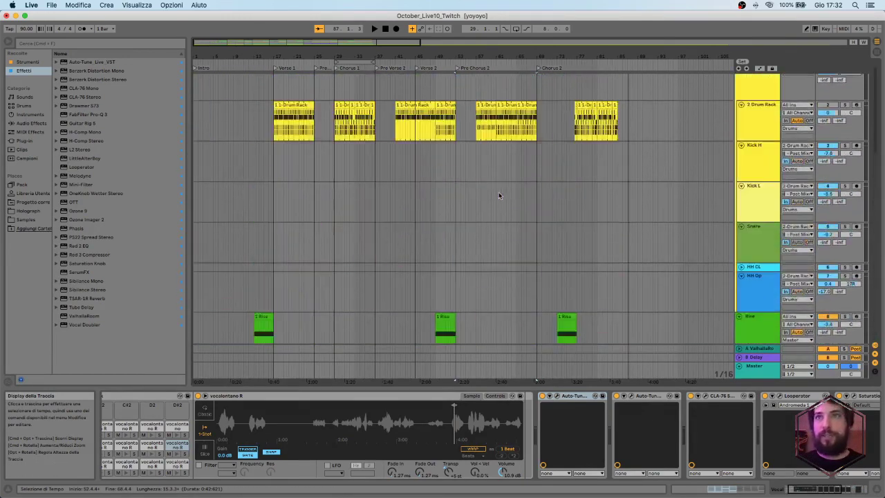
scroll(470, 197, "down", 10)
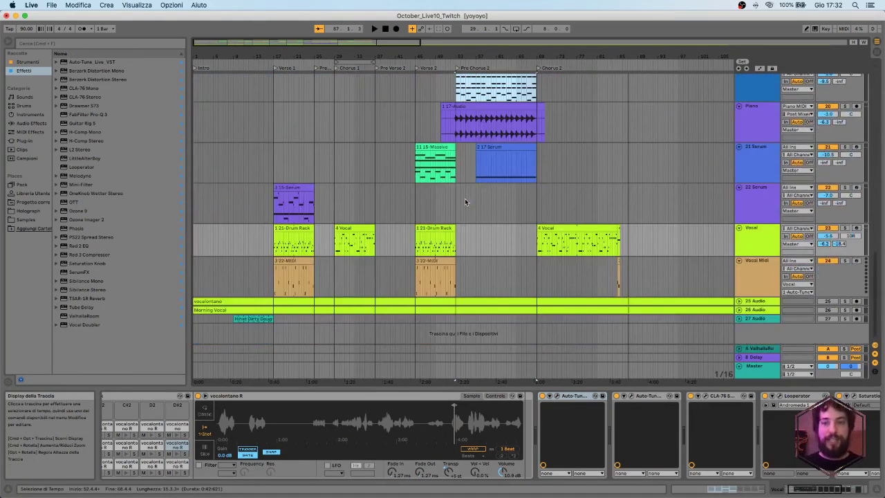